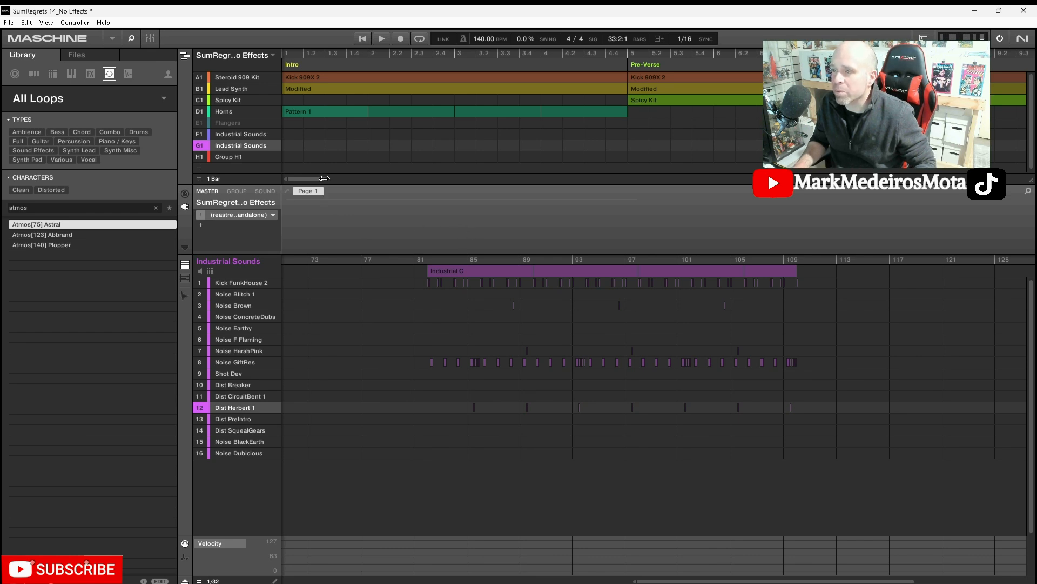
Compare the song's timeline arrangement with its overview of scenes and patterns
{"action": "mouse_move", "coordinate": [324, 179]}
{"action": "left_mouse_down"}
{"action": "mouse_move", "coordinate": [394, 179]}
{"action": "mouse_move", "coordinate": [319, 178]}
{"action": "left_mouse_up"}
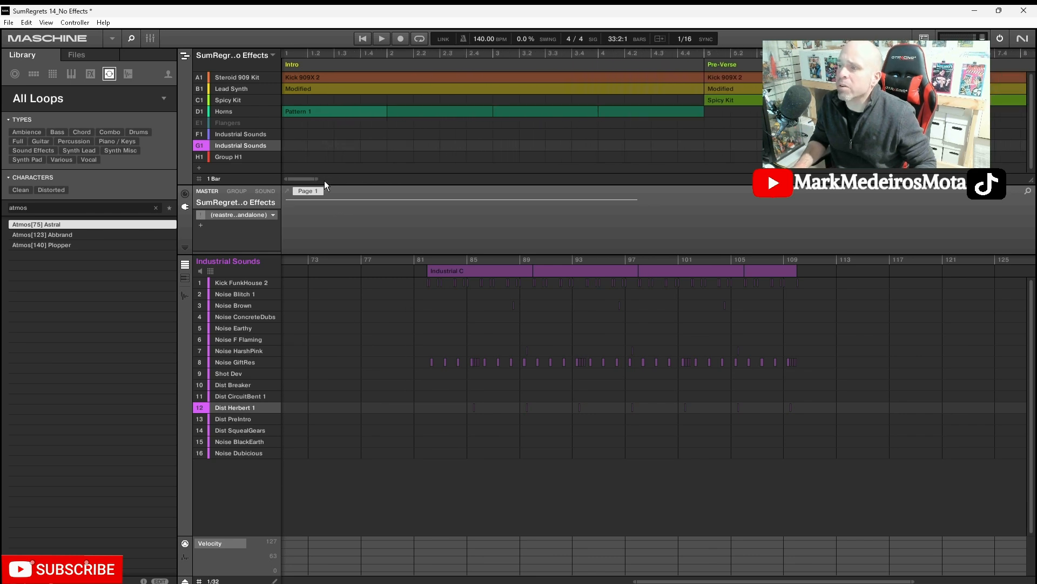
{"action": "left_click", "coordinate": [185, 54]}
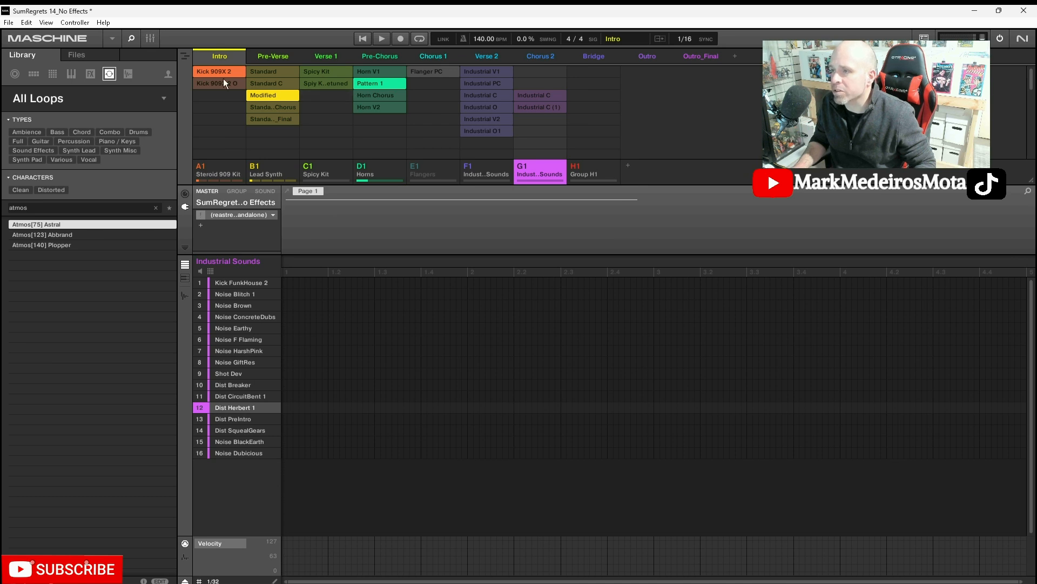
{"action": "left_click", "coordinate": [185, 56]}
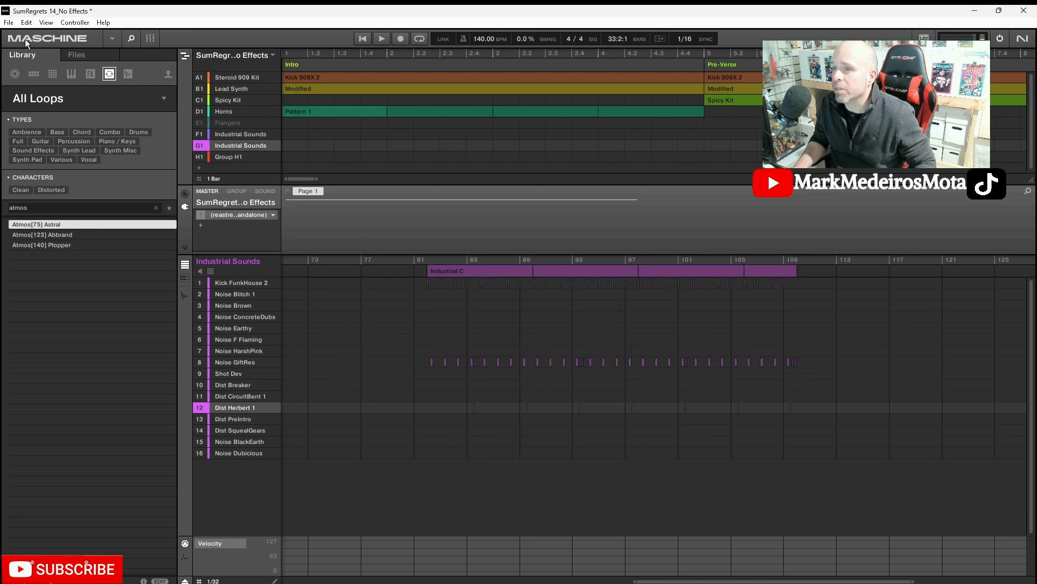
Create a new project without saving the current one, and load the 909 Kit into group A1
{"action": "left_click", "coordinate": [9, 22]}
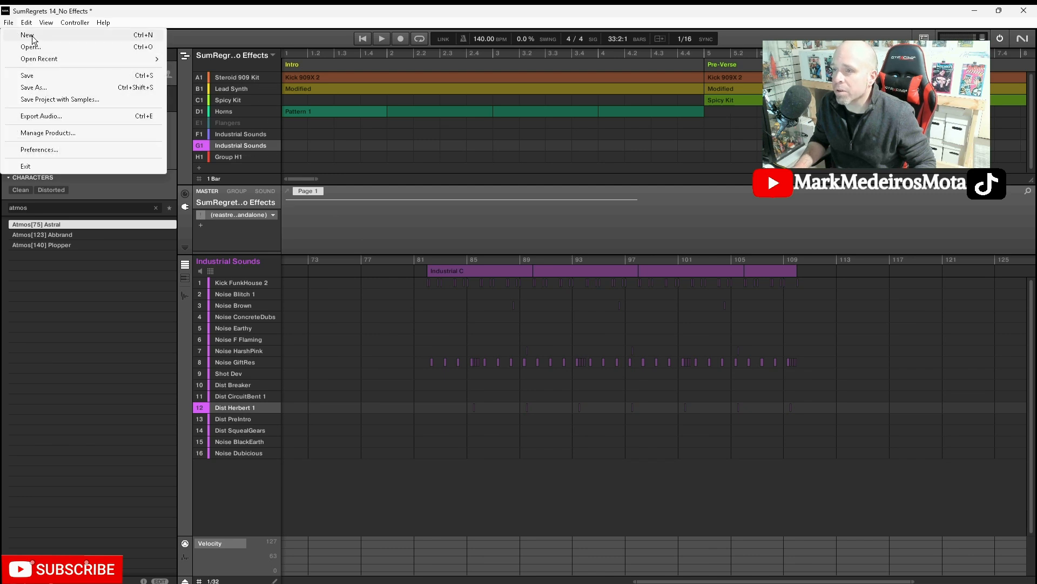
{"action": "left_click", "coordinate": [27, 35]}
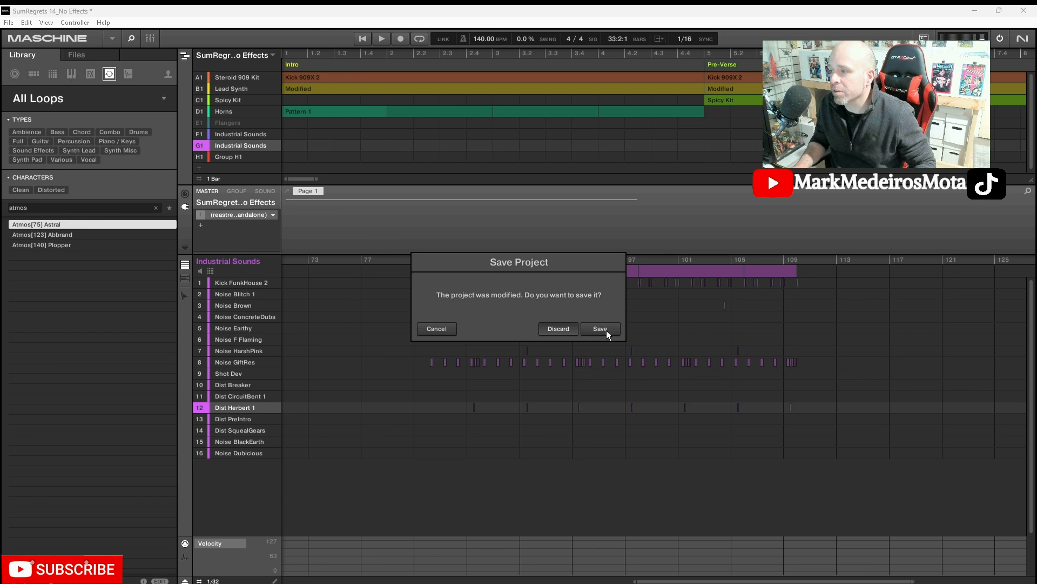
{"action": "left_click", "coordinate": [564, 331]}
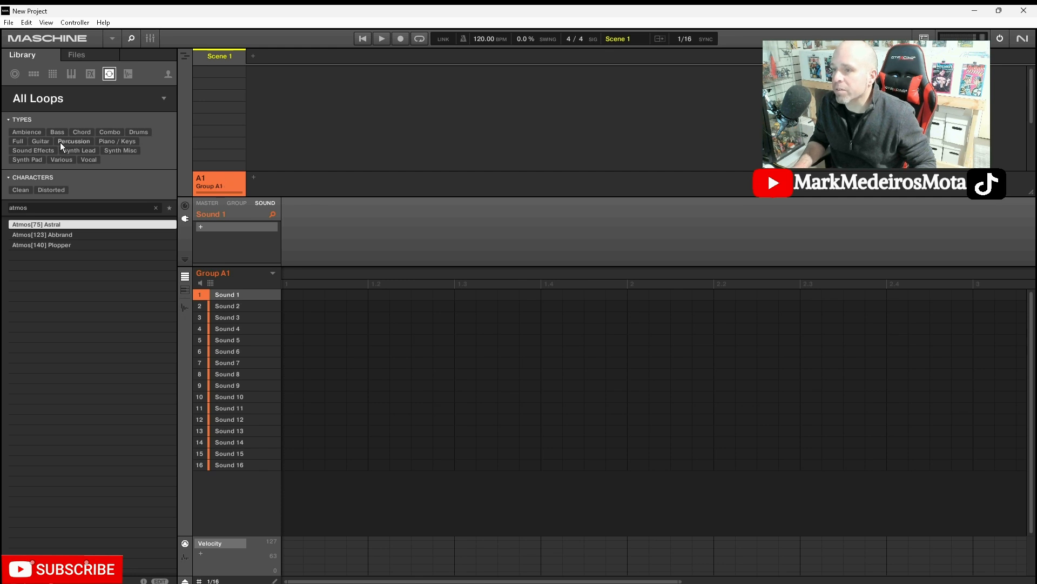
{"action": "left_click", "coordinate": [33, 70]}
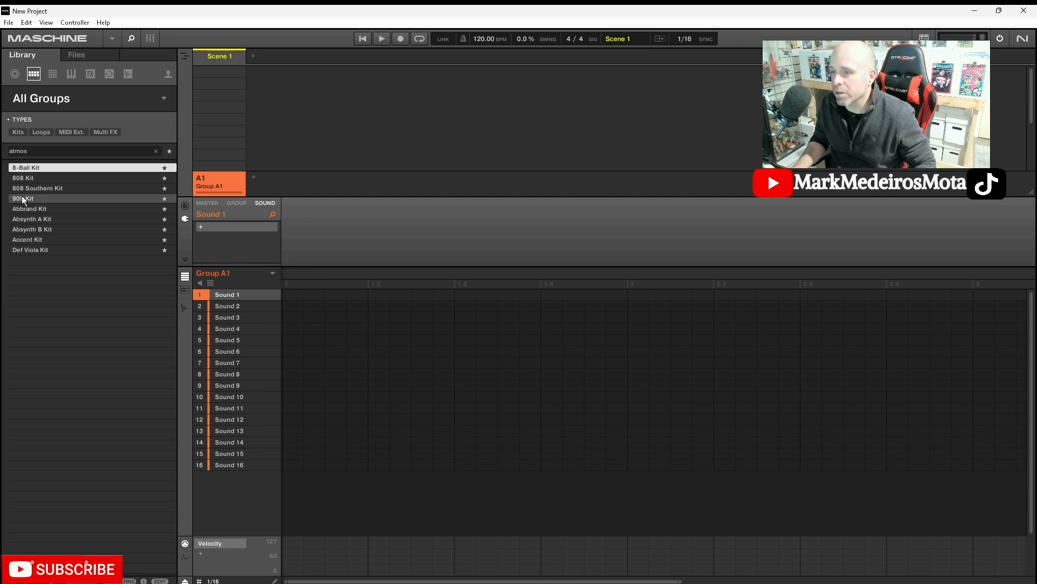
{"action": "left_click_drag", "start_coordinate": [23, 198], "coordinate": [218, 183]}
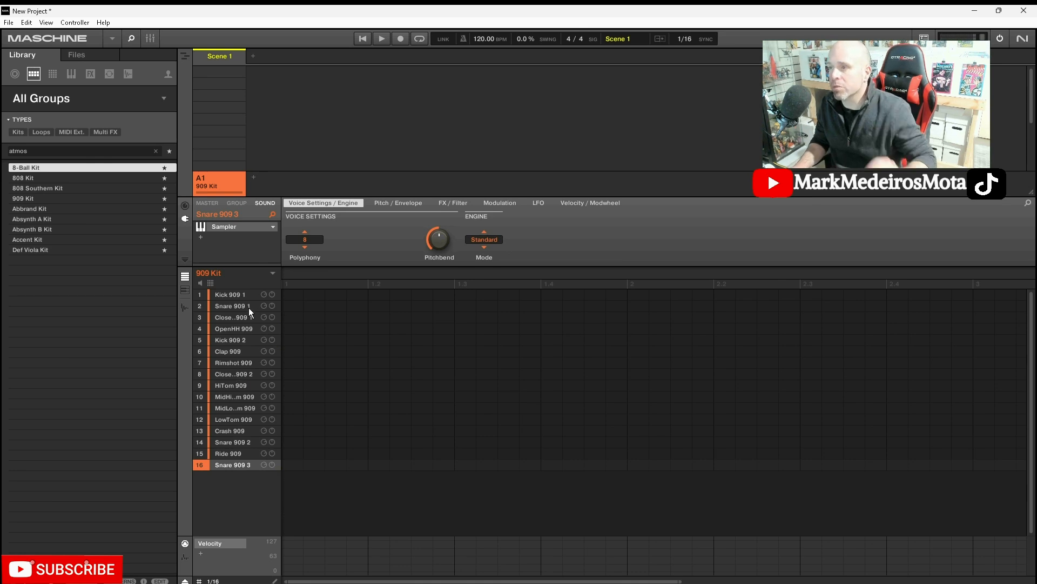
Add a second group and load the favourite loop Bass[87] A AllOfMe into it
{"action": "left_click", "coordinate": [253, 178]}
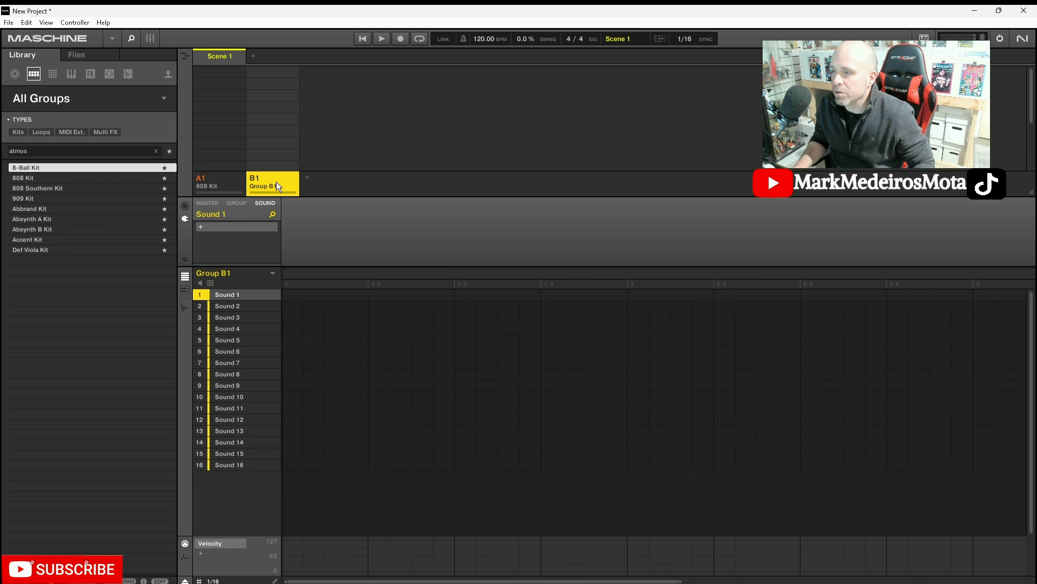
{"action": "left_click", "coordinate": [74, 73]}
{"action": "left_click", "coordinate": [90, 74]}
{"action": "left_click", "coordinate": [110, 73]}
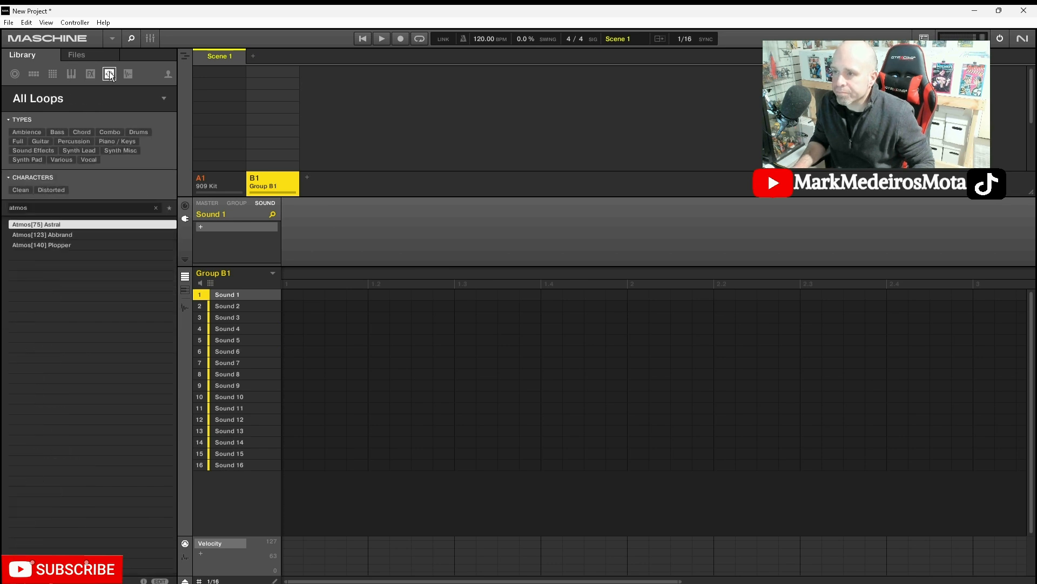
{"action": "left_click", "coordinate": [168, 208]}
{"action": "left_click", "coordinate": [155, 208]}
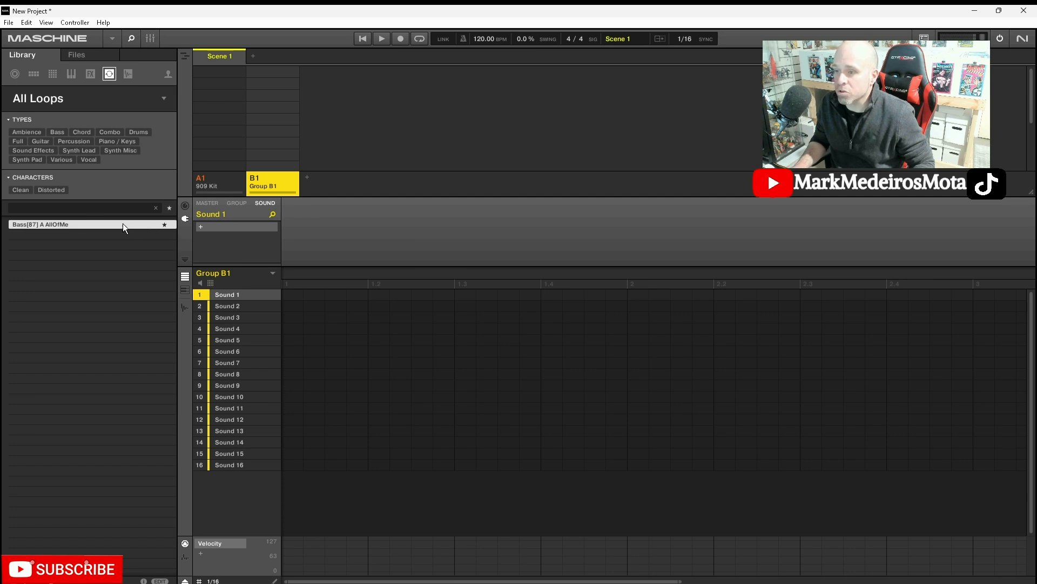
{"action": "left_click_drag", "start_coordinate": [54, 225], "coordinate": [255, 177]}
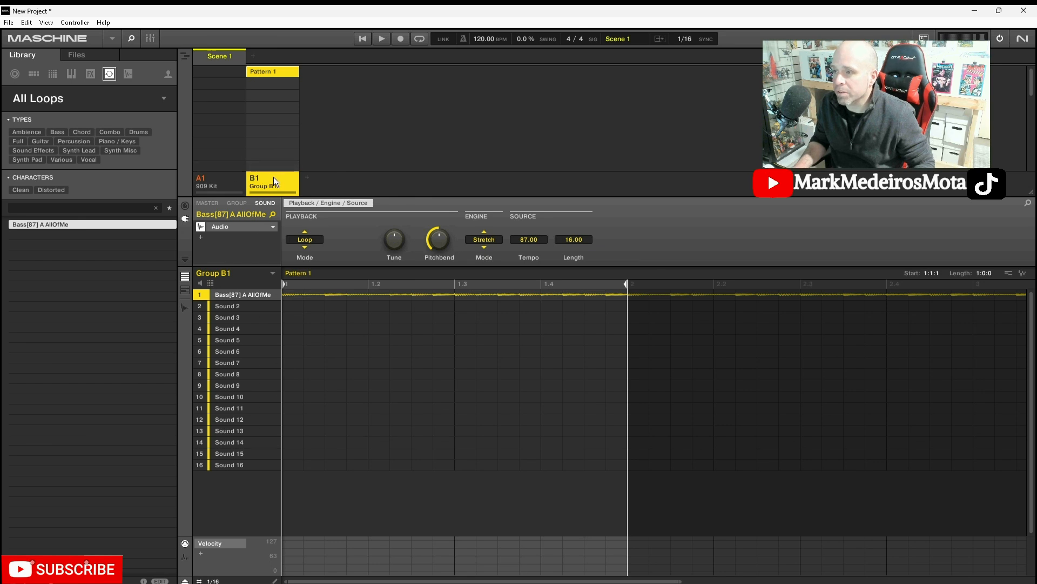
Compare the pattern view with the song timeline and add an empty section at bar 1 of the timeline
{"action": "left_click", "coordinate": [184, 54]}
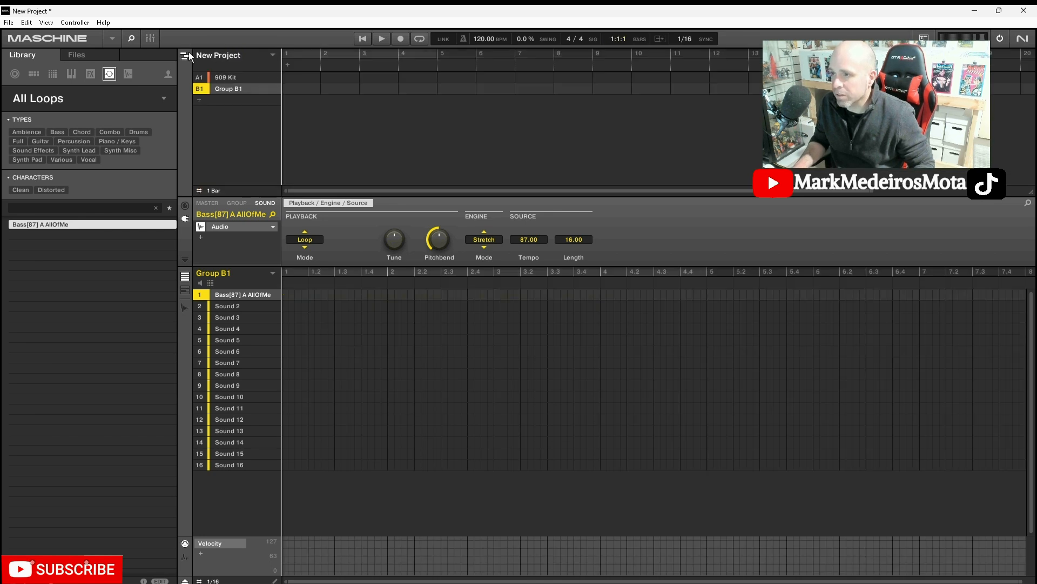
{"action": "left_click", "coordinate": [186, 54]}
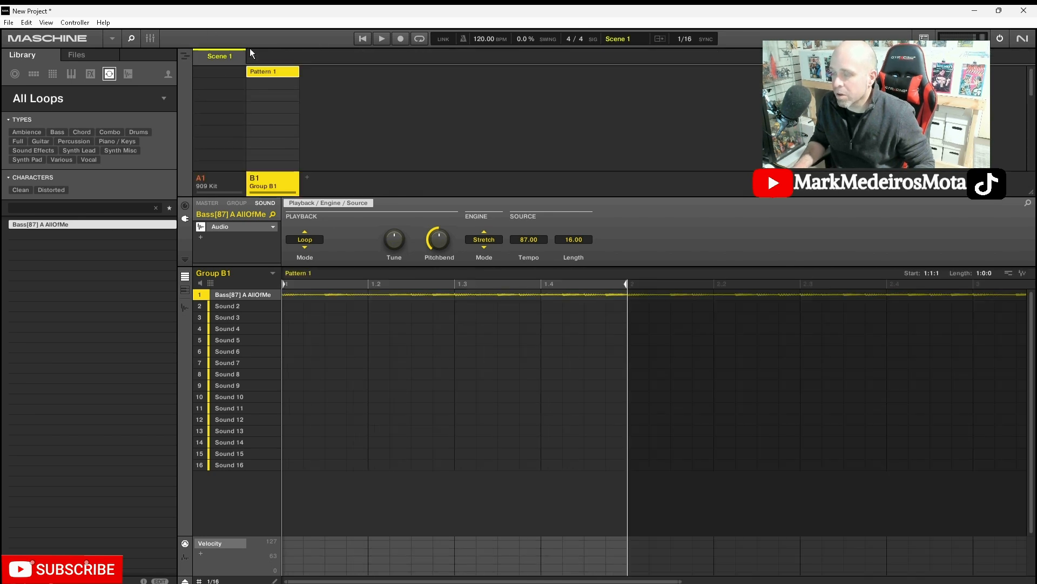
{"action": "left_click", "coordinate": [183, 55]}
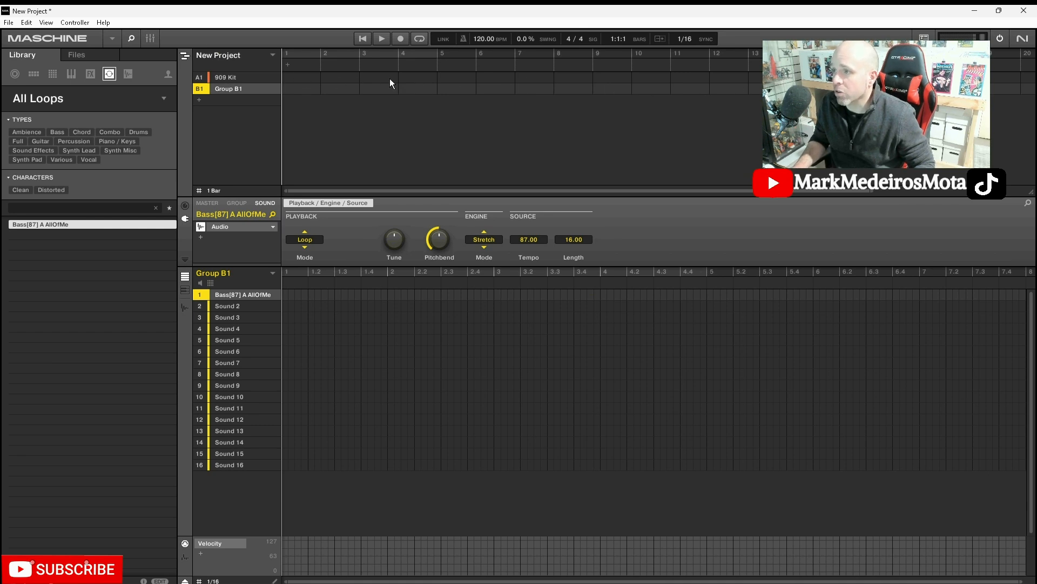
{"action": "left_click", "coordinate": [291, 61]}
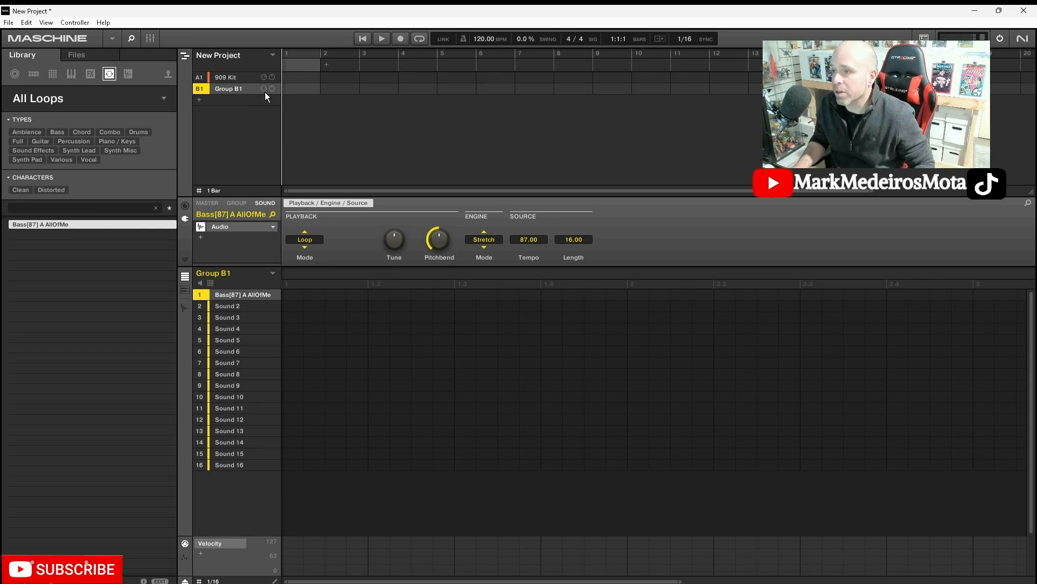
Reopen the recent project SumRegrets 14_No Effects and discard the unsaved new project
{"action": "left_click", "coordinate": [8, 22]}
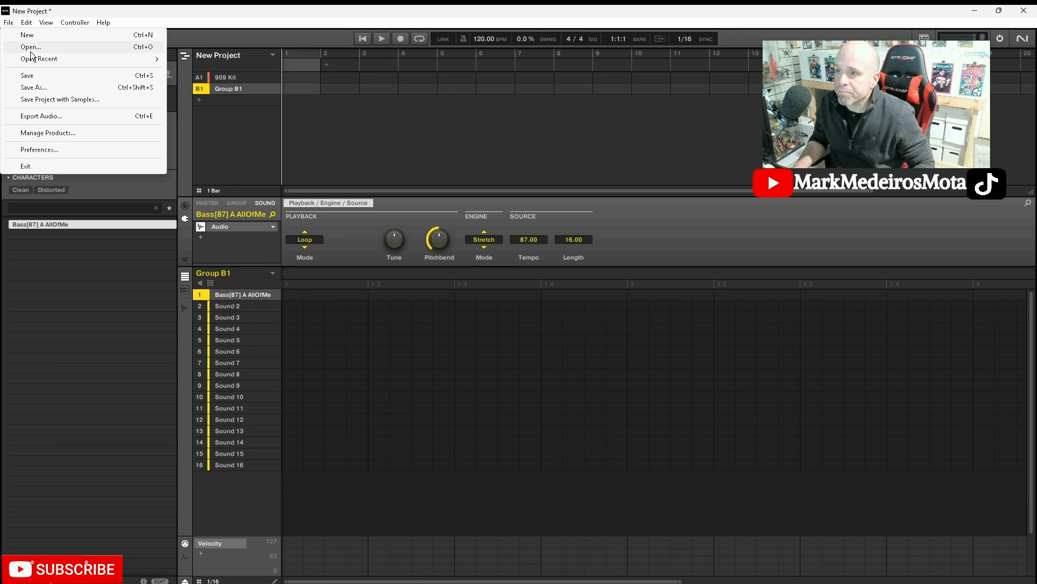
{"action": "mouse_move", "coordinate": [37, 59]}
{"action": "left_click", "coordinate": [258, 57]}
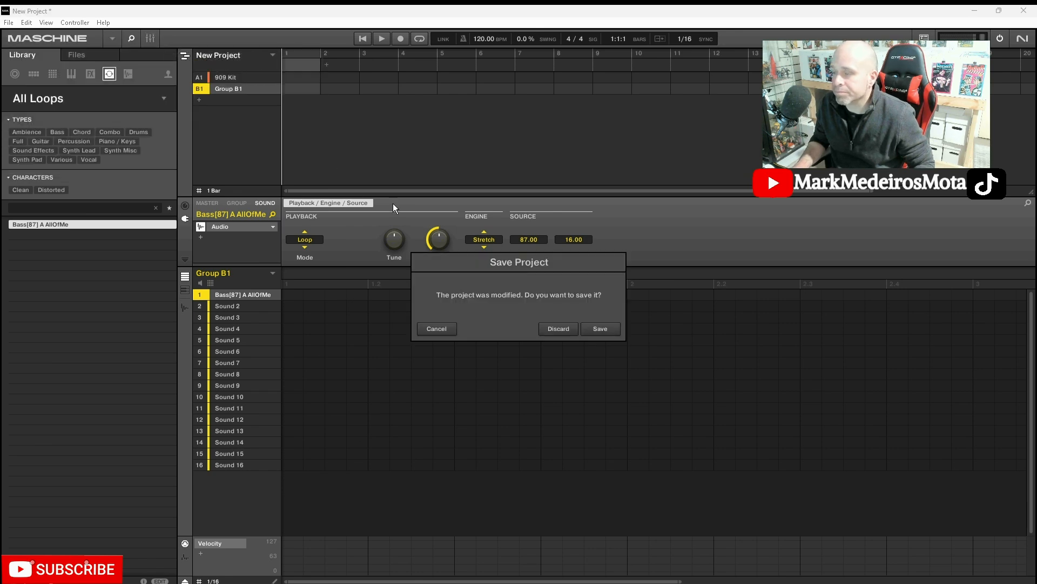
{"action": "left_click", "coordinate": [565, 329]}
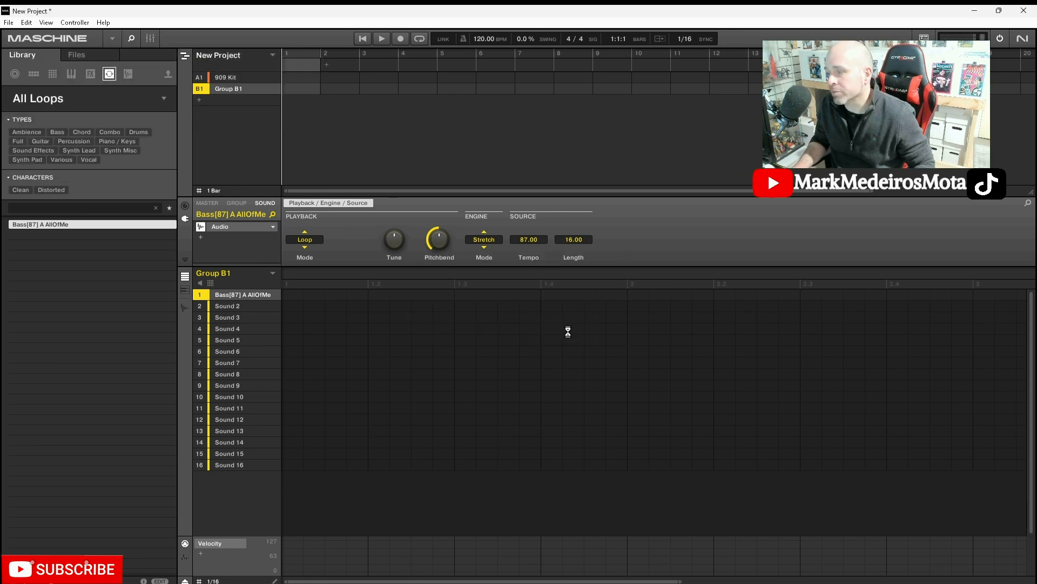
{"action": "left_click", "coordinate": [592, 364]}
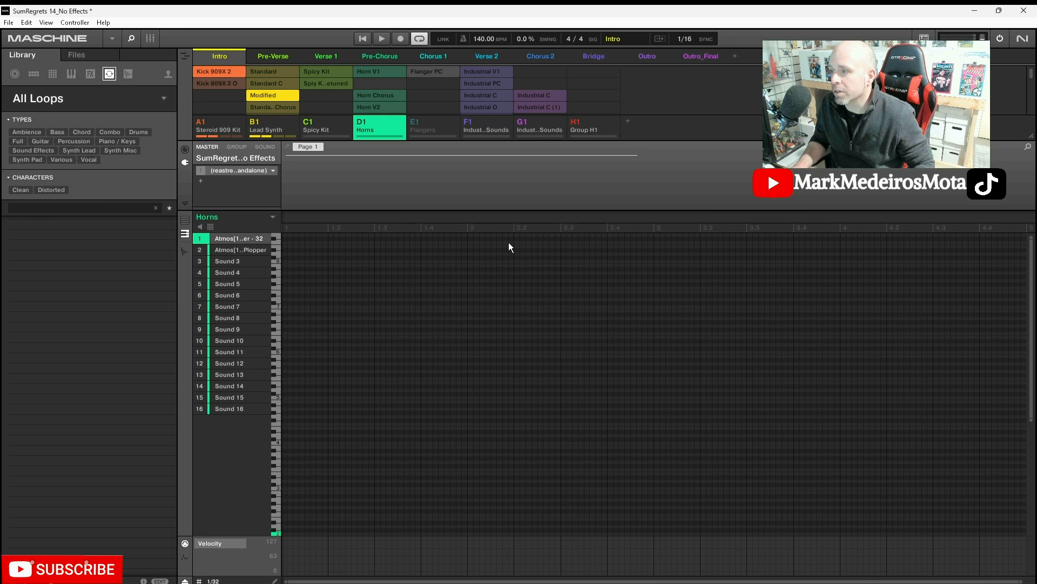
Delete the empty Group H1 from the song's group list in the timeline arrangement
{"action": "left_click", "coordinate": [186, 54]}
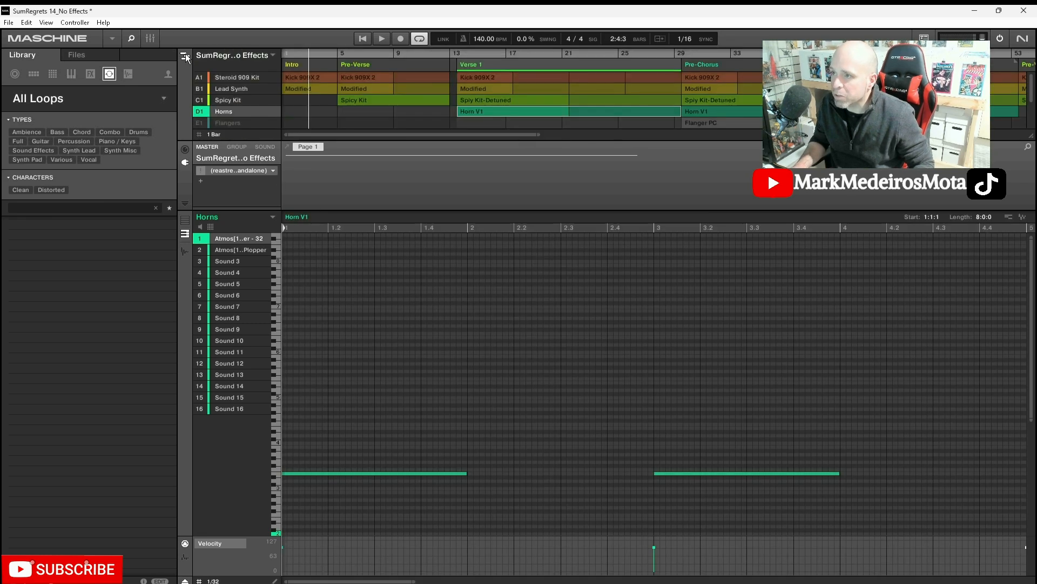
{"action": "left_click", "coordinate": [225, 89]}
{"action": "left_click", "coordinate": [234, 98]}
{"action": "left_click", "coordinate": [235, 110]}
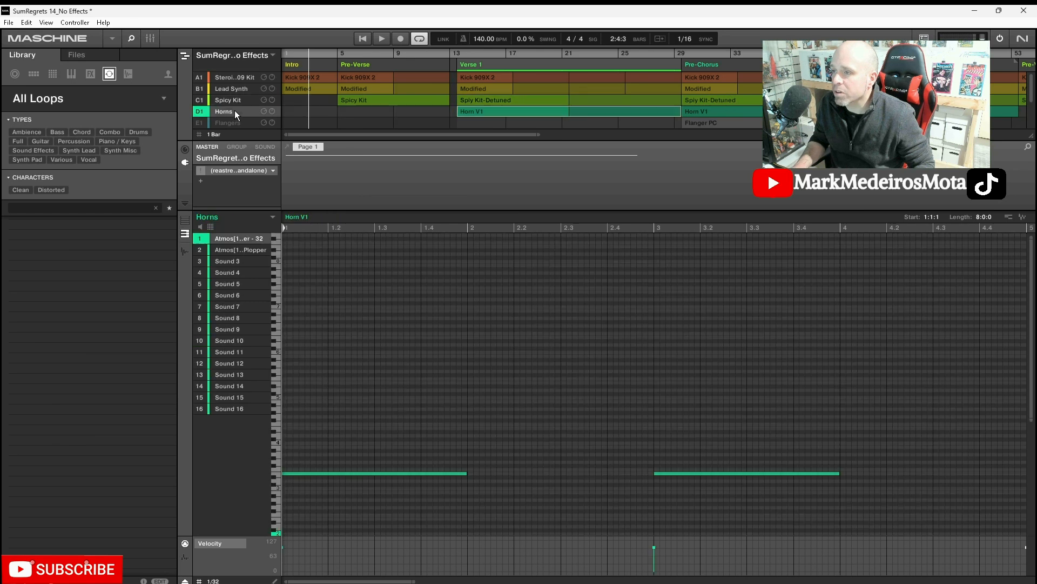
{"action": "scroll", "coordinate": [235, 124], "scroll_direction": "down", "scroll_amount": 3}
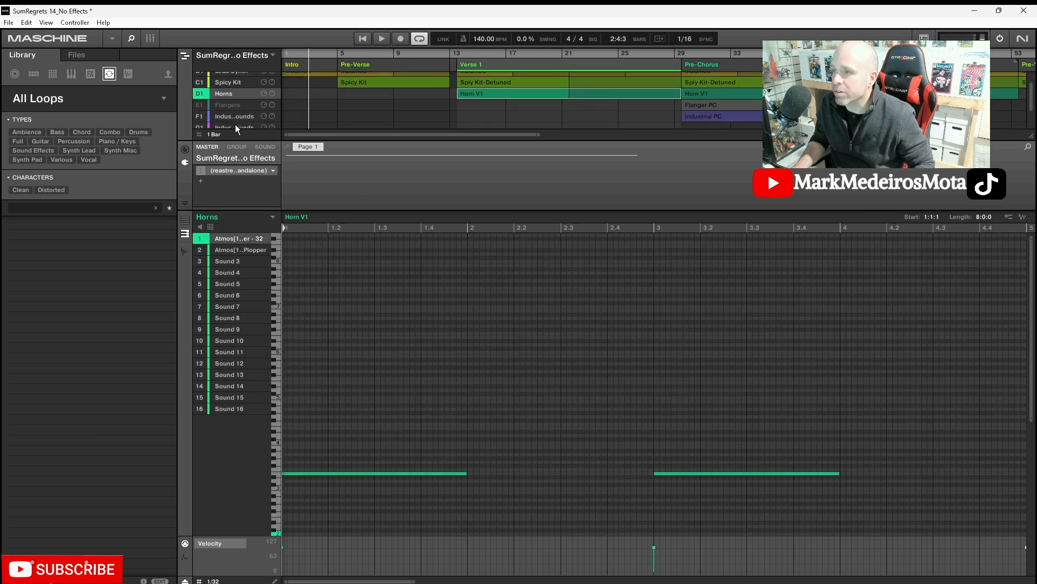
{"action": "scroll", "coordinate": [235, 124], "scroll_direction": "down", "scroll_amount": 1}
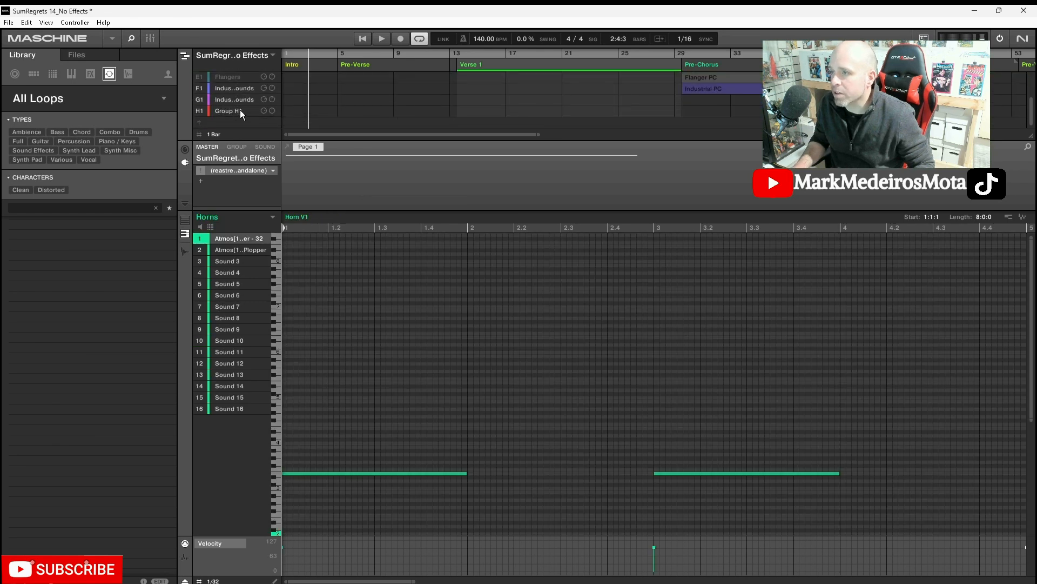
{"action": "left_click", "coordinate": [239, 110]}
{"action": "right_click", "coordinate": [239, 109]}
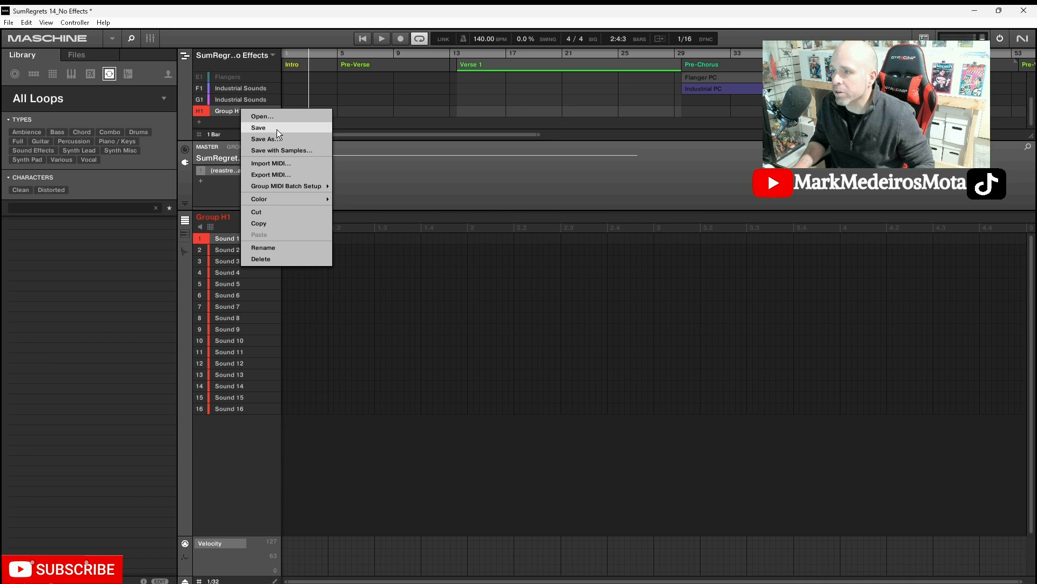
{"action": "left_click", "coordinate": [263, 258]}
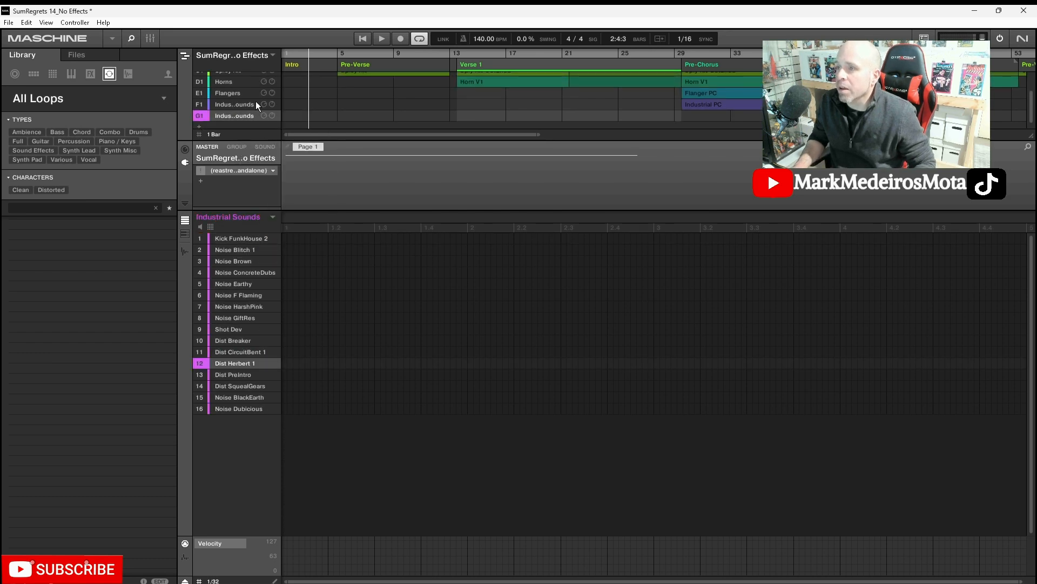
Review the Steroid 909 Kit and Lead Synth groups, and audition Lead Synth's Kick 909X 2, Pad AllOfMe 1 and Pad AllOfMe 2
{"action": "scroll", "coordinate": [250, 125], "scroll_direction": "up", "scroll_amount": 3}
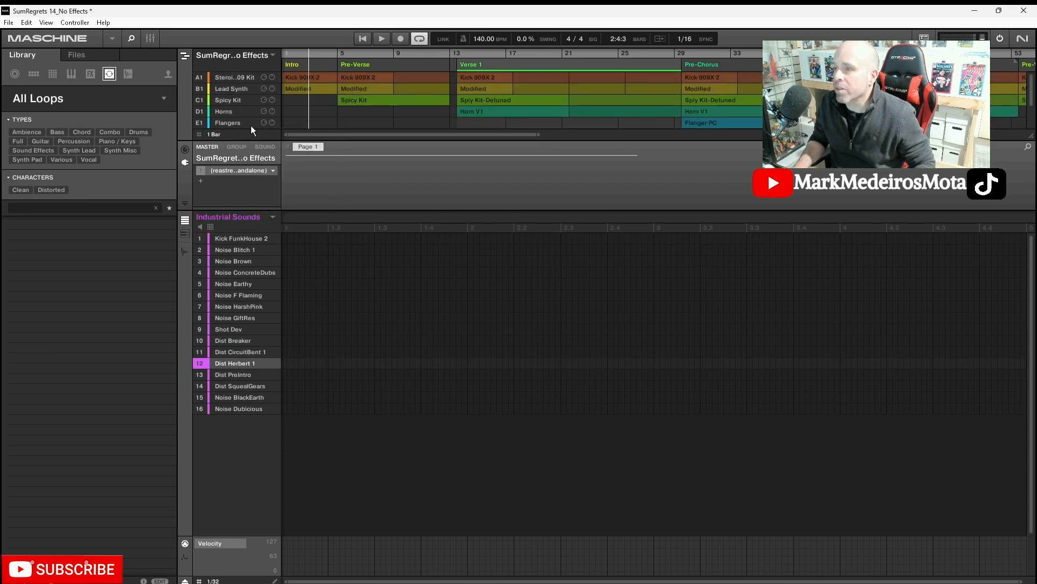
{"action": "left_click", "coordinate": [233, 78]}
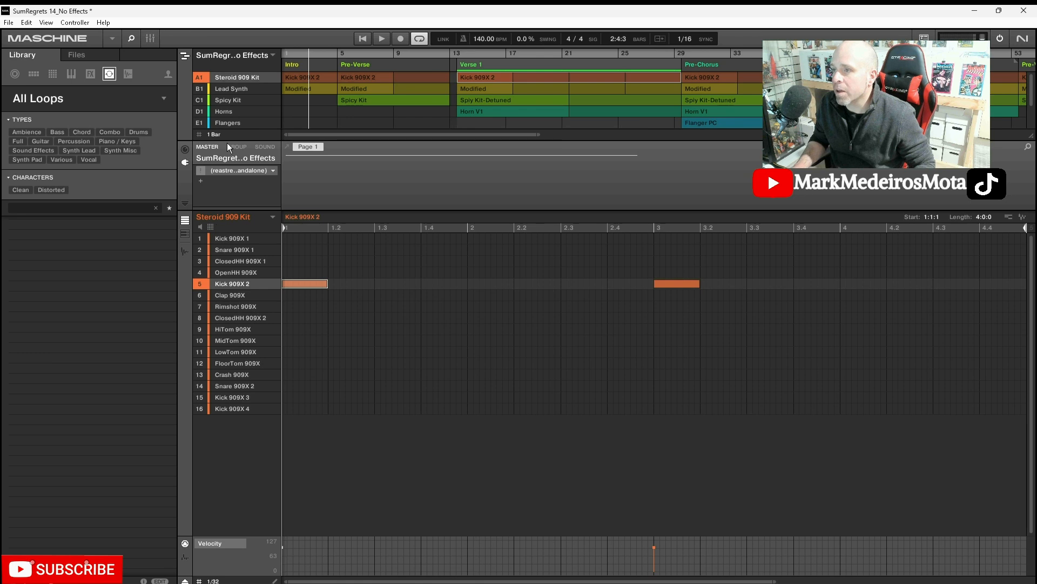
{"action": "left_click", "coordinate": [244, 89]}
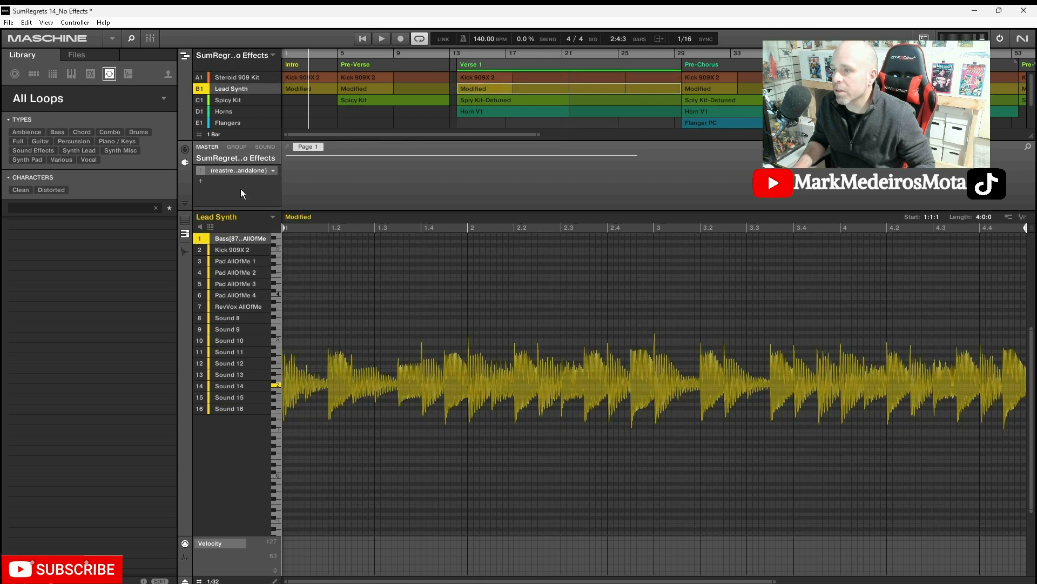
{"action": "left_click", "coordinate": [228, 247]}
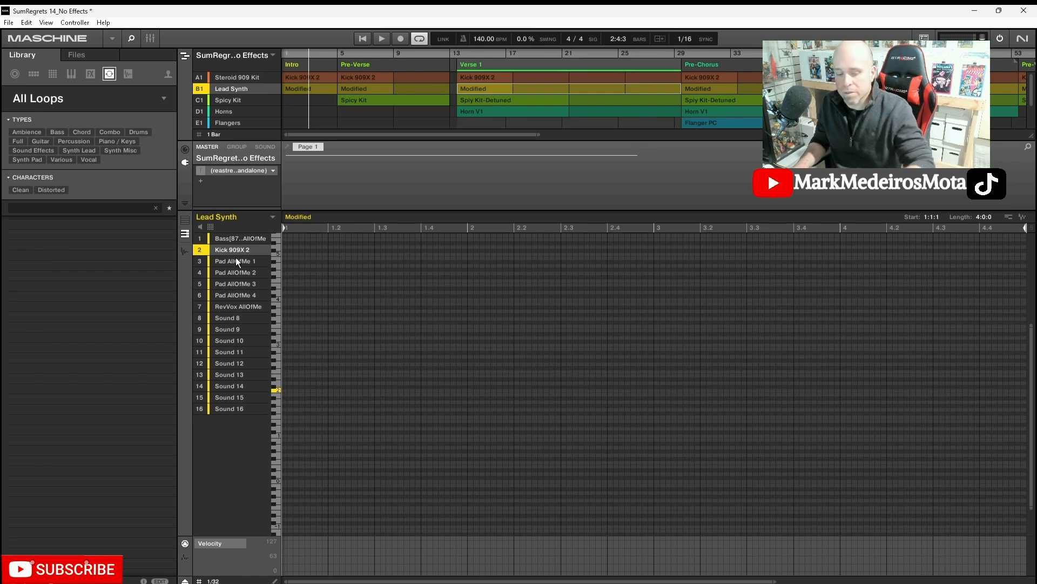
{"action": "left_click", "coordinate": [239, 265]}
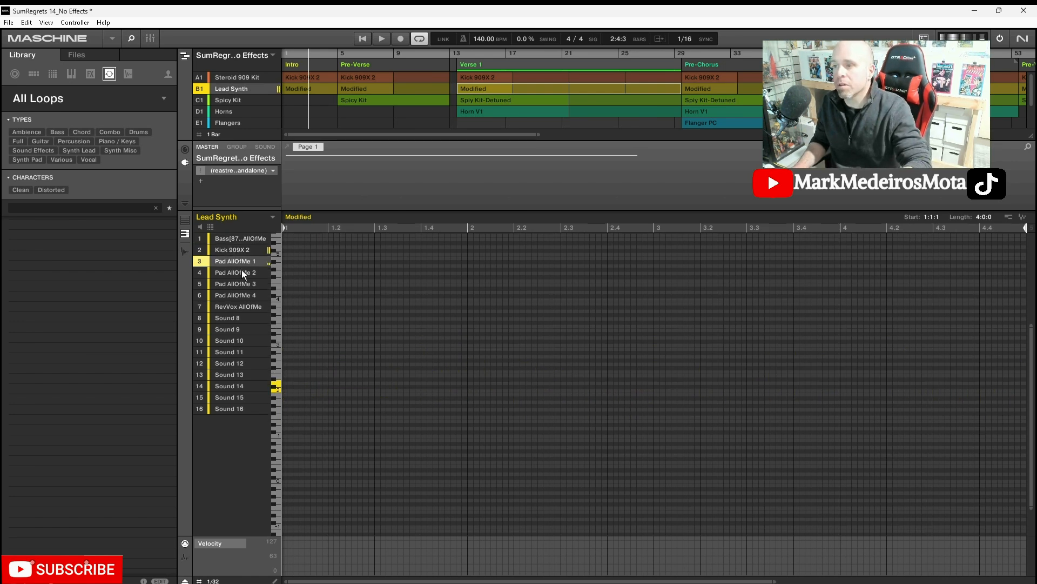
{"action": "left_click", "coordinate": [241, 274]}
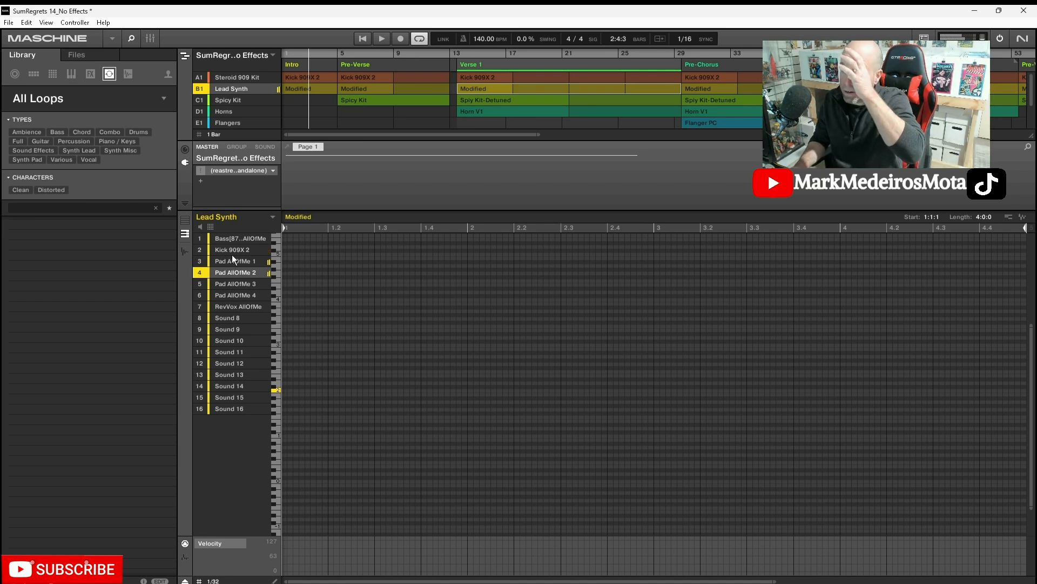
Browse the library's loops and its full group list, including non-favorites, for Lead Synth's empty sound slot 8
{"action": "left_click", "coordinate": [234, 319]}
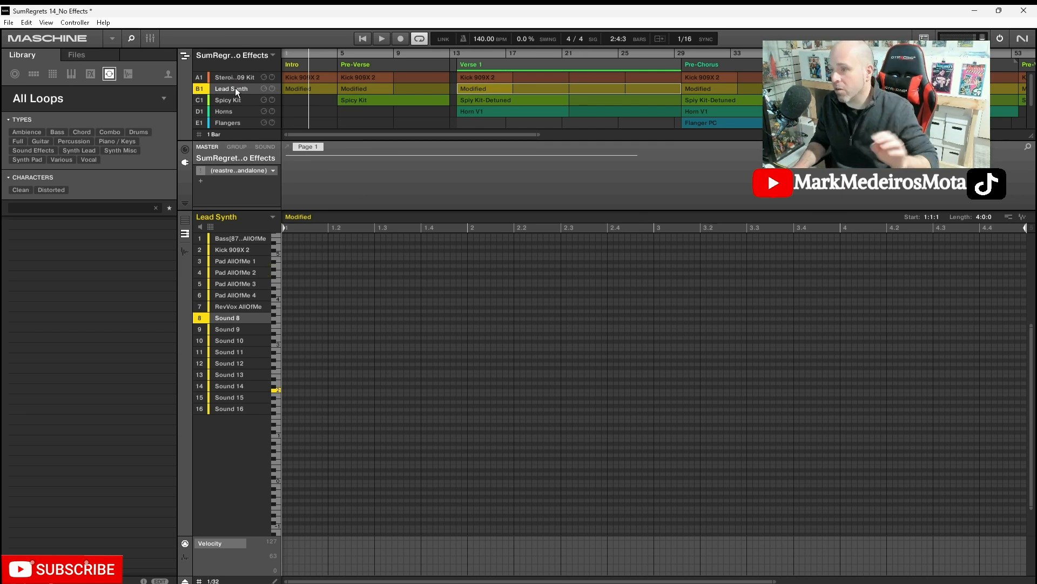
{"action": "left_click", "coordinate": [79, 150]}
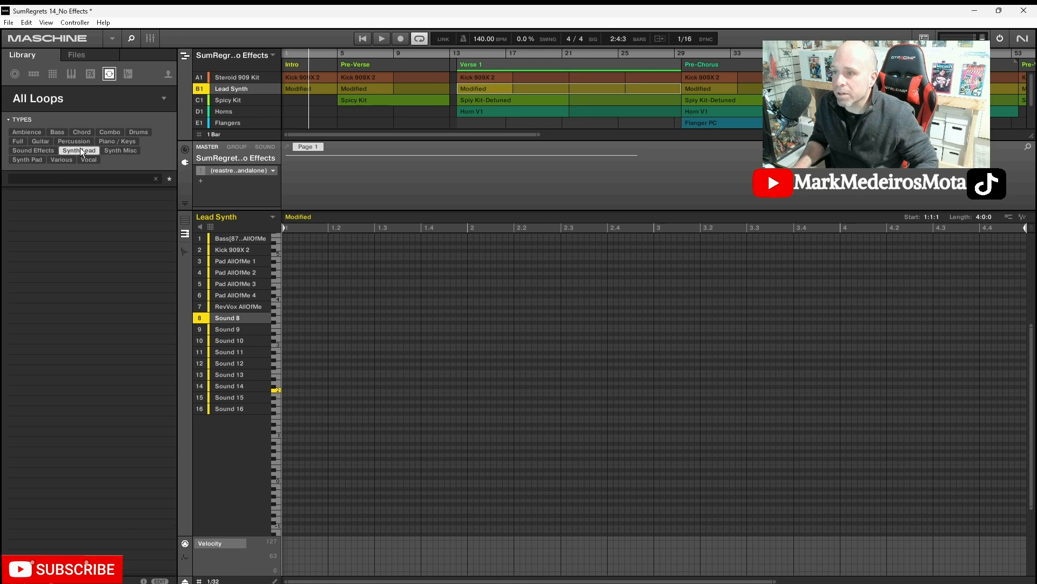
{"action": "left_click", "coordinate": [155, 179]}
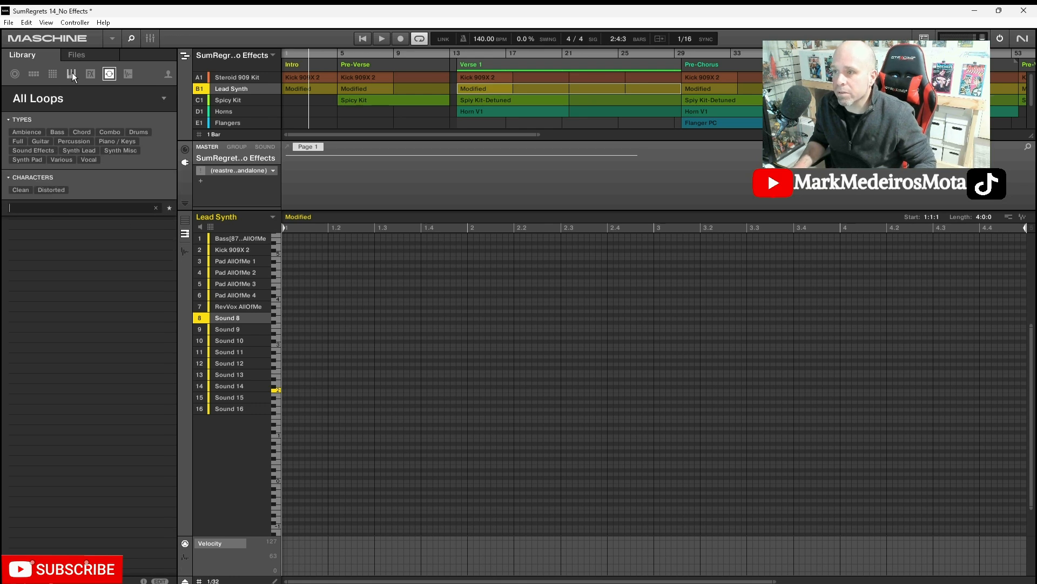
{"action": "left_click", "coordinate": [52, 73]}
{"action": "left_click", "coordinate": [40, 76]}
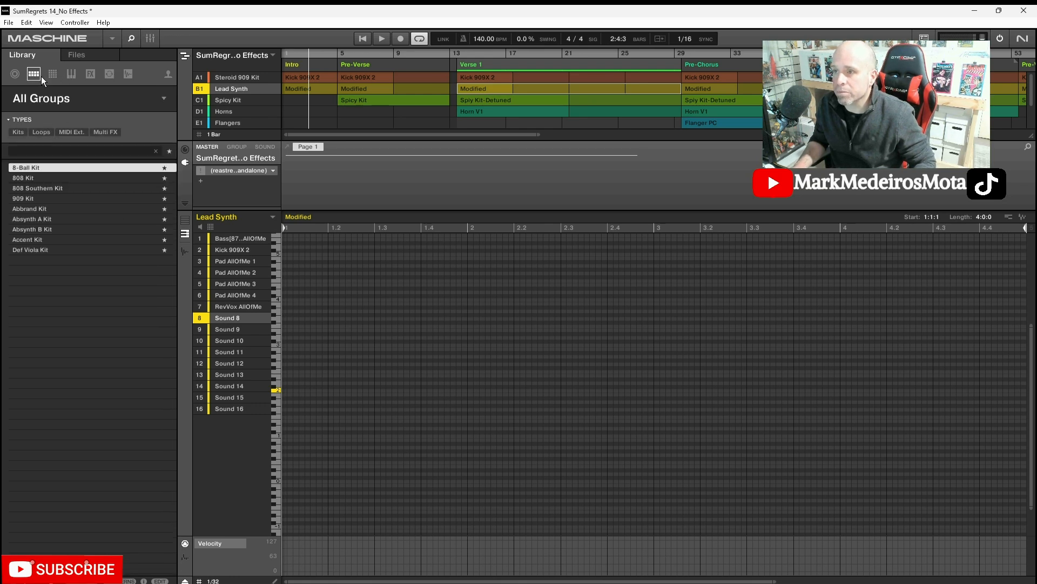
{"action": "left_click", "coordinate": [170, 151]}
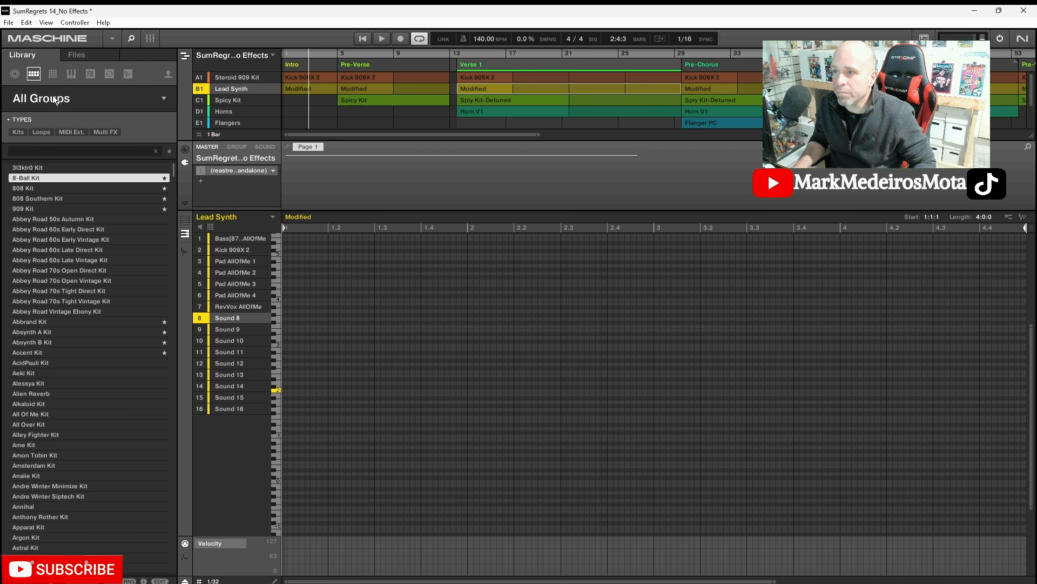
Load the Bass Synth instrument Sine Init into Lead Synth's sound slot 8 and replace it with Square Init
{"action": "left_click", "coordinate": [54, 76]}
{"action": "left_click", "coordinate": [71, 75]}
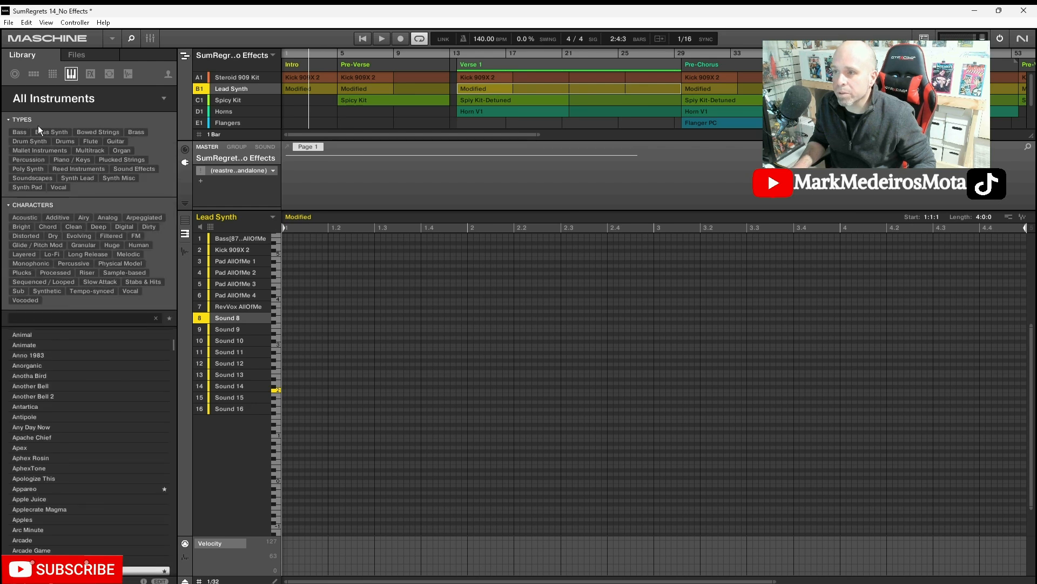
{"action": "left_click", "coordinate": [54, 130]}
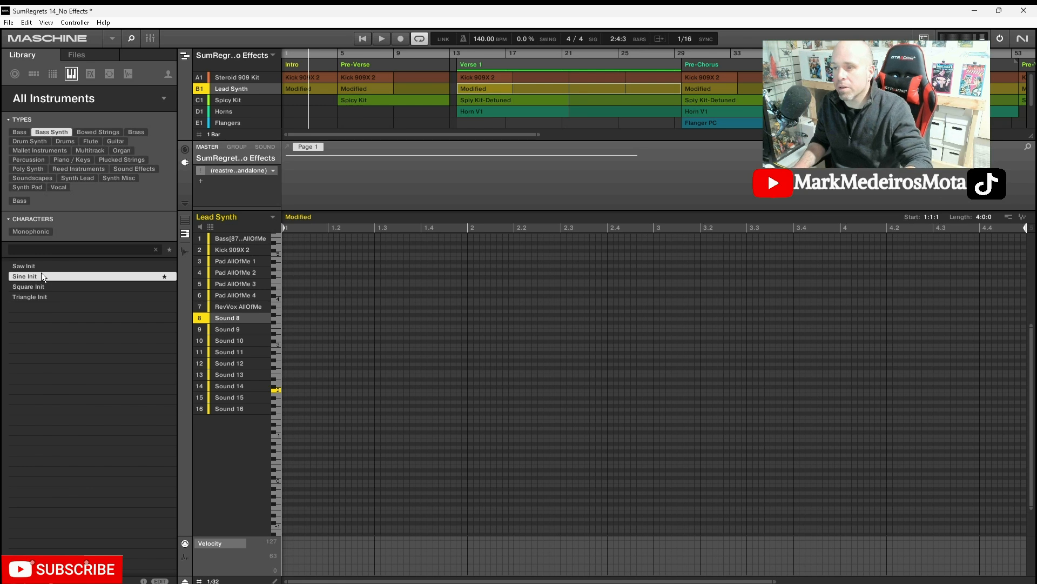
{"action": "left_click_drag", "start_coordinate": [33, 274], "coordinate": [228, 313]}
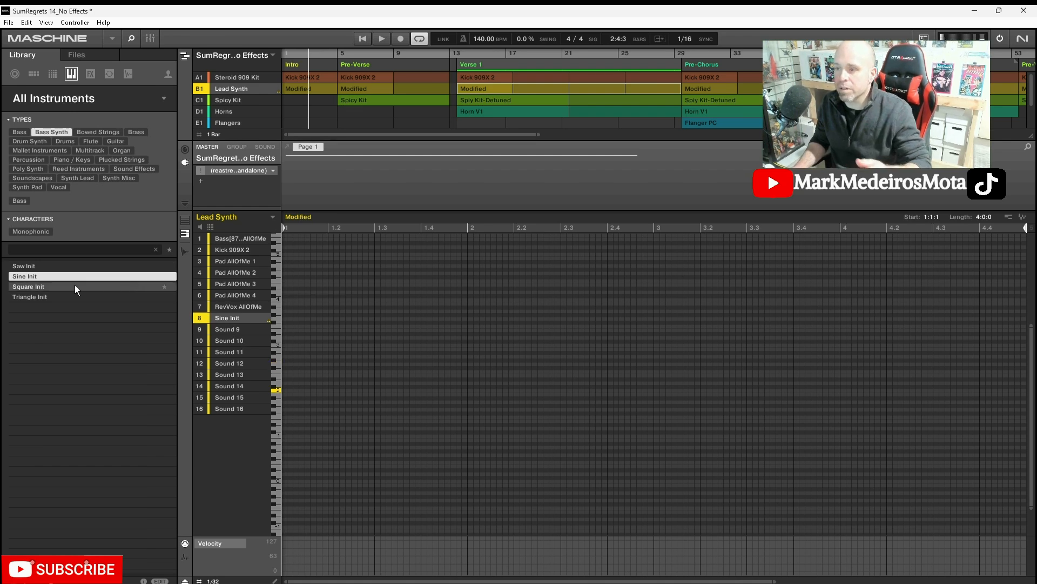
{"action": "left_click_drag", "start_coordinate": [74, 284], "coordinate": [224, 320]}
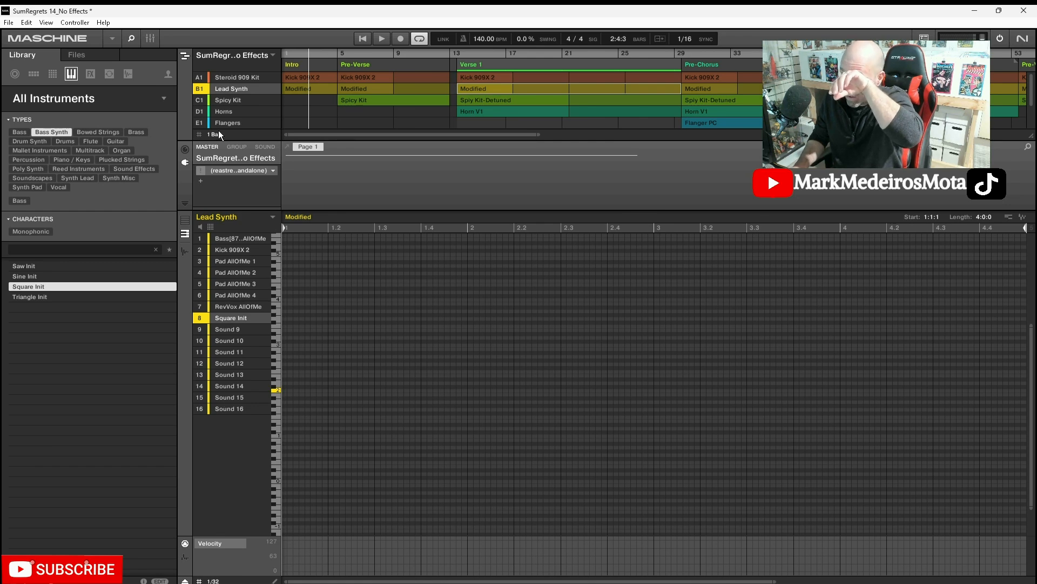
Review the sounds and patterns of the Spicy Kit, Horns and Flangers groups
{"action": "left_click", "coordinate": [234, 100]}
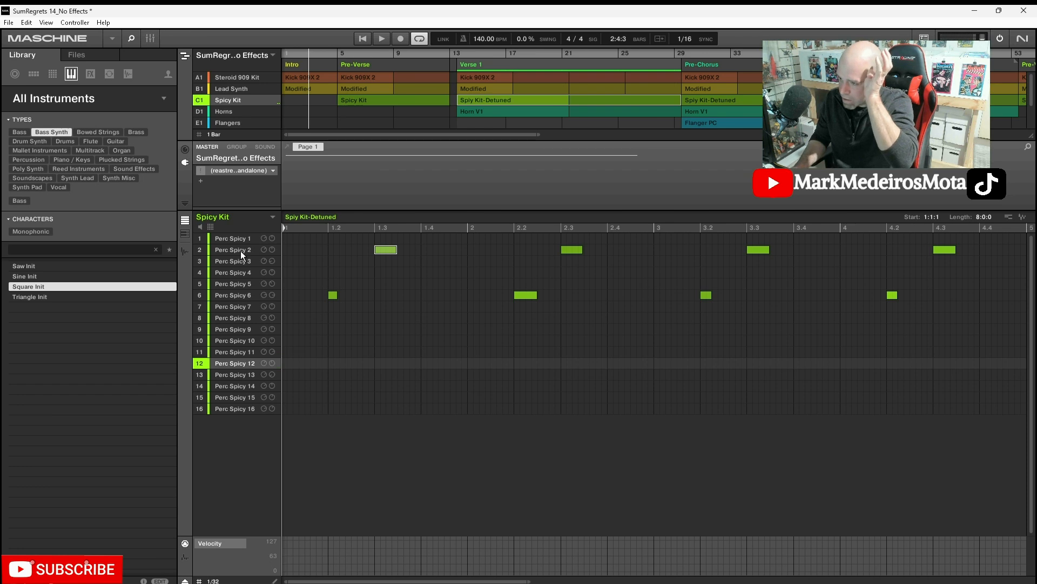
{"action": "left_click", "coordinate": [229, 110]}
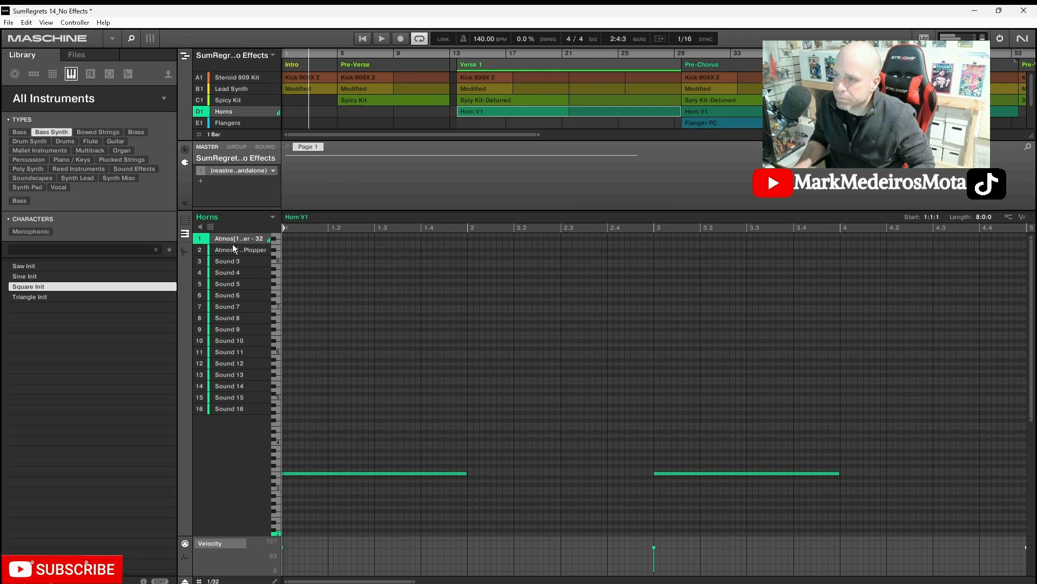
{"action": "left_click", "coordinate": [238, 123]}
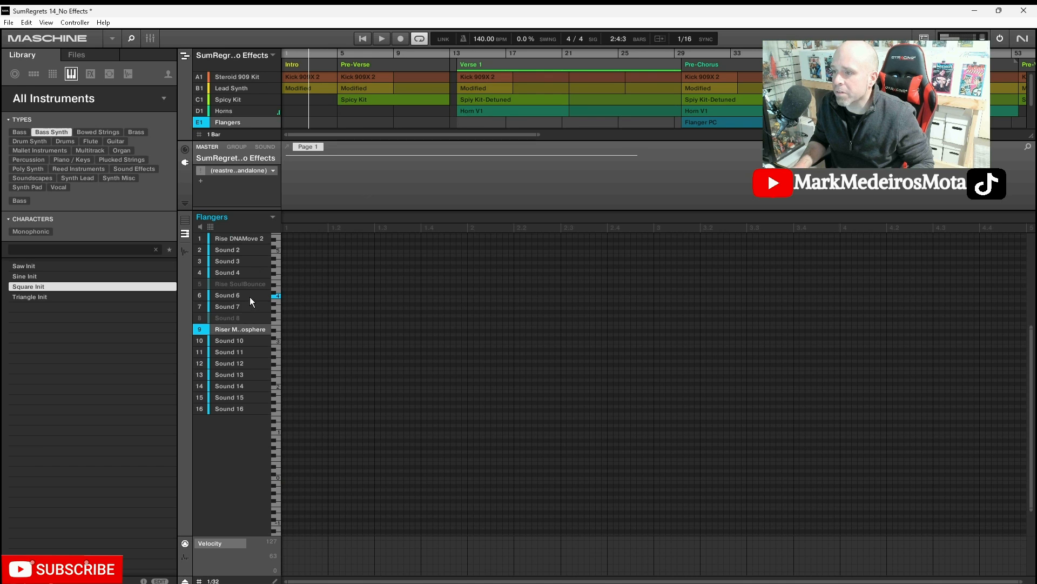
Unmute Rise SoulBounce and Sound 8 in Flangers, and move Rise SoulBounce to slot 2 and the Riser sound to slot 3
{"action": "left_click", "coordinate": [241, 285]}
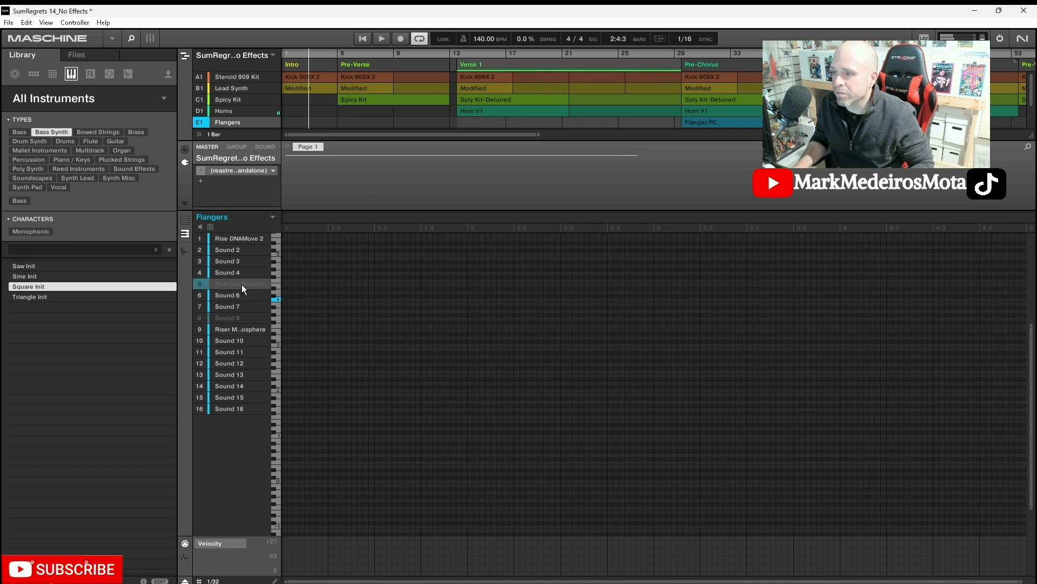
{"action": "left_click", "coordinate": [201, 320]}
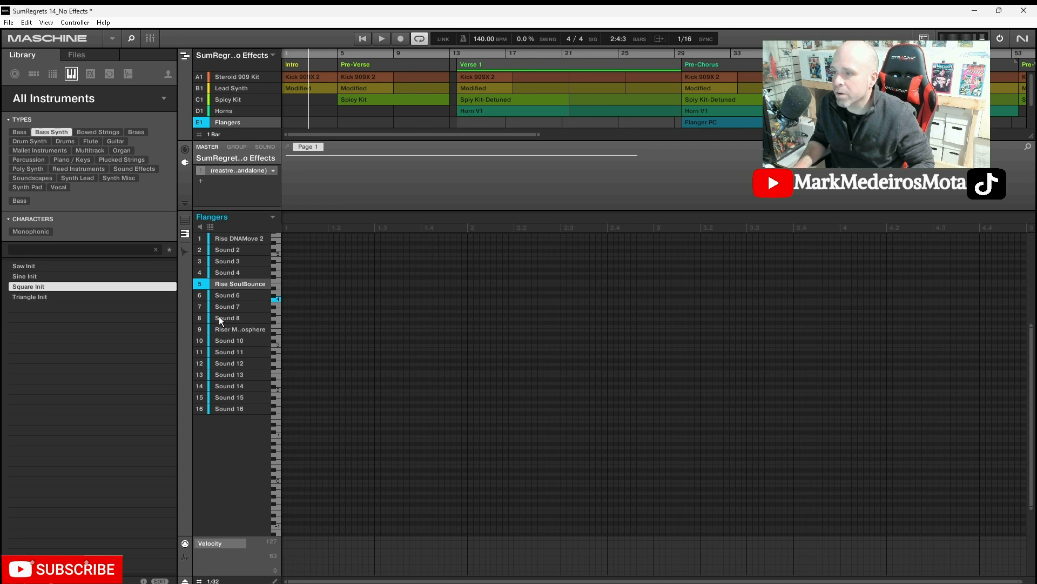
{"action": "left_click_drag", "start_coordinate": [230, 263], "coordinate": [232, 245]}
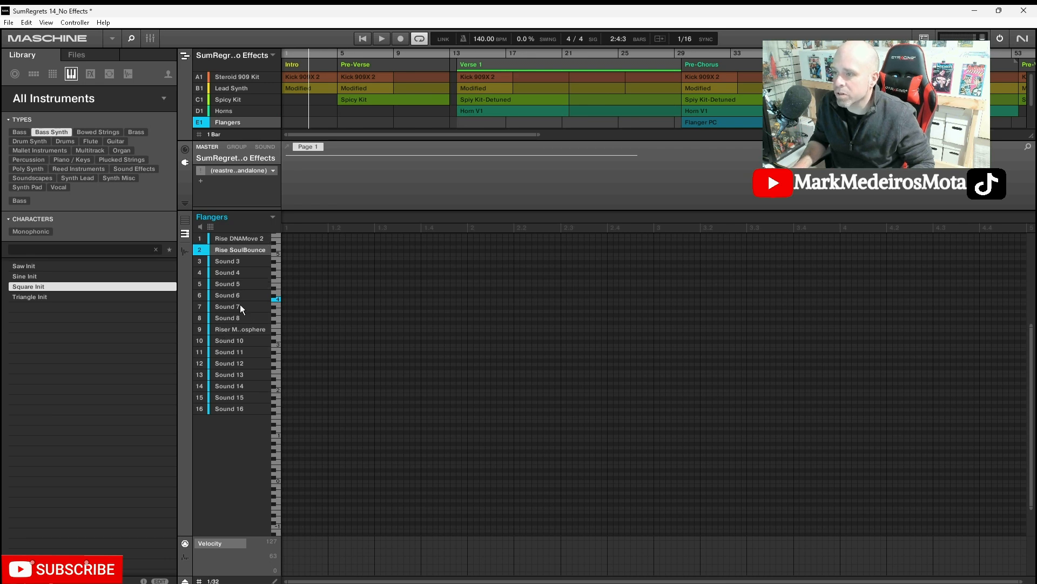
{"action": "left_click_drag", "start_coordinate": [232, 328], "coordinate": [232, 268]}
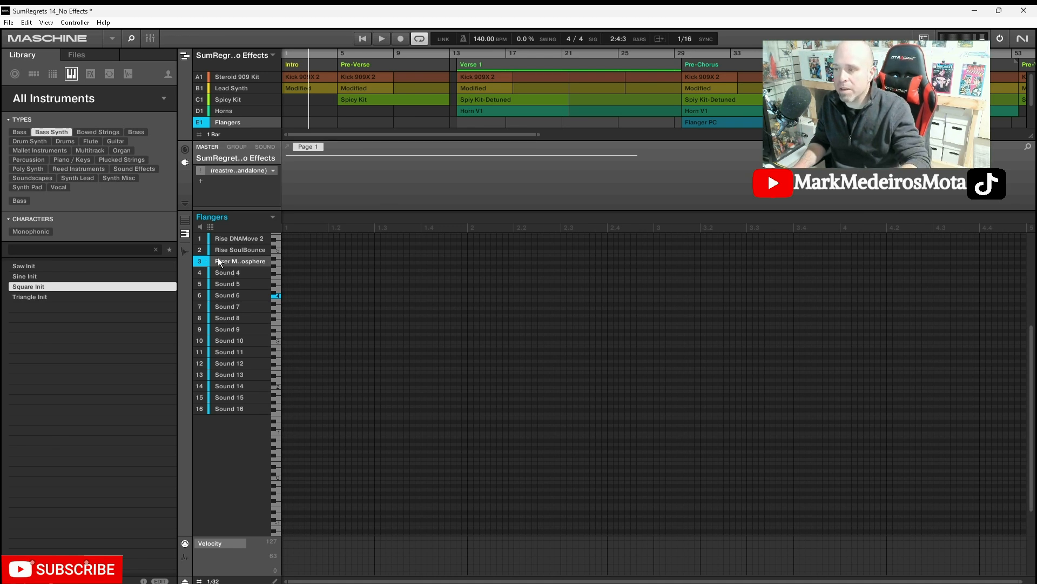
Compare the Flangers group's pad grid and piano roll views, and audition its three riser sounds and the empty Sound 4
{"action": "left_click", "coordinate": [219, 261]}
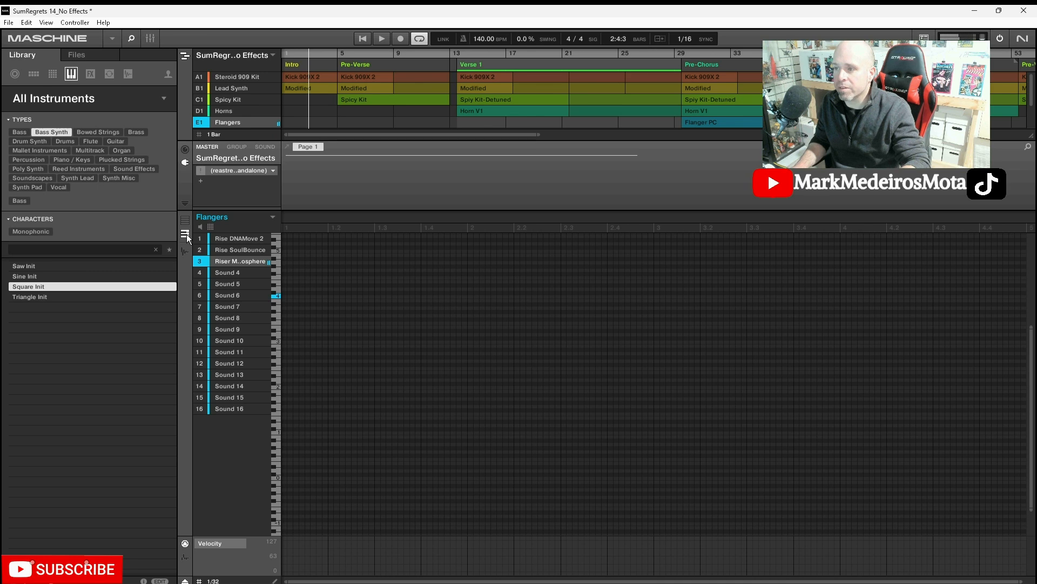
{"action": "left_click", "coordinate": [185, 220]}
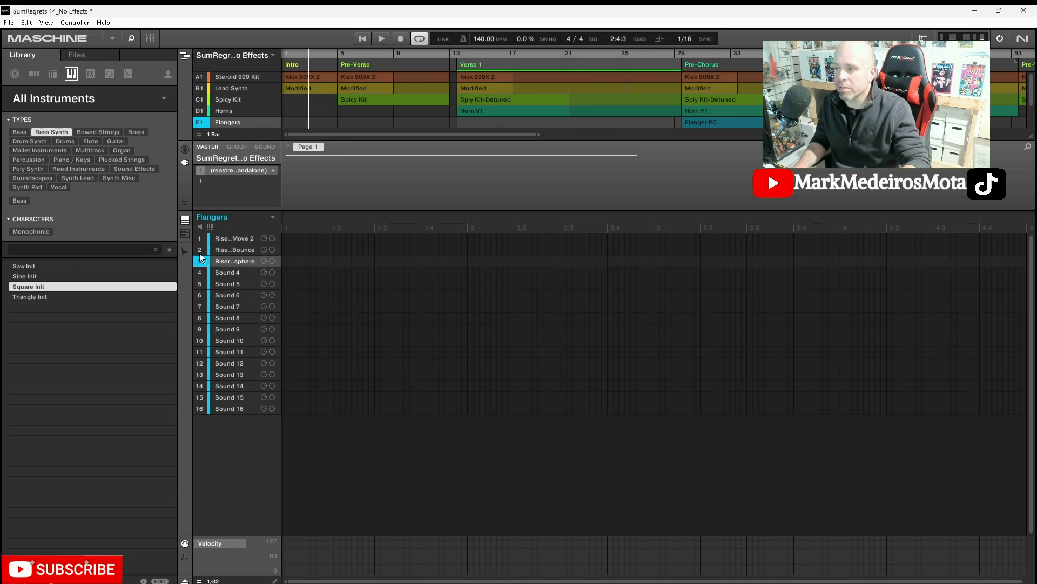
{"action": "left_click", "coordinate": [185, 233]}
{"action": "left_click", "coordinate": [230, 239]}
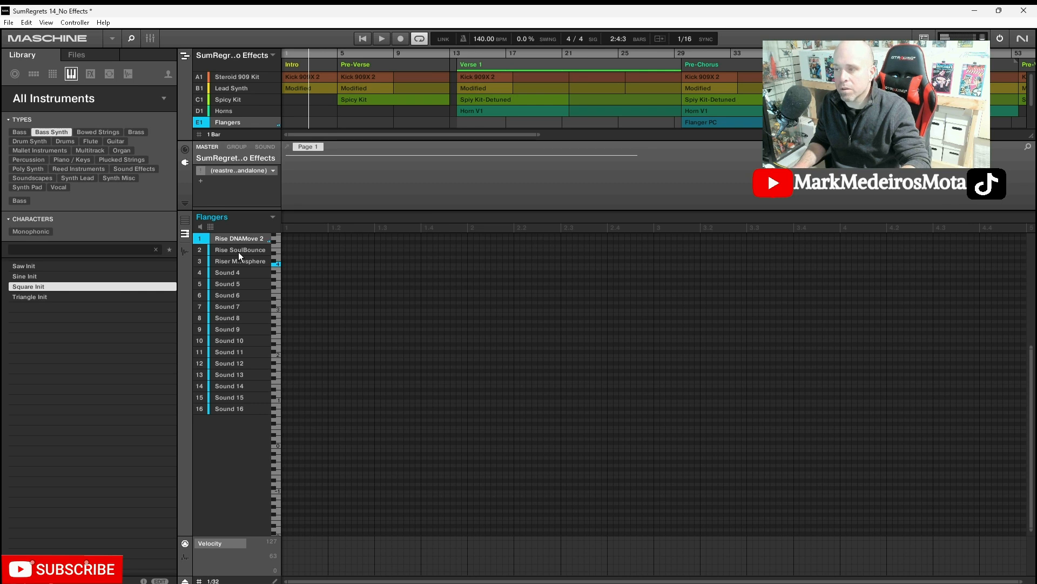
{"action": "left_click", "coordinate": [238, 252]}
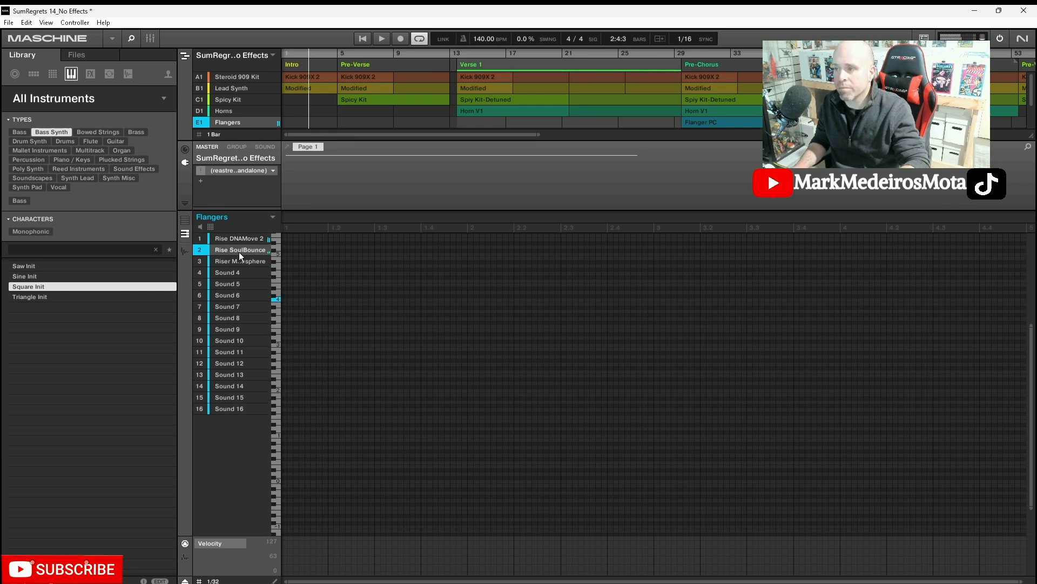
{"action": "left_click", "coordinate": [241, 260]}
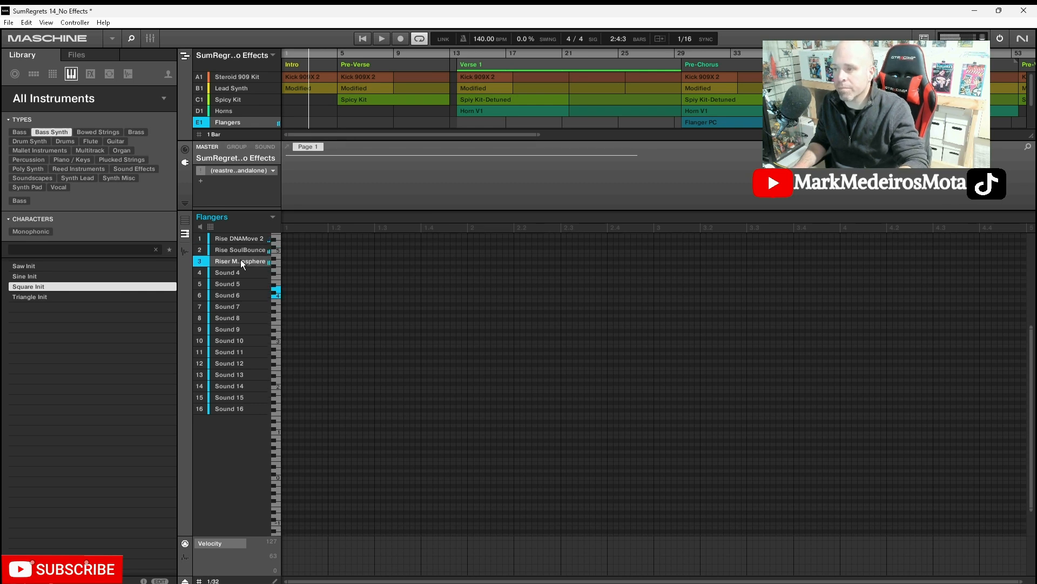
{"action": "left_click", "coordinate": [241, 276]}
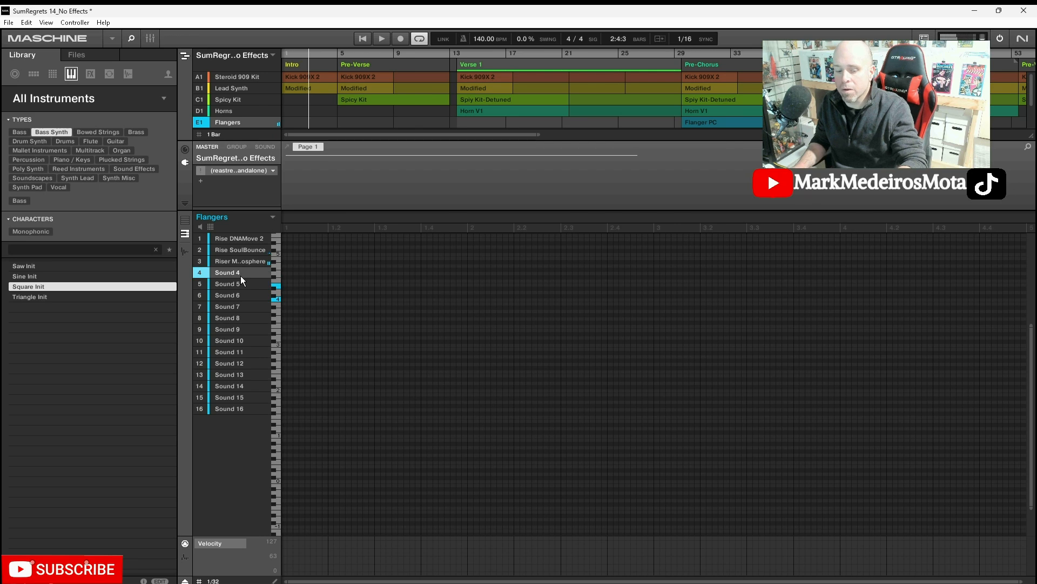
Review the Industrial Sounds group, select its Noise Blitch 1 sound, and compare the library's unfiltered instruments and effects
{"action": "scroll", "coordinate": [231, 112], "scroll_direction": "down", "scroll_amount": 2}
{"action": "left_click", "coordinate": [235, 117]}
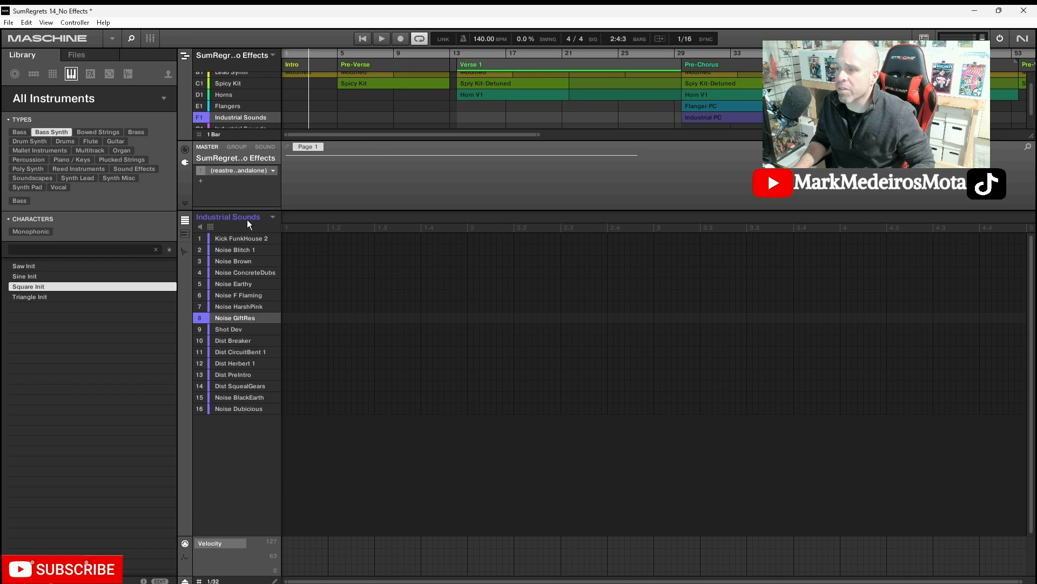
{"action": "left_click", "coordinate": [47, 132]}
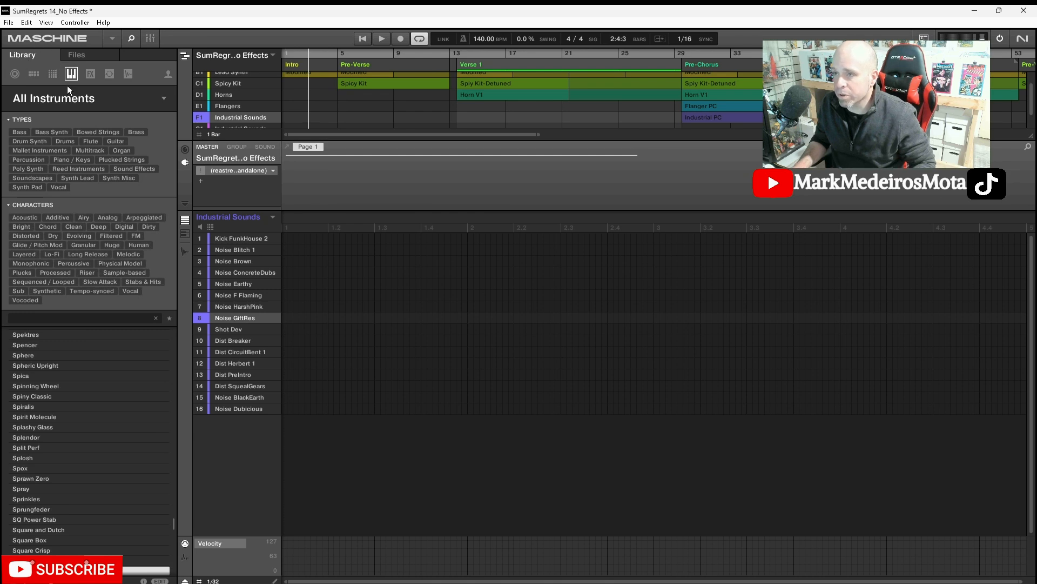
{"action": "left_click", "coordinate": [89, 74]}
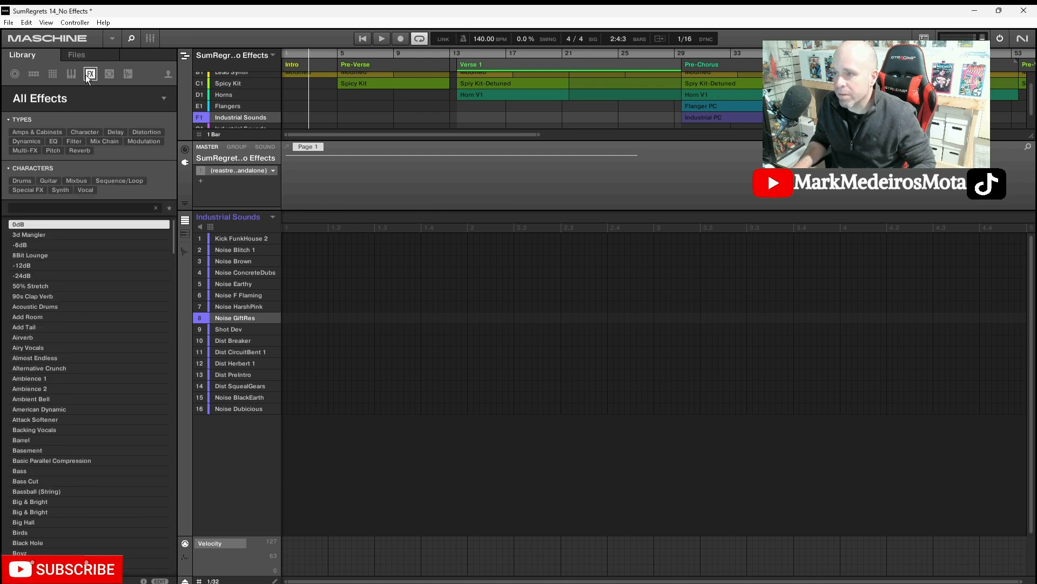
{"action": "left_click", "coordinate": [237, 250]}
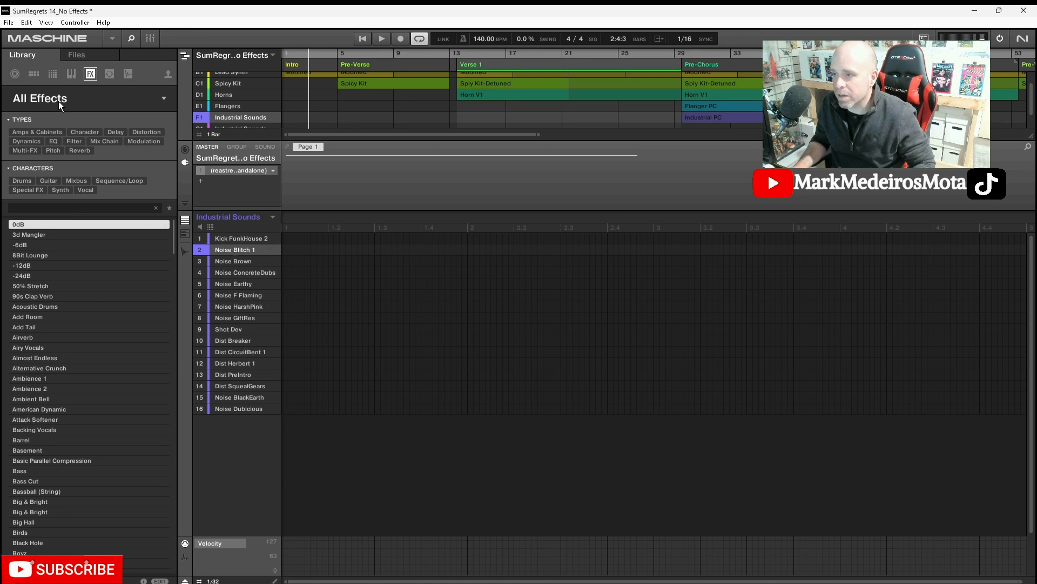
{"action": "left_click", "coordinate": [67, 74]}
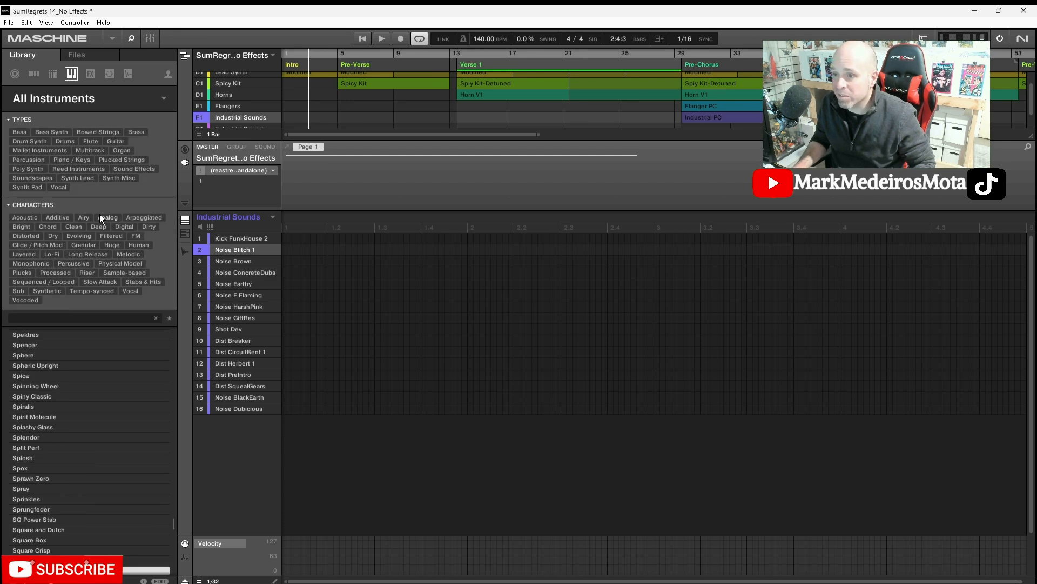
{"action": "left_click", "coordinate": [89, 72]}
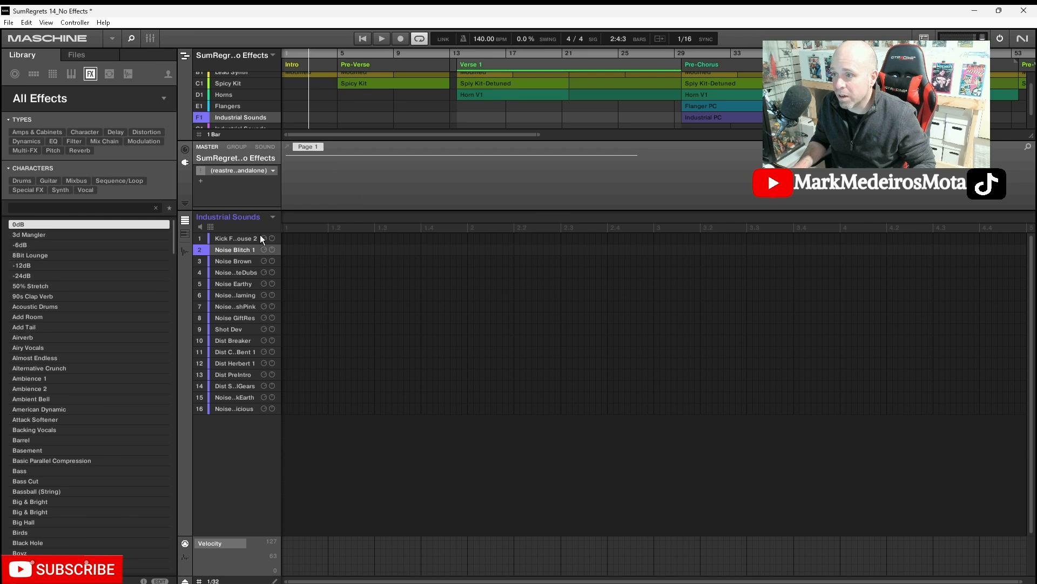
Search the library's effects for "noise blitch"
{"action": "left_click", "coordinate": [70, 208]}
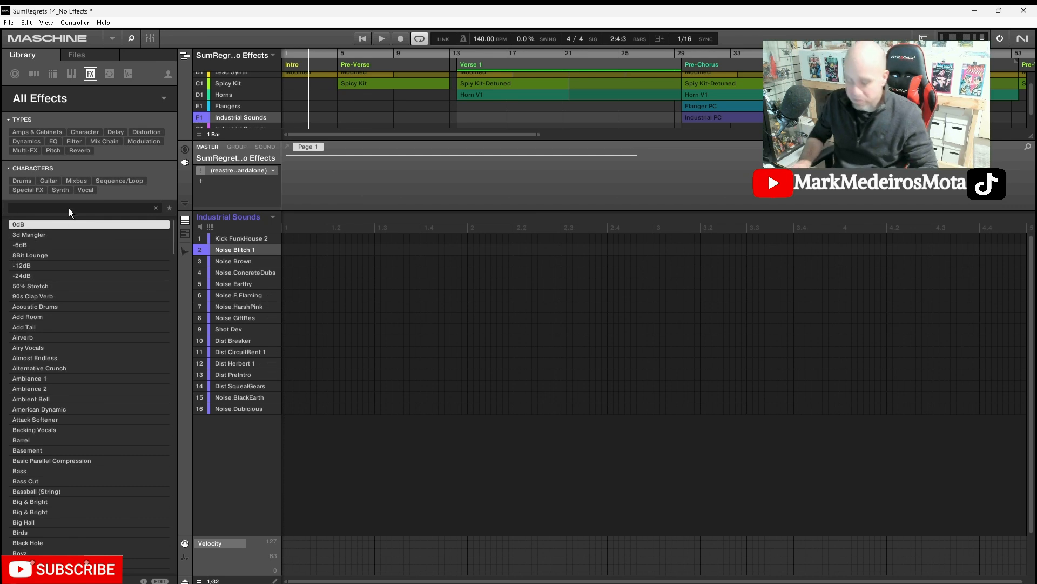
{"action": "type", "text": "noise"}
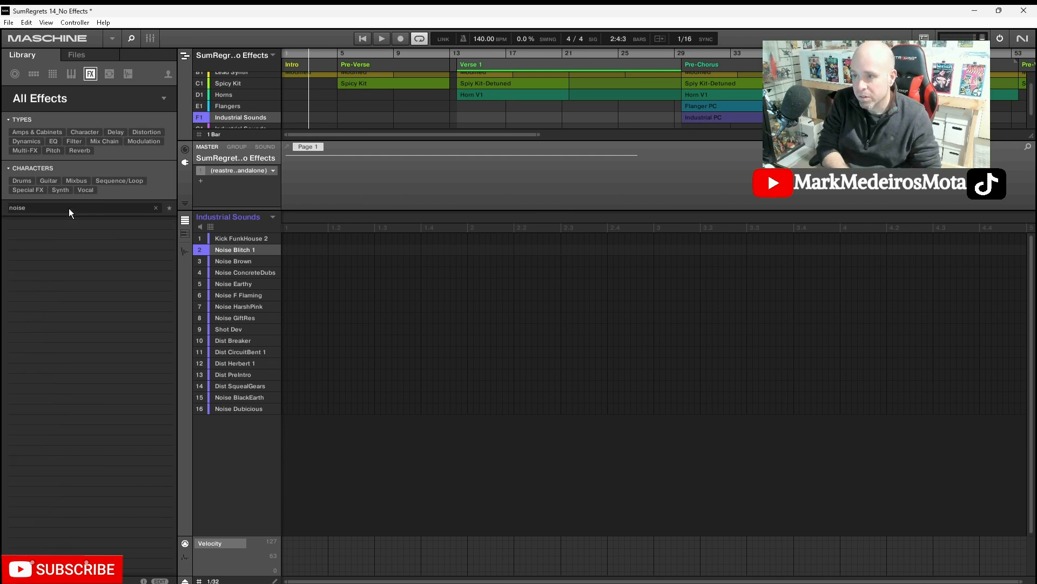
{"action": "type", "text": " bli"}
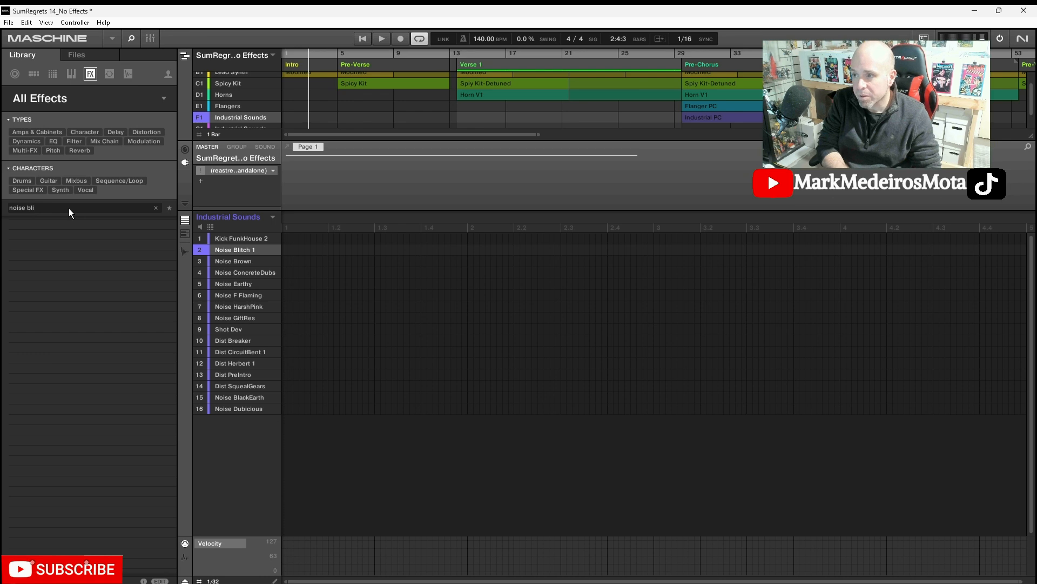
{"action": "type", "text": "t"}
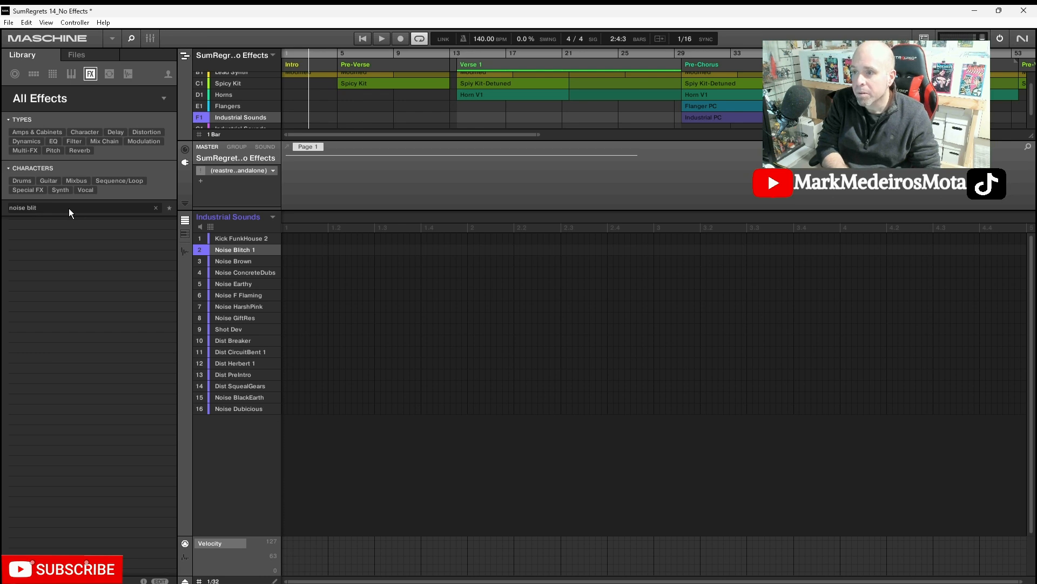
{"action": "type", "text": "ch"}
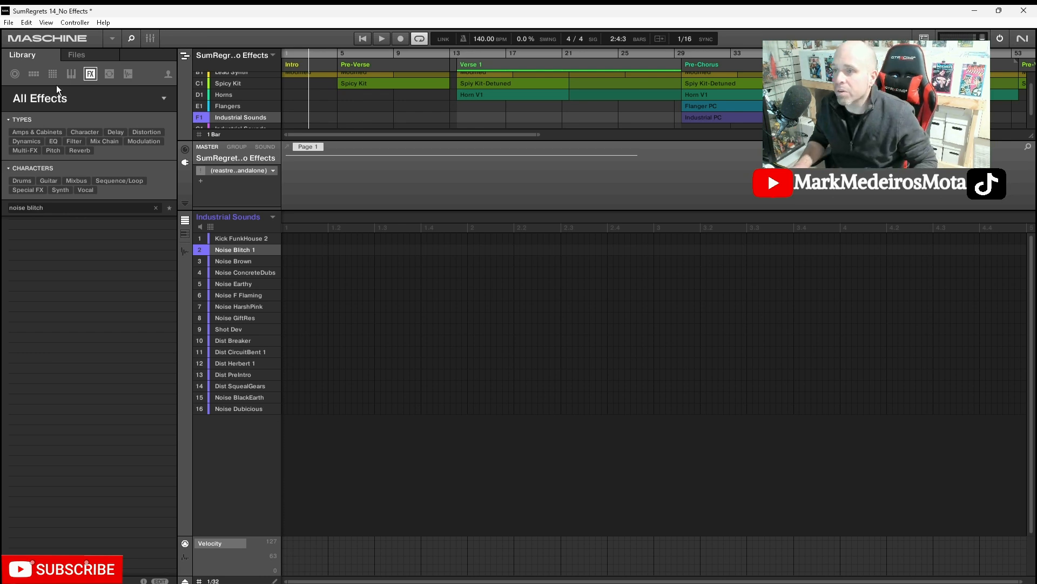
Check the "noise blitch" search across instruments, sounds, groups, effects, loops and one-shots, and view the Noise Blitch 1 slot's options
{"action": "left_click", "coordinate": [76, 74]}
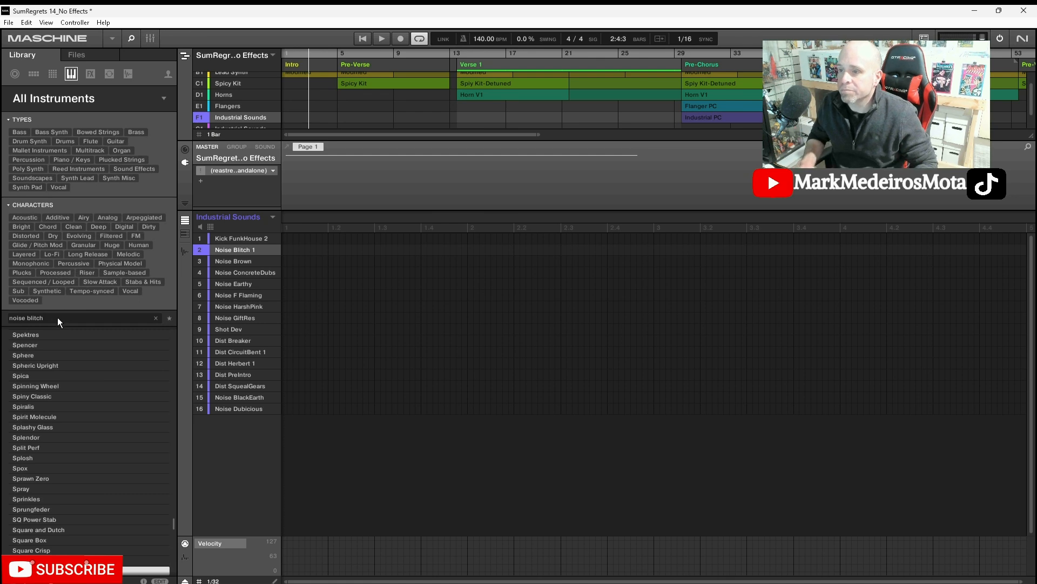
{"action": "left_click", "coordinate": [50, 75]}
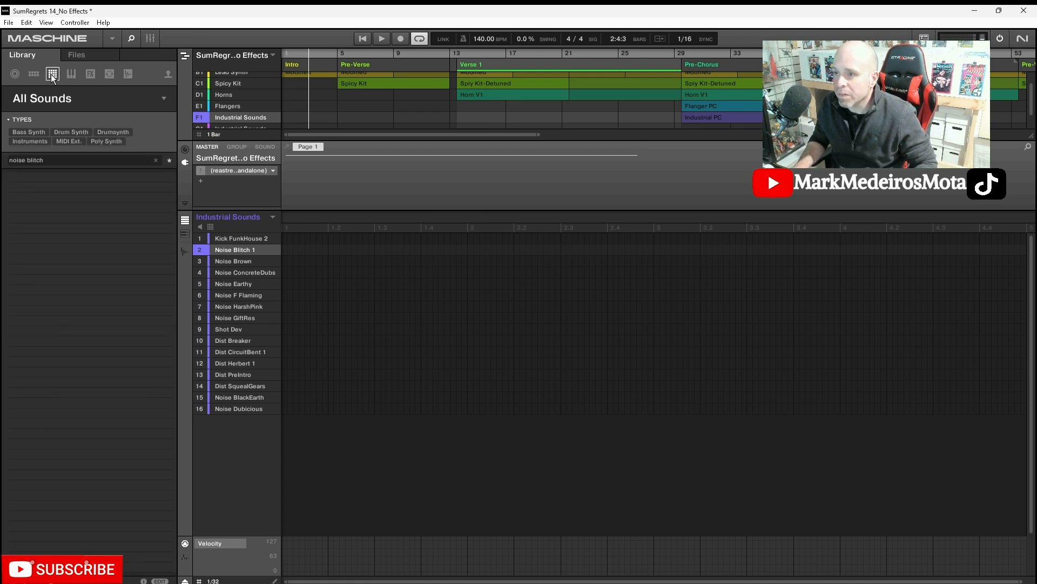
{"action": "left_click", "coordinate": [34, 75]}
{"action": "left_click", "coordinate": [52, 73]}
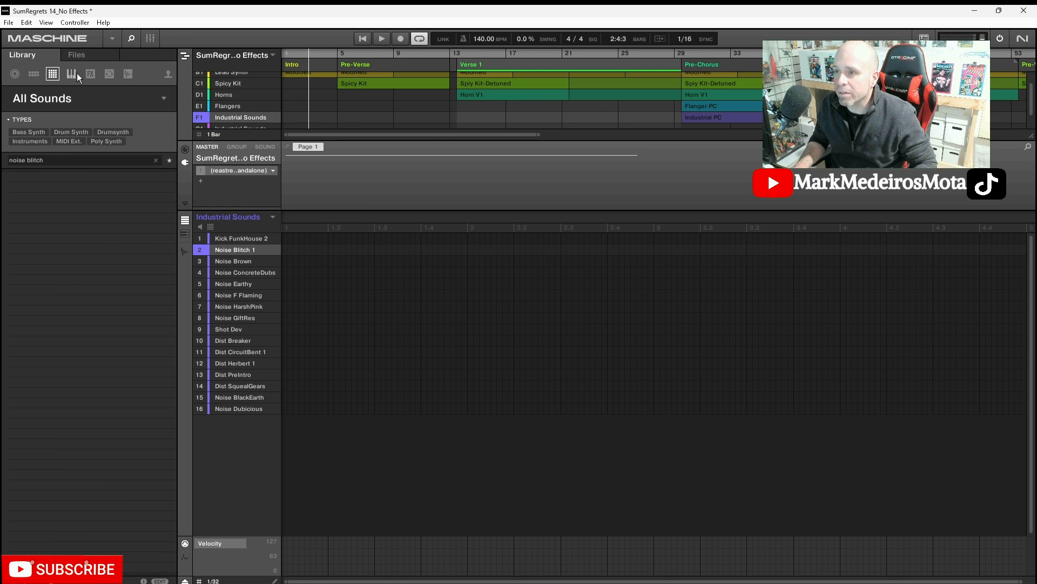
{"action": "left_click", "coordinate": [90, 74]}
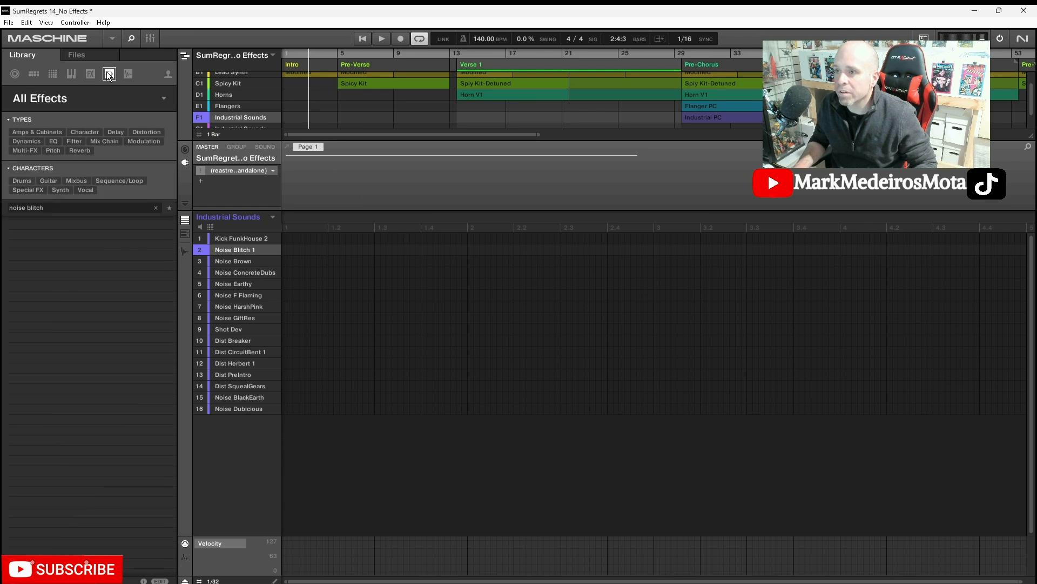
{"action": "left_click", "coordinate": [109, 73]}
{"action": "left_click", "coordinate": [128, 74]}
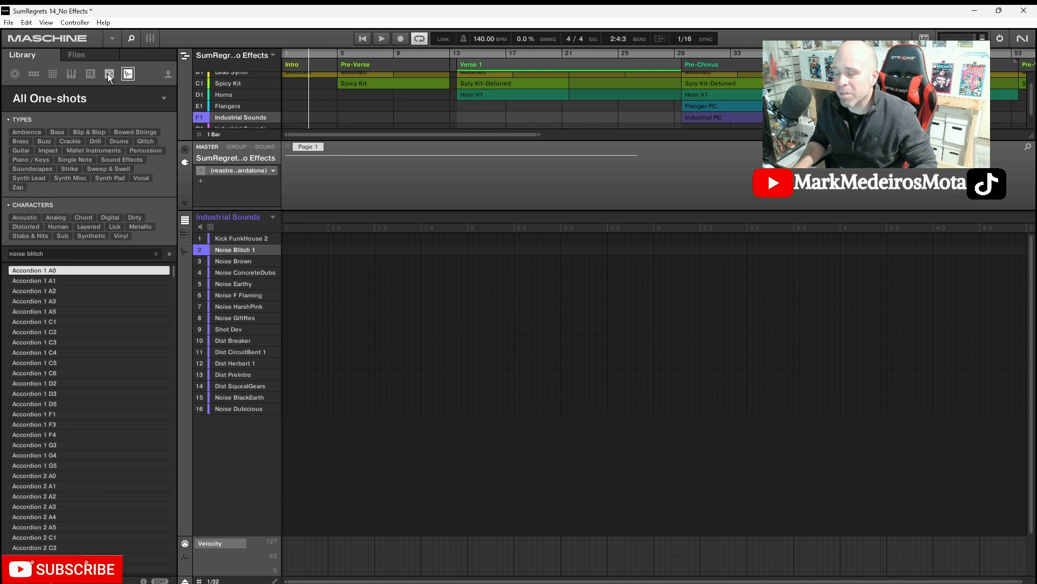
{"action": "right_click", "coordinate": [238, 248]}
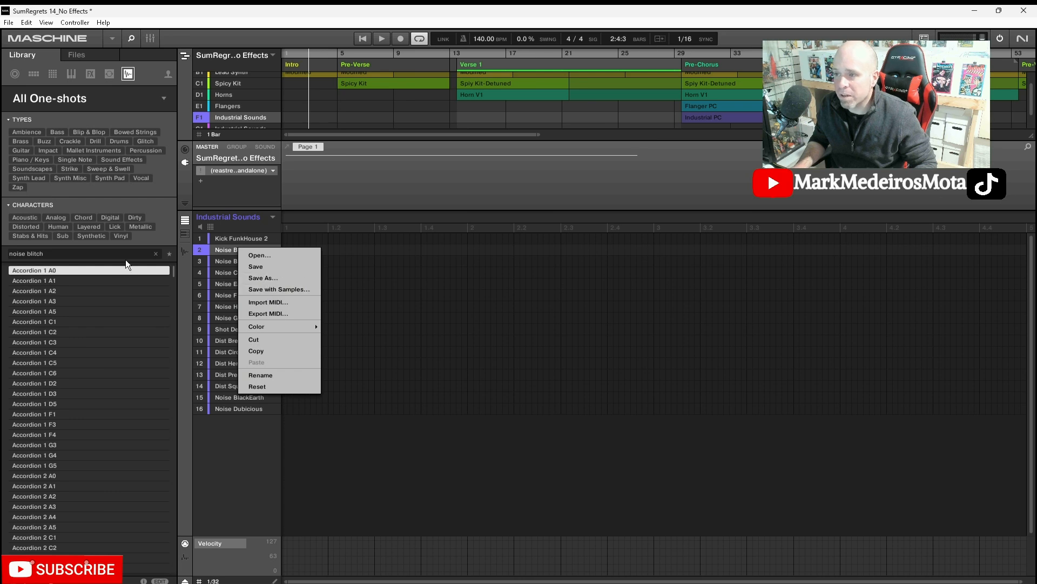
{"action": "left_click", "coordinate": [108, 266]}
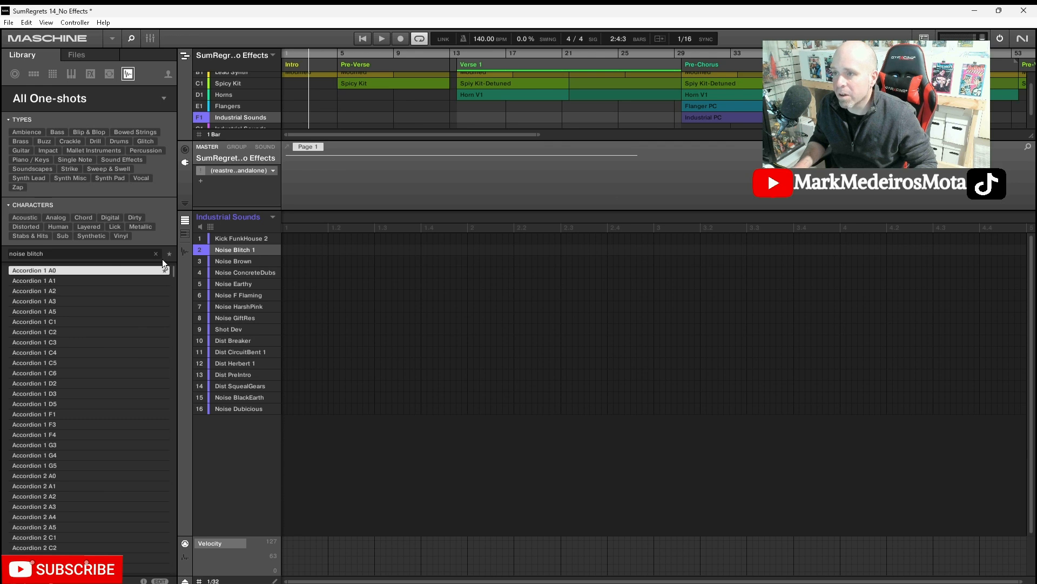
Switch the library to loops and shorten the search text to "noise"
{"action": "left_click", "coordinate": [108, 74]}
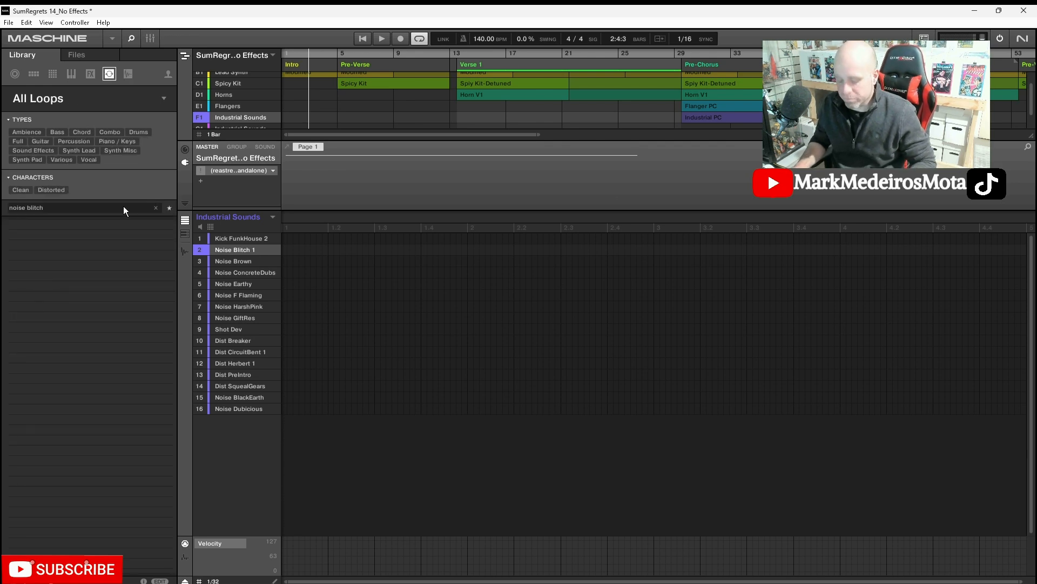
{"action": "key", "text": "BackSpace"}
{"action": "key", "text": "BackSpace"}
{"action": "key", "text": "BackSpace"}
{"action": "key", "text": "BackSpace"}
{"action": "key", "text": "BackSpace"}
{"action": "key", "text": "BackSpace"}
{"action": "key", "text": "BackSpace"}
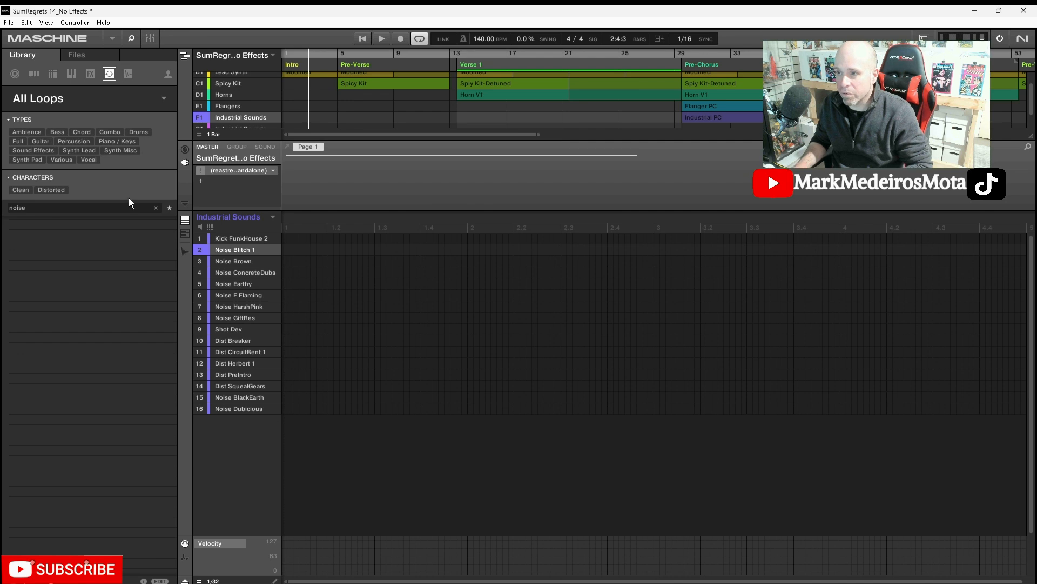
Look through the library's instruments for entries whose names begin with Noise
{"action": "left_click", "coordinate": [89, 73]}
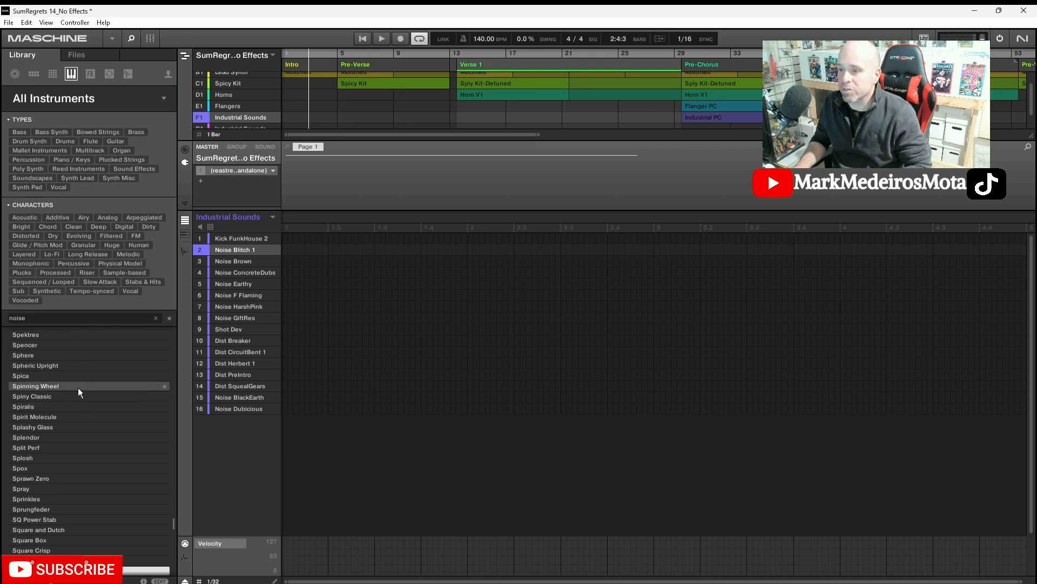
{"action": "scroll", "coordinate": [77, 386], "scroll_direction": "up", "scroll_amount": 4}
{"action": "scroll", "coordinate": [77, 384], "scroll_direction": "up", "scroll_amount": 12}
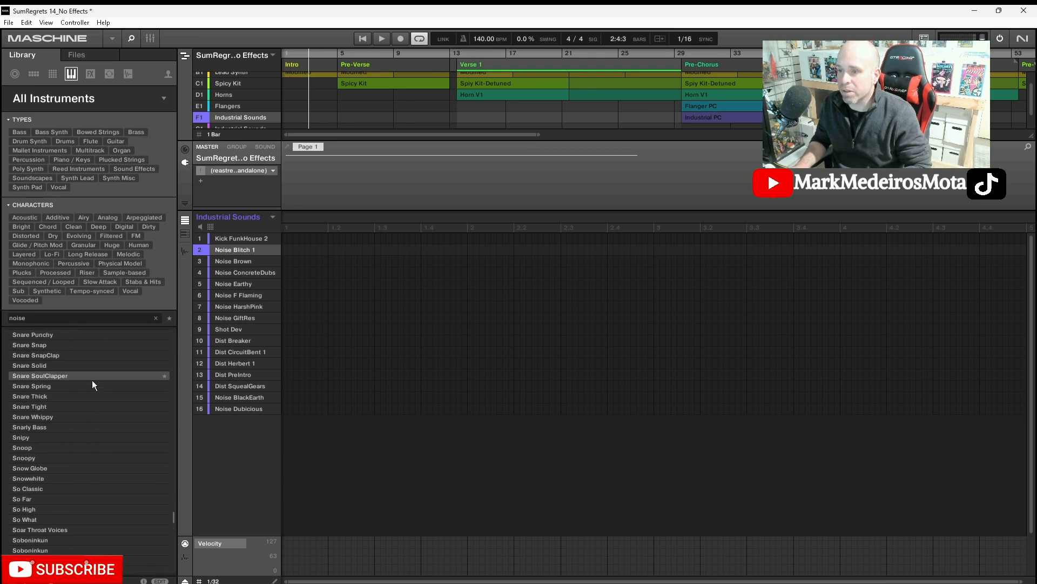
{"action": "scroll", "coordinate": [113, 400], "scroll_direction": "up", "scroll_amount": 15}
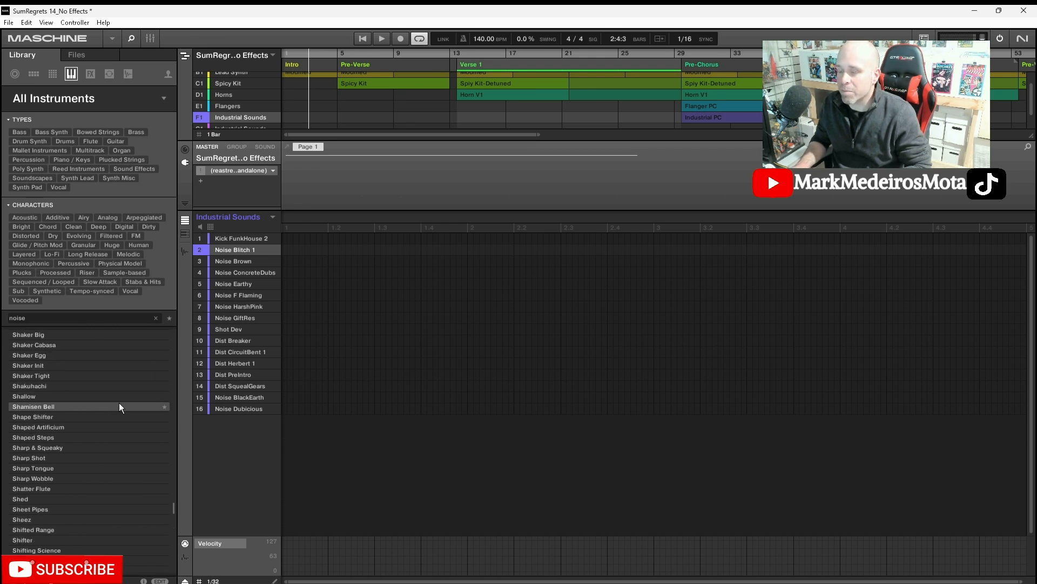
{"action": "scroll", "coordinate": [119, 403], "scroll_direction": "up", "scroll_amount": 15}
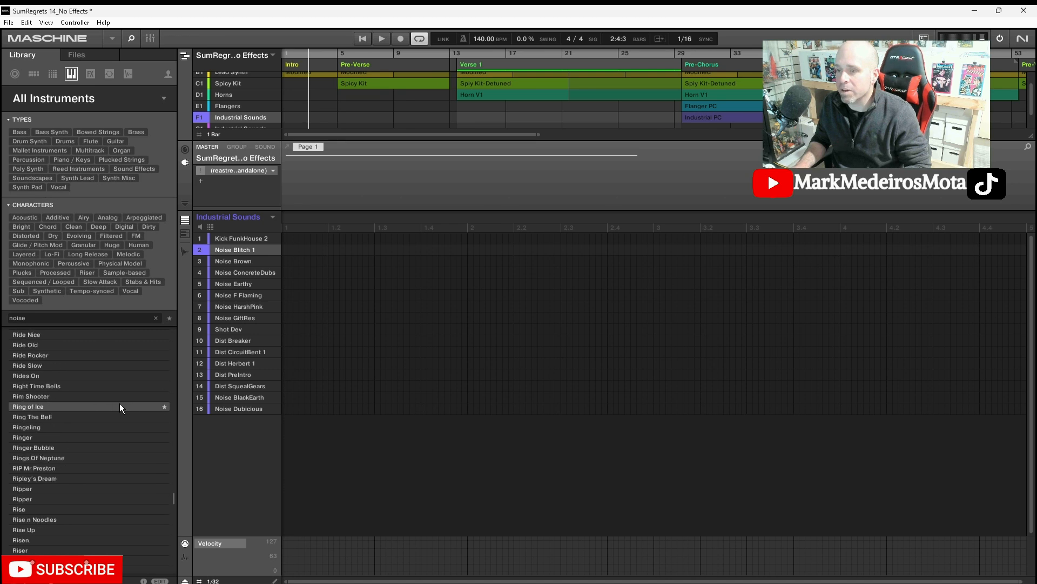
{"action": "scroll", "coordinate": [120, 405], "scroll_direction": "up", "scroll_amount": 15}
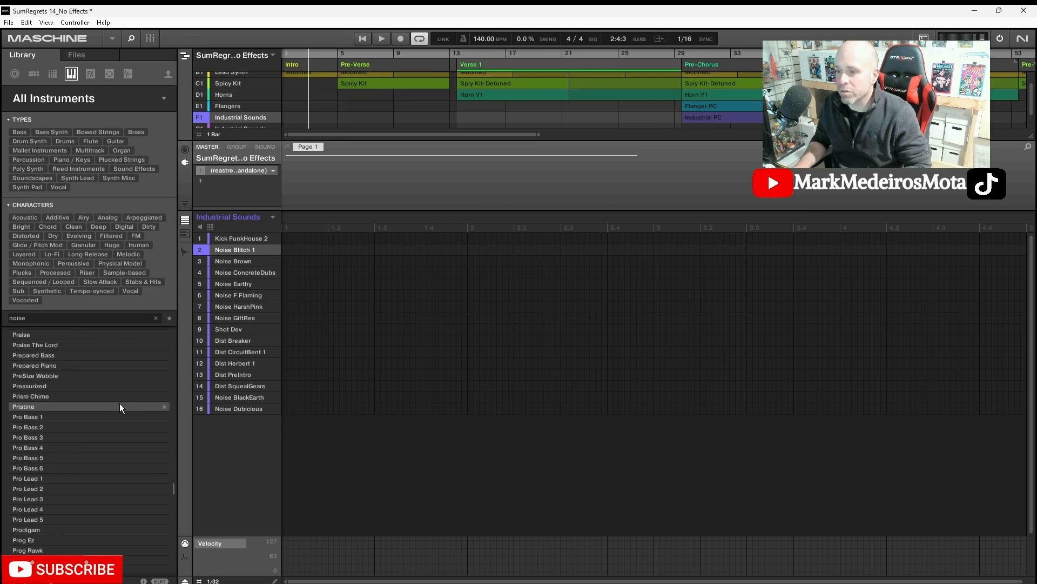
{"action": "scroll", "coordinate": [120, 404], "scroll_direction": "up", "scroll_amount": 15}
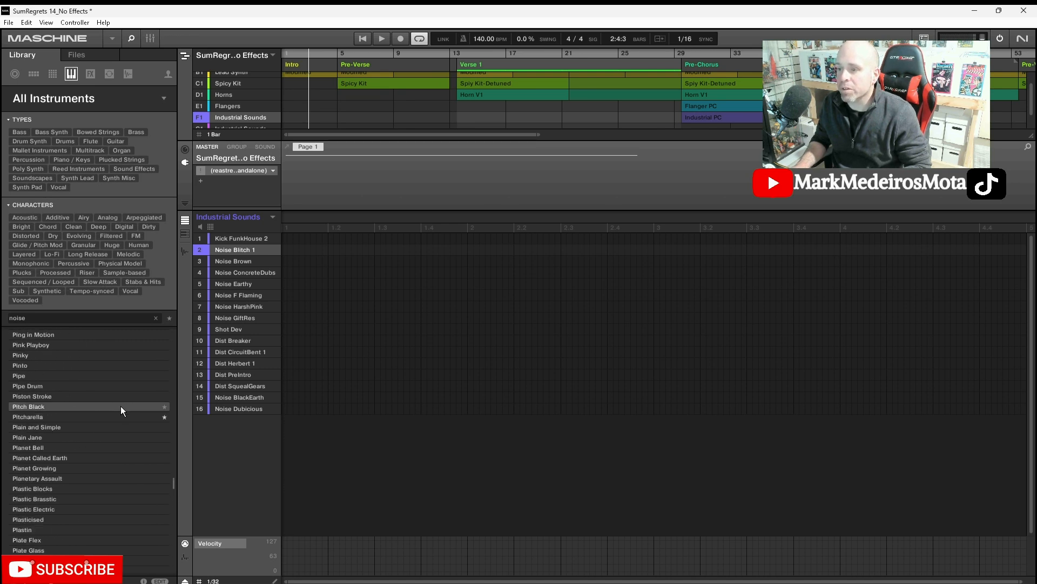
{"action": "scroll", "coordinate": [121, 406], "scroll_direction": "up", "scroll_amount": 15}
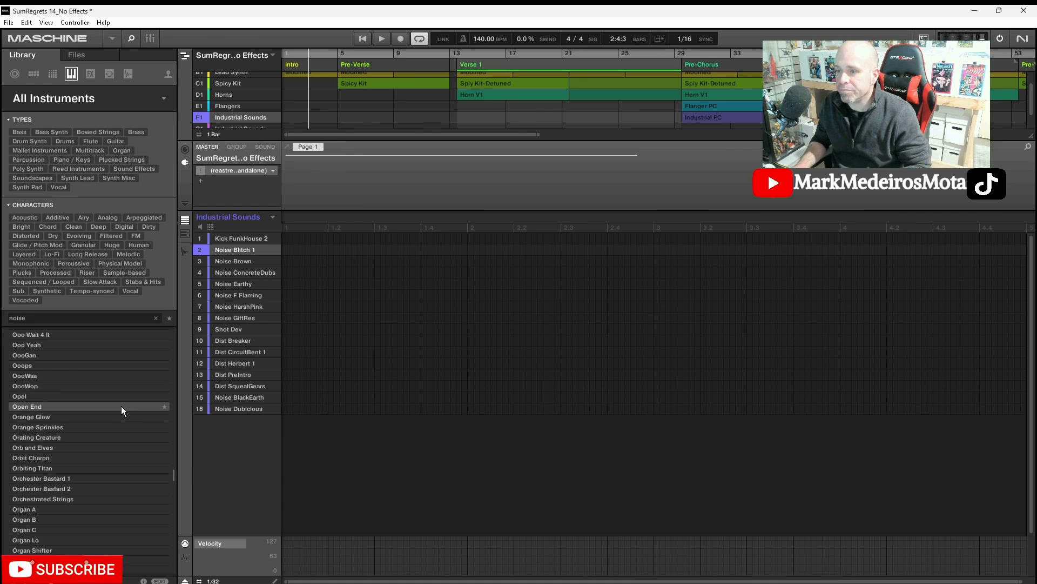
{"action": "scroll", "coordinate": [121, 407], "scroll_direction": "up", "scroll_amount": 15}
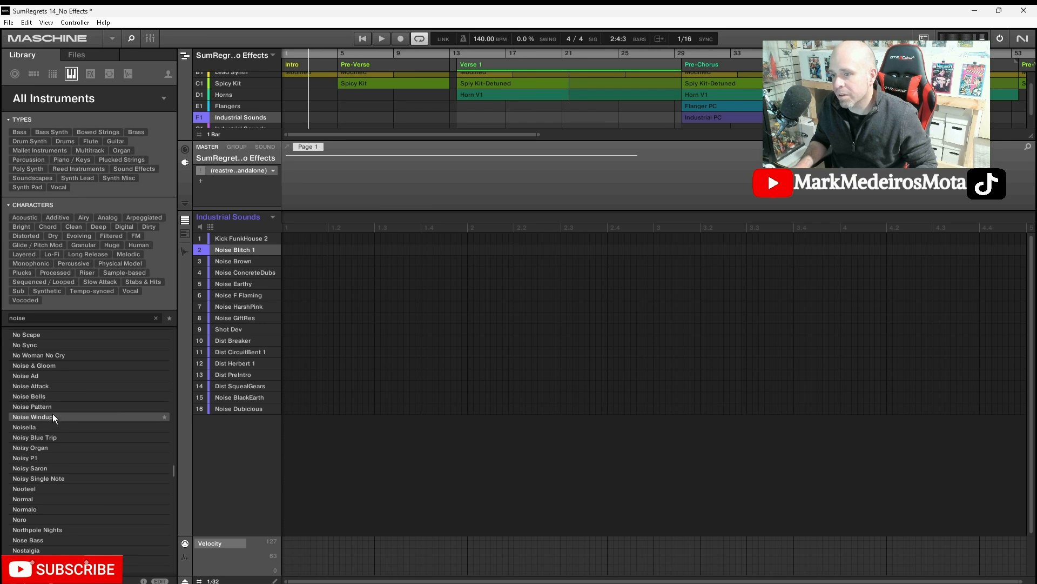
{"action": "scroll", "coordinate": [53, 491], "scroll_direction": "up", "scroll_amount": 4}
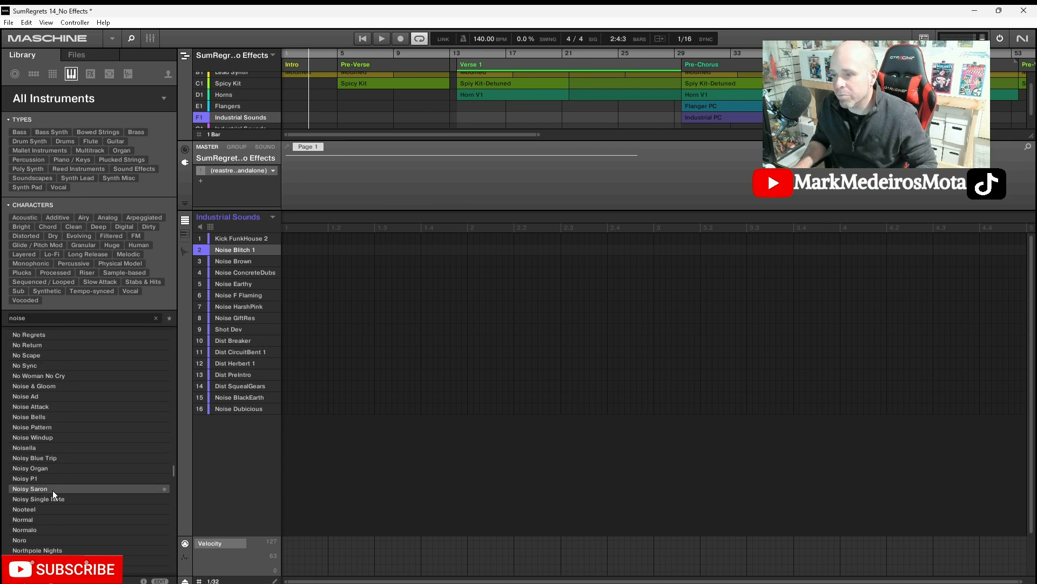
{"action": "scroll", "coordinate": [53, 490], "scroll_direction": "up", "scroll_amount": 1}
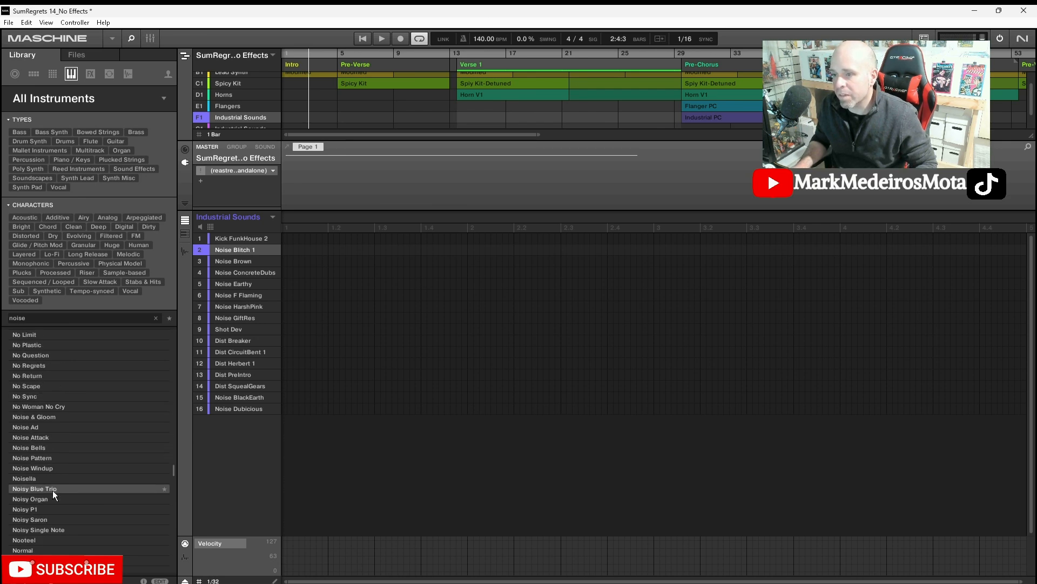
Filter the instruments to favorites only and review the resulting list
{"action": "left_click", "coordinate": [99, 365]}
{"action": "left_click", "coordinate": [168, 318]}
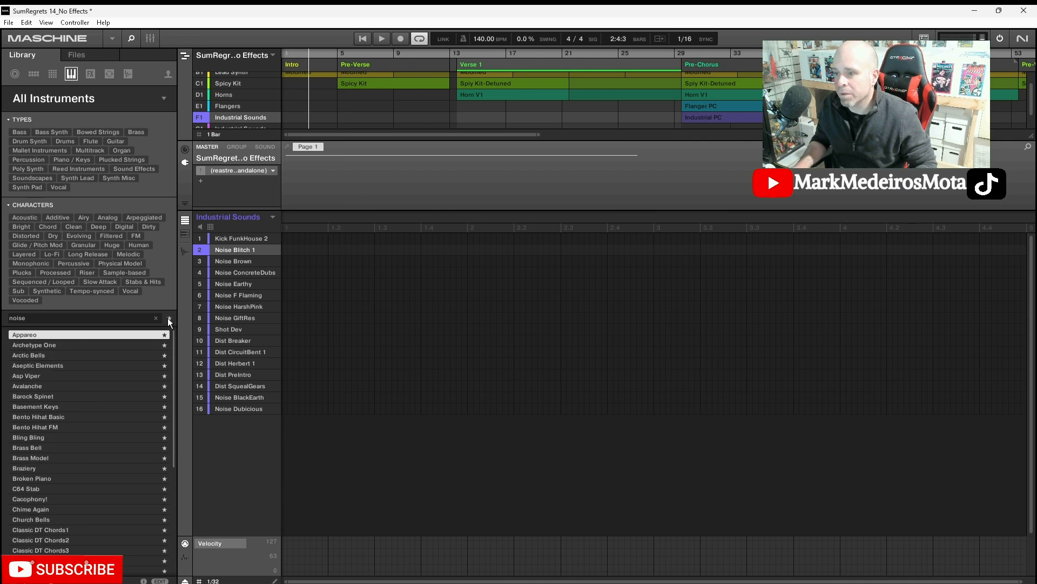
{"action": "scroll", "coordinate": [144, 433], "scroll_direction": "down", "scroll_amount": 6}
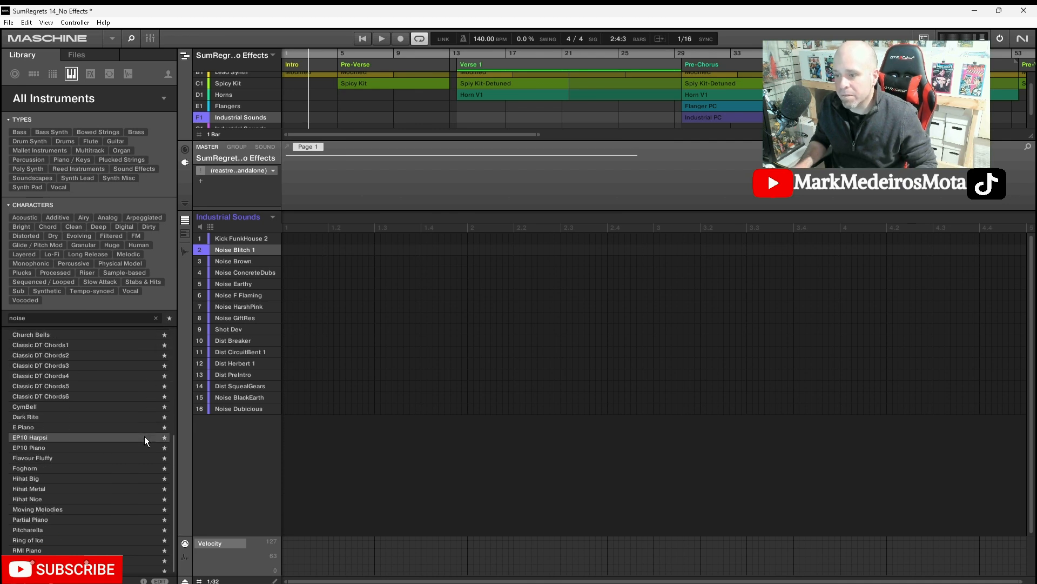
{"action": "scroll", "coordinate": [145, 436], "scroll_direction": "up", "scroll_amount": 6}
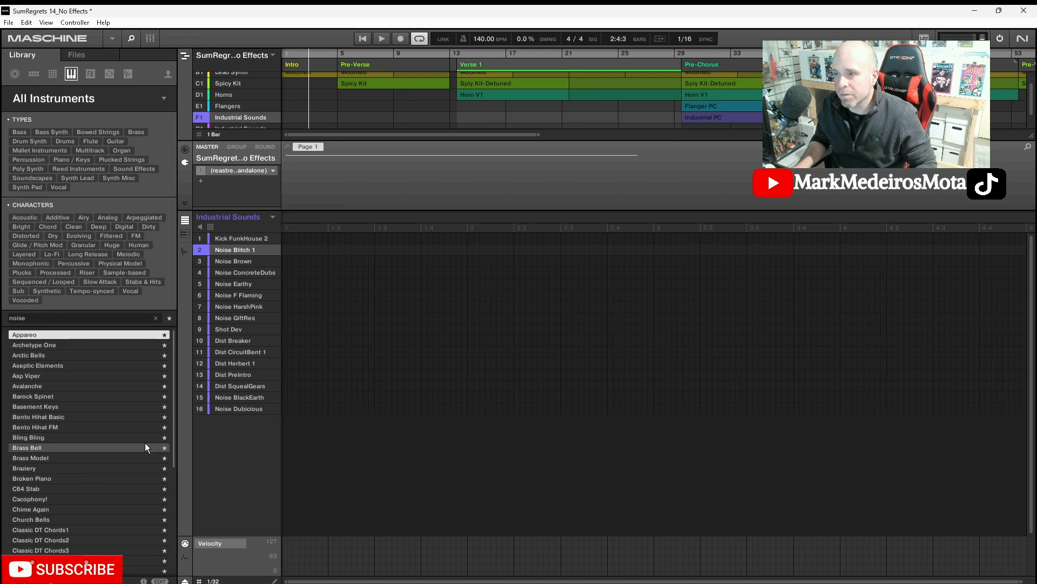
Clear the "noise" search in the library's effects and look through the full effects list
{"action": "left_click", "coordinate": [89, 73]}
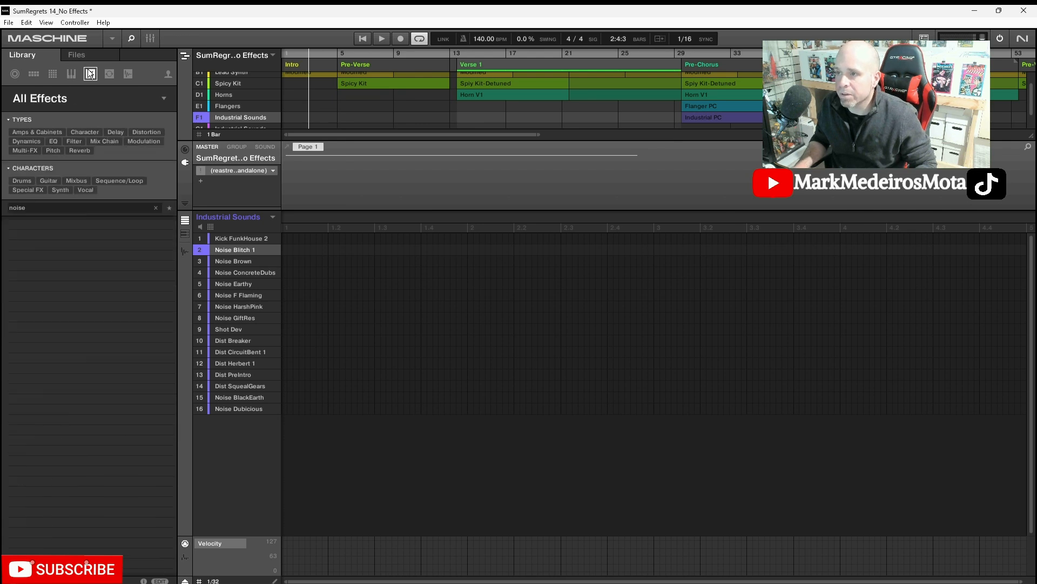
{"action": "left_click", "coordinate": [154, 207]}
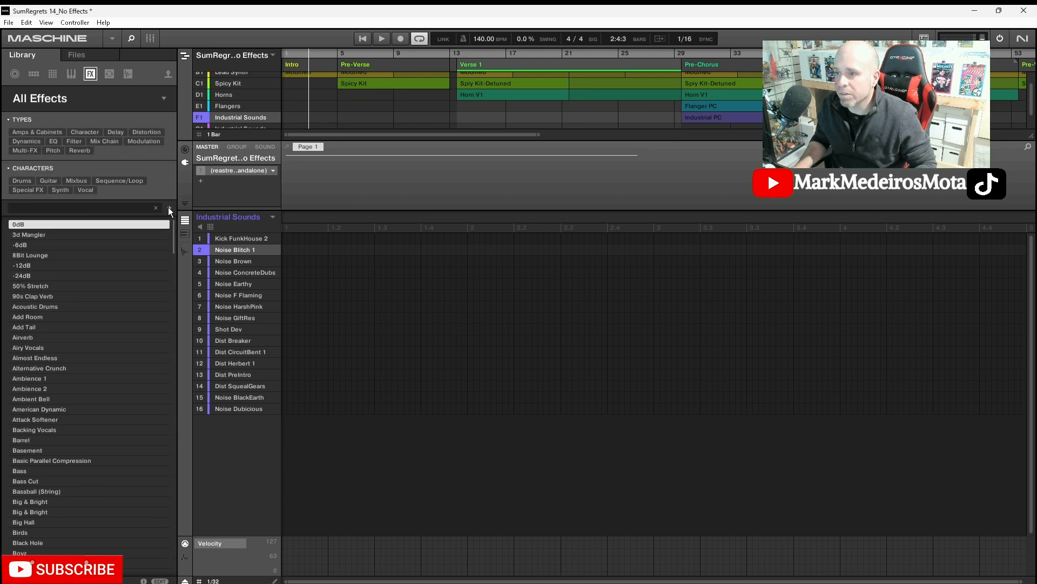
{"action": "scroll", "coordinate": [137, 324], "scroll_direction": "down", "scroll_amount": 15}
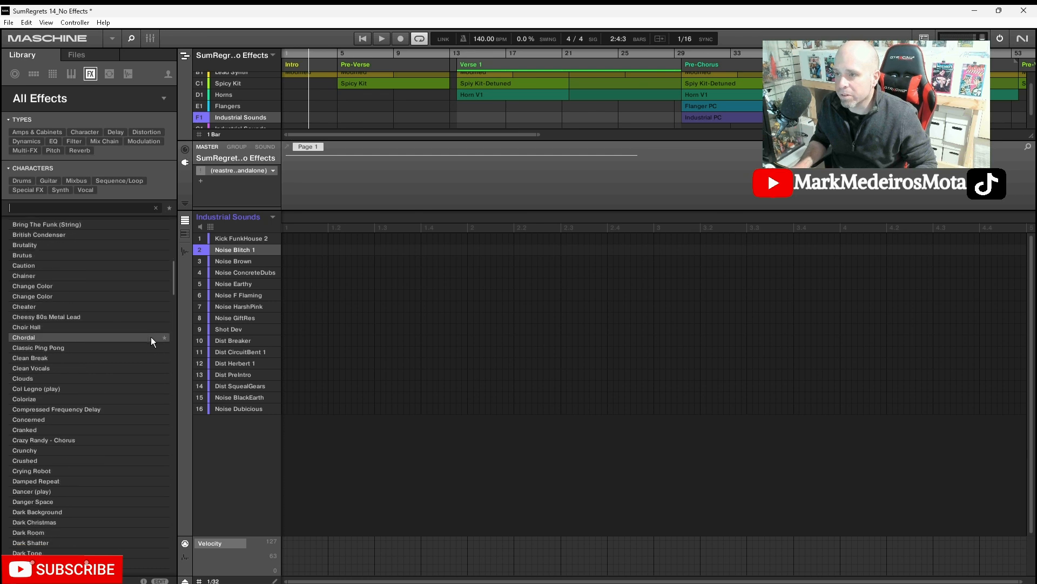
{"action": "scroll", "coordinate": [159, 343], "scroll_direction": "down", "scroll_amount": 12}
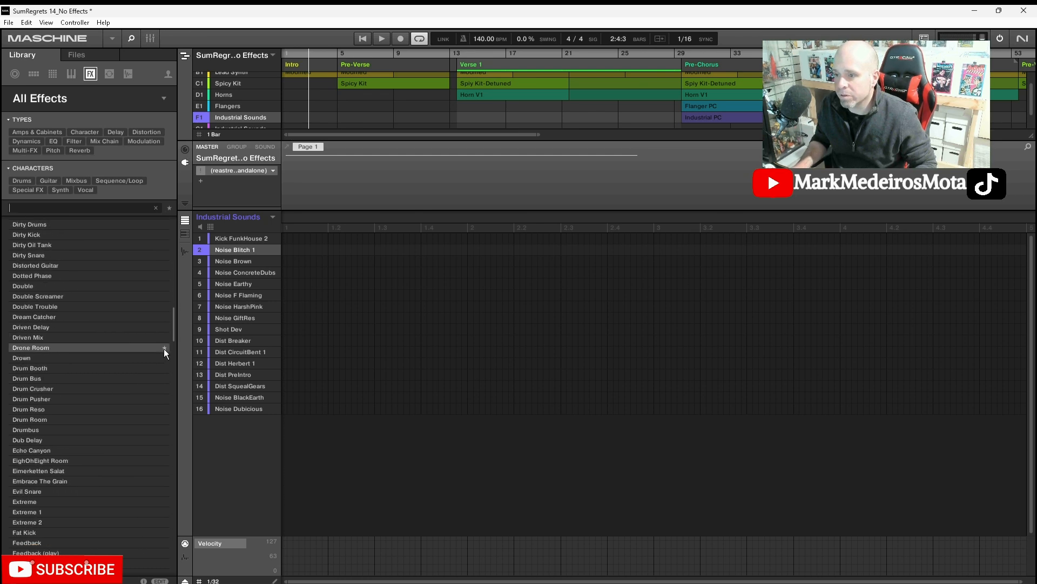
{"action": "scroll", "coordinate": [165, 348], "scroll_direction": "down", "scroll_amount": 15}
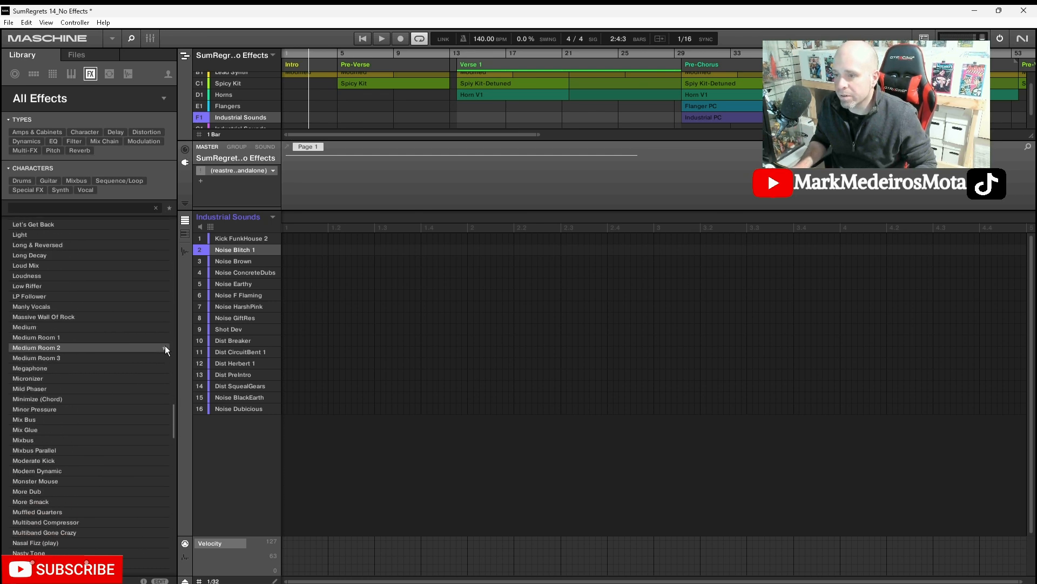
{"action": "scroll", "coordinate": [164, 349], "scroll_direction": "down", "scroll_amount": 5}
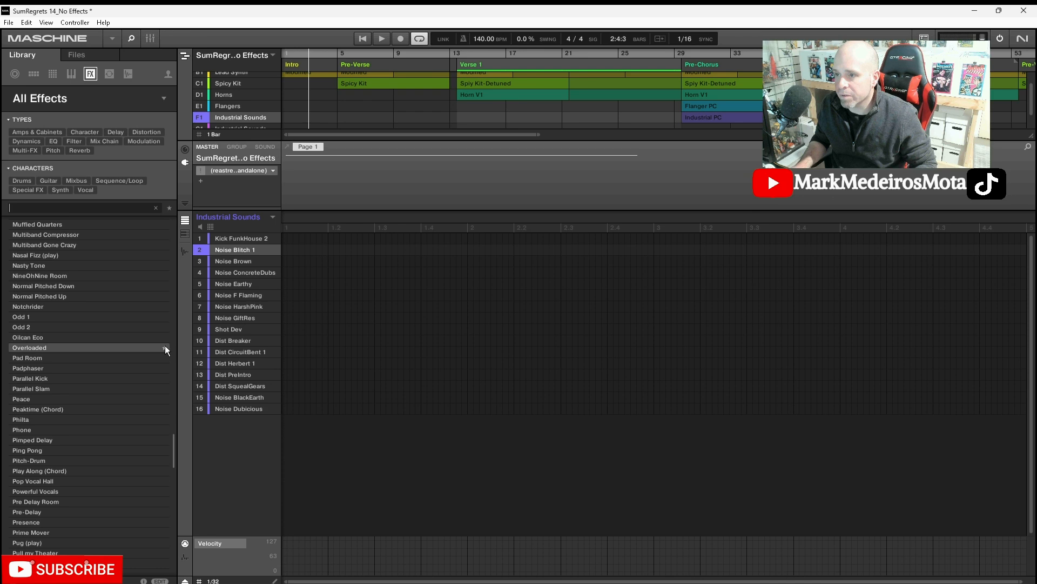
Switch the library to one-shots and look through the list for entries whose names begin with Noise
{"action": "left_click", "coordinate": [112, 75]}
{"action": "left_click", "coordinate": [128, 75]}
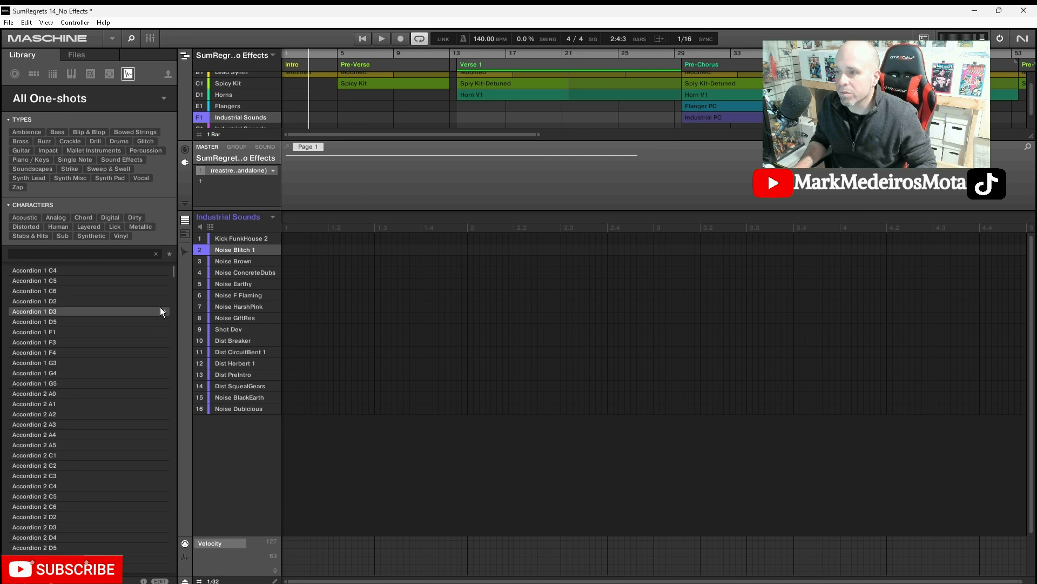
{"action": "scroll", "coordinate": [173, 269], "scroll_direction": "down", "scroll_amount": 5}
{"action": "left_click_drag", "start_coordinate": [173, 269], "coordinate": [181, 436]}
{"action": "scroll", "coordinate": [95, 391], "scroll_direction": "up", "scroll_amount": 4}
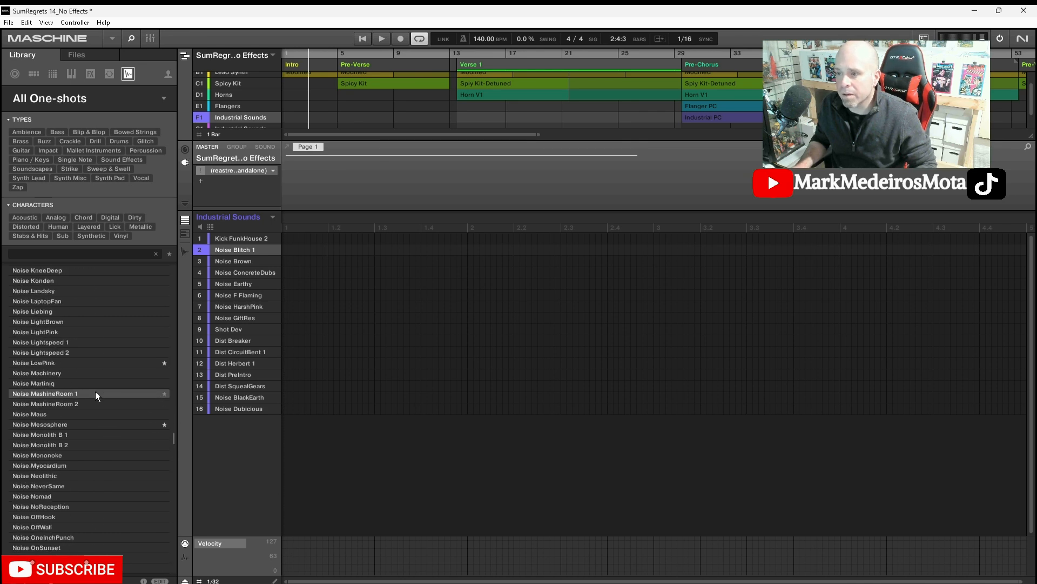
{"action": "scroll", "coordinate": [98, 391], "scroll_direction": "up", "scroll_amount": 8}
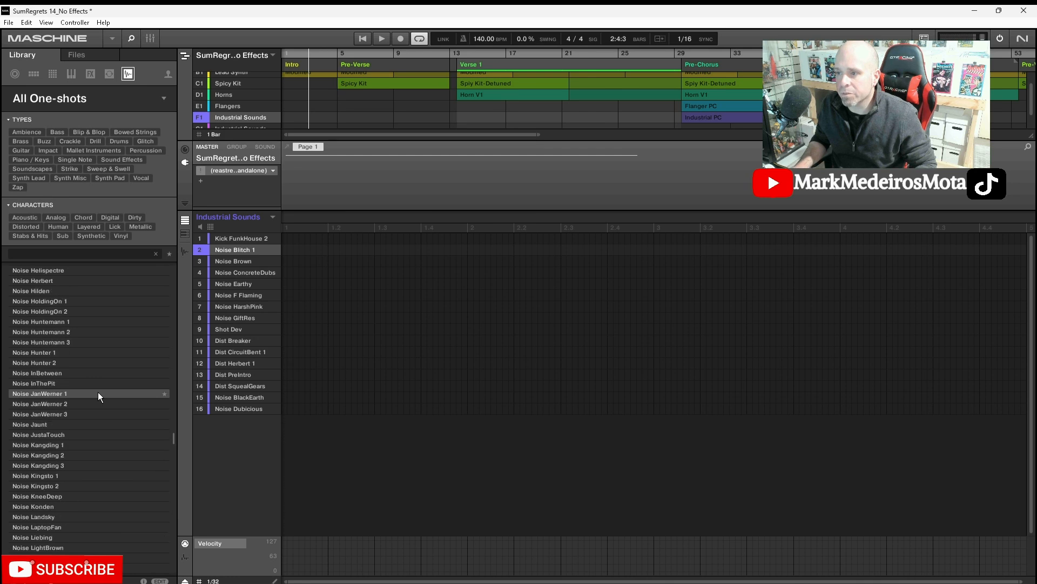
{"action": "scroll", "coordinate": [98, 392], "scroll_direction": "up", "scroll_amount": 9}
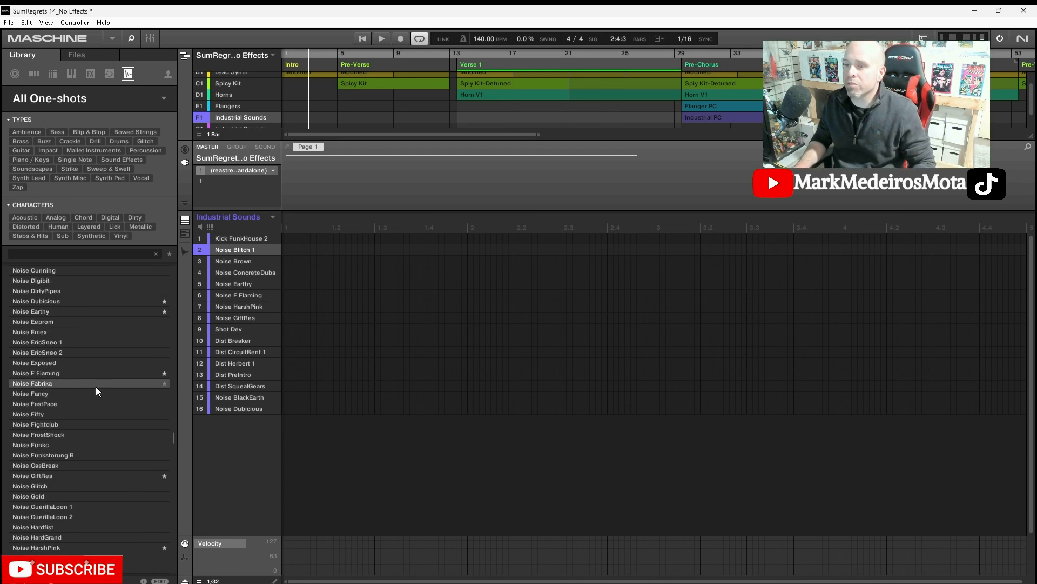
Search the one-shots for "noise" and clear the search text
{"action": "left_click", "coordinate": [129, 252]}
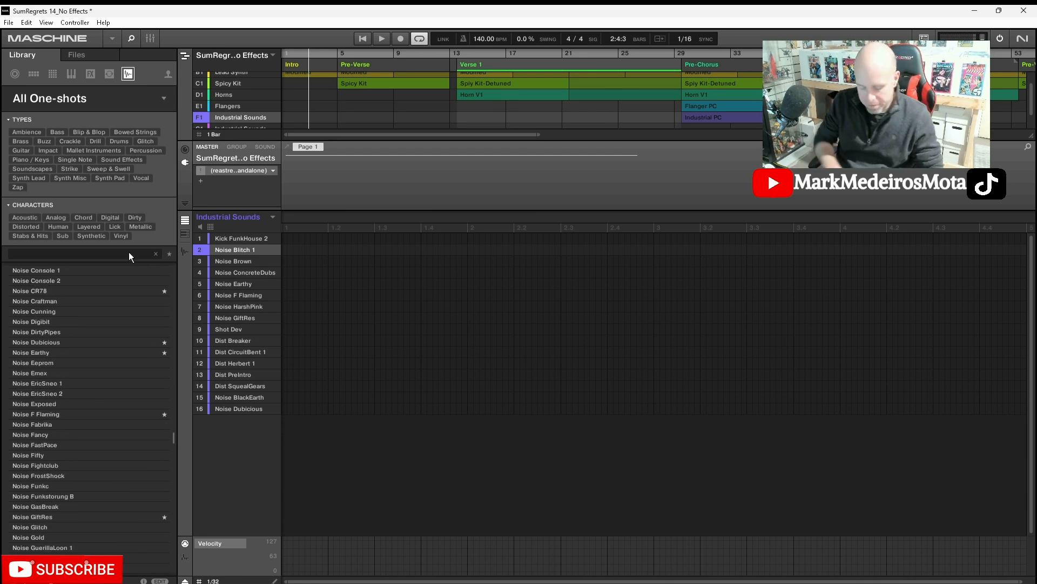
{"action": "type", "text": "Noise"}
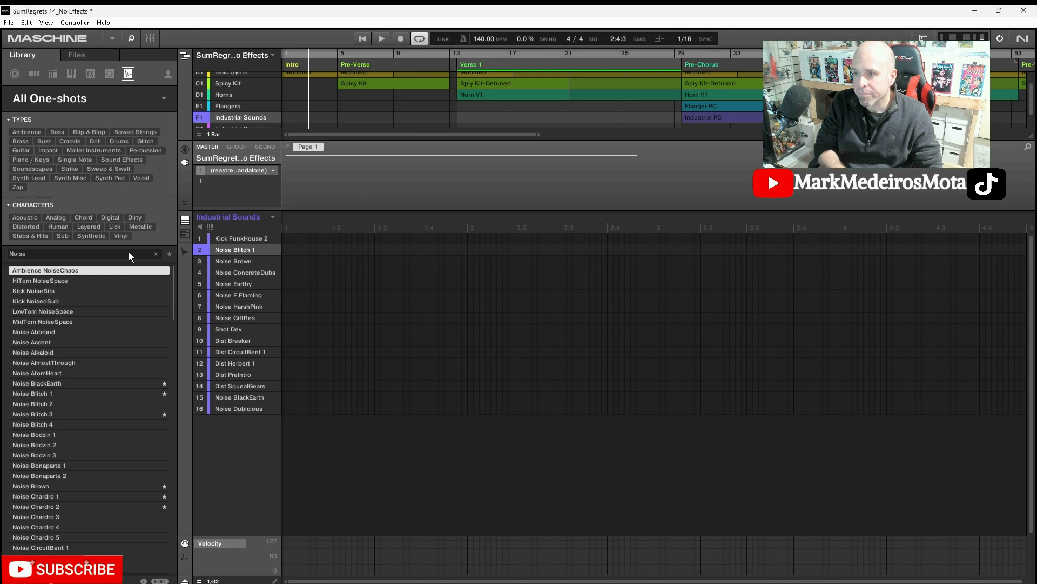
{"action": "key", "text": "BackSpace"}
{"action": "key", "text": "BackSpace"}
{"action": "key", "text": "BackSpace"}
{"action": "key", "text": "BackSpace"}
{"action": "key", "text": "BackSpace"}
{"action": "type", "text": "noise"}
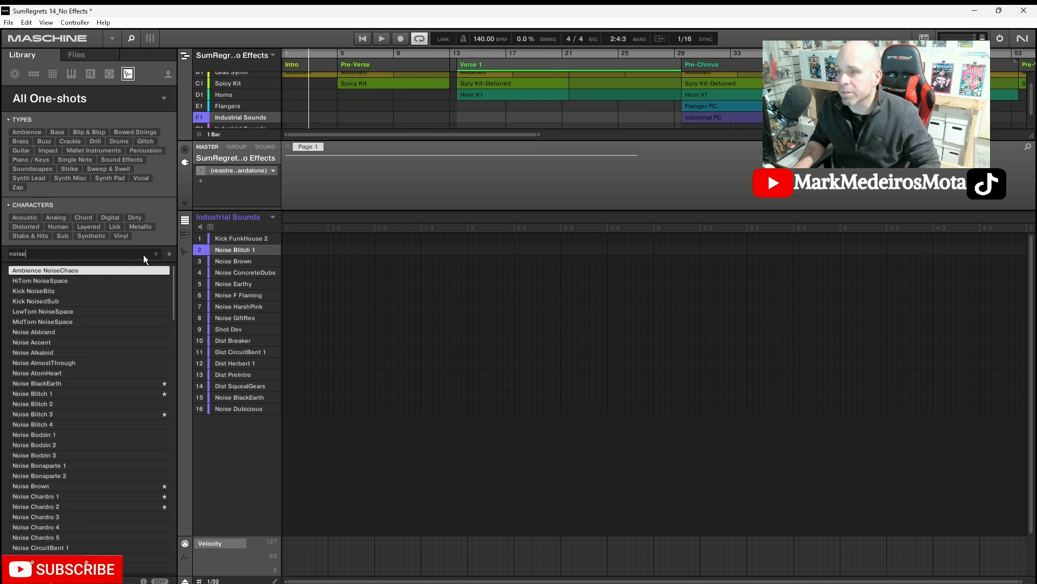
{"action": "left_click", "coordinate": [155, 253]}
Search the library's one-shots for "noise" and limit the results to favorites
{"action": "left_click", "coordinate": [111, 74]}
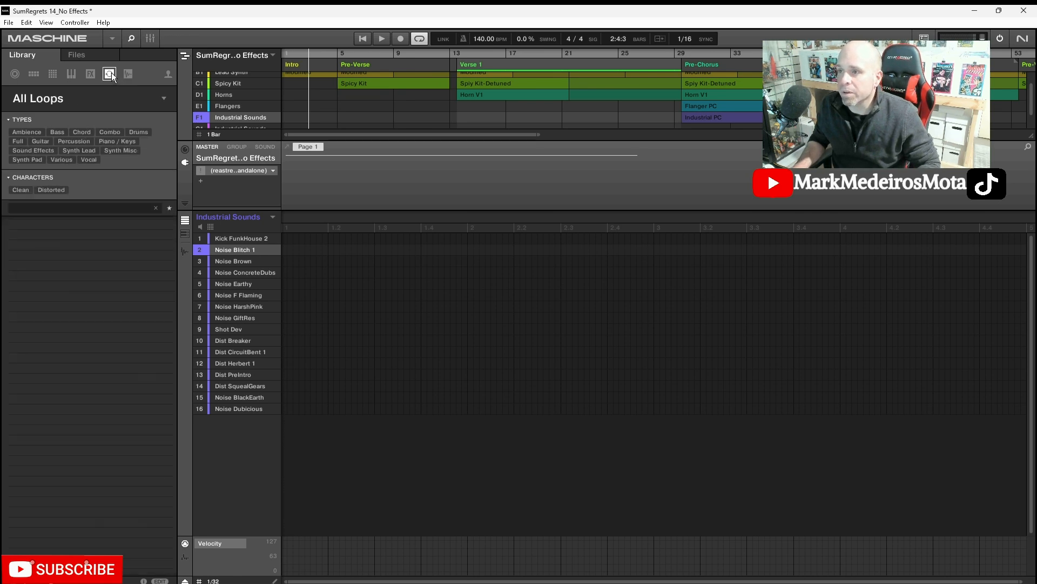
{"action": "left_click", "coordinate": [128, 72]}
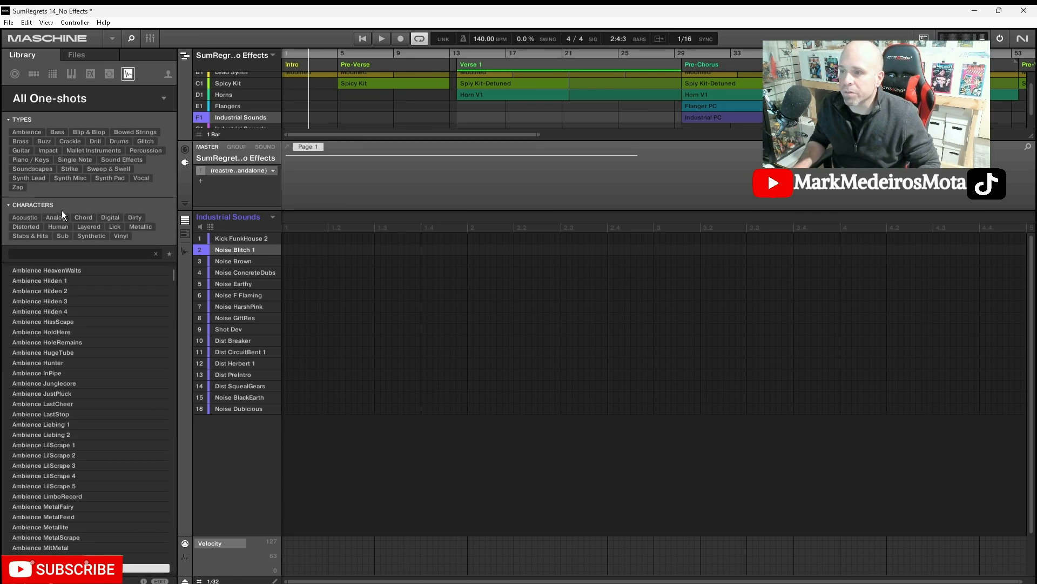
{"action": "left_click", "coordinate": [47, 252]}
{"action": "type", "text": "noise"}
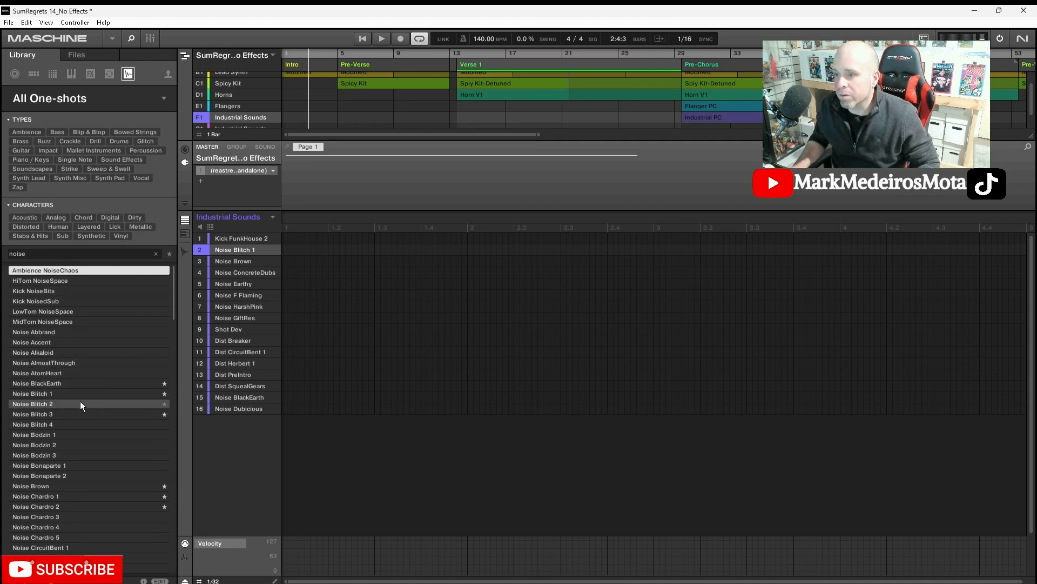
{"action": "left_click", "coordinate": [169, 252]}
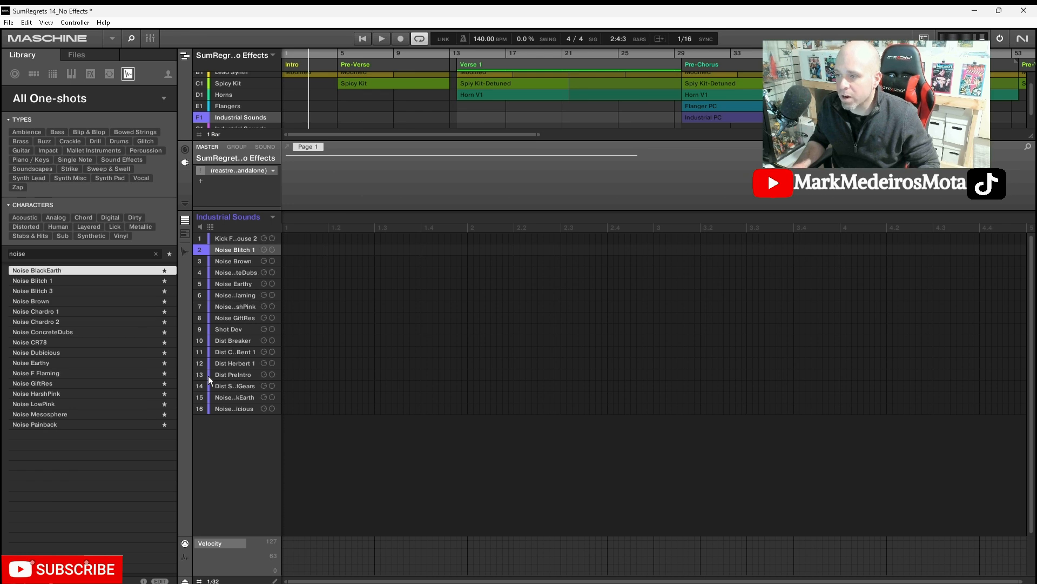
Preview the favorite one-shots Noise Blitch 1, Noise Brown, Noise Chardro 1, Noise Chardro 2 and Noise ConcreteDubs
{"action": "left_click", "coordinate": [54, 280]}
{"action": "left_click", "coordinate": [56, 297]}
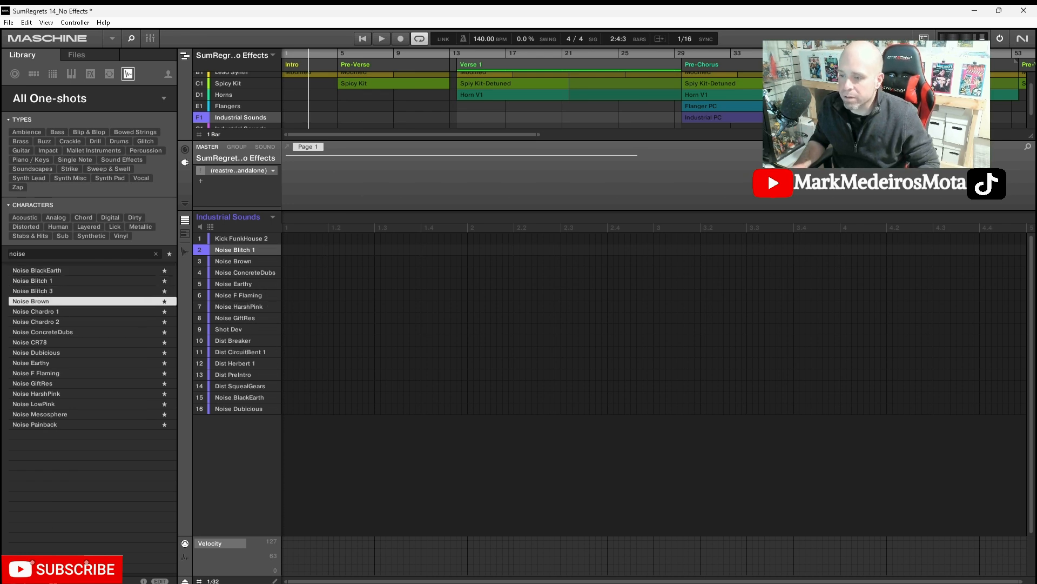
{"action": "left_click", "coordinate": [66, 311]}
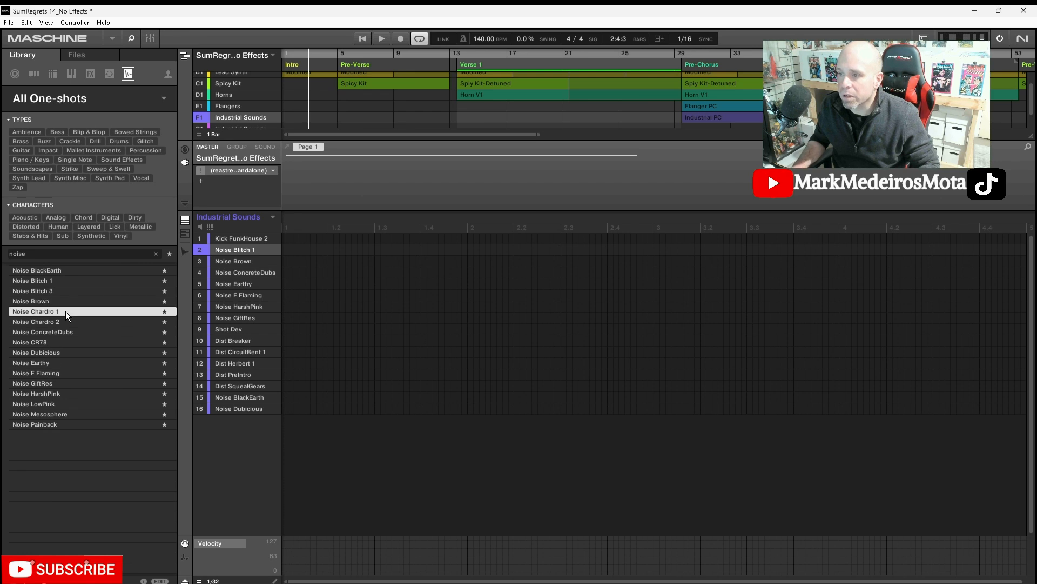
{"action": "left_click", "coordinate": [68, 322]}
{"action": "left_click", "coordinate": [70, 331]}
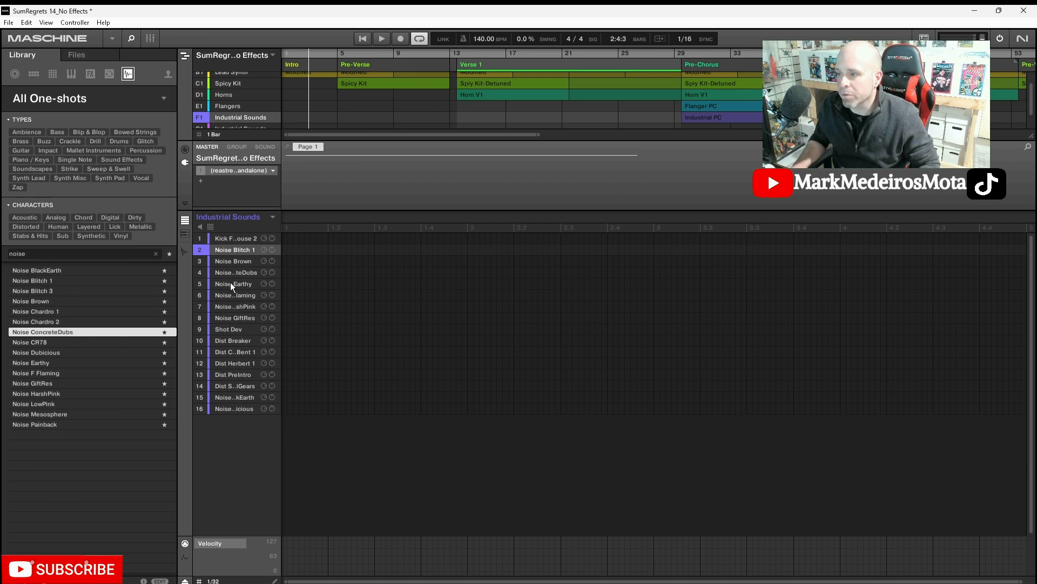
Compare the sound slots of the two Industrial Sounds groups, F1 and G1
{"action": "scroll", "coordinate": [248, 113], "scroll_direction": "down", "scroll_amount": 2}
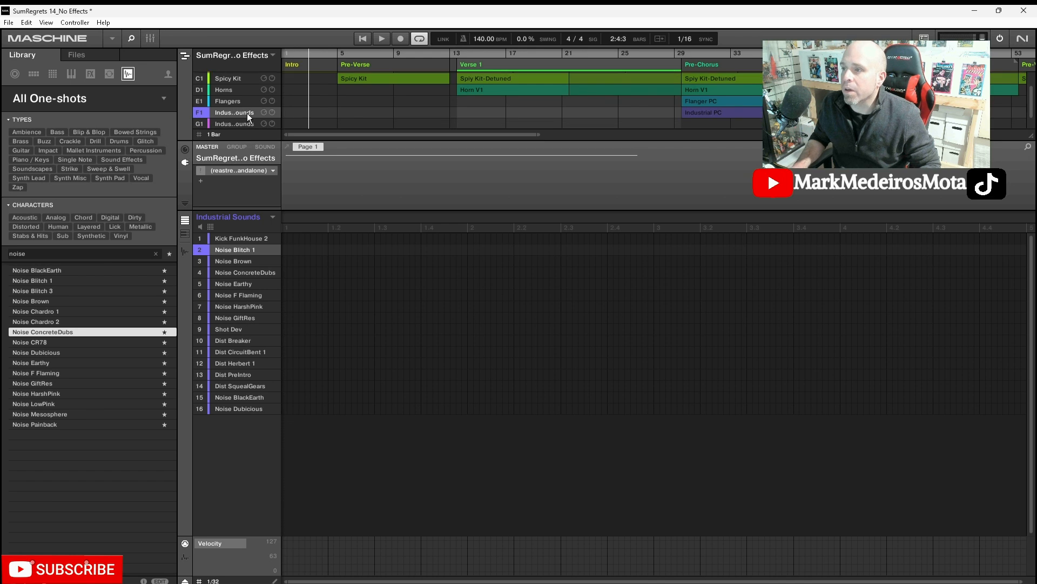
{"action": "scroll", "coordinate": [226, 119], "scroll_direction": "down", "scroll_amount": 1}
{"action": "left_click", "coordinate": [229, 114]}
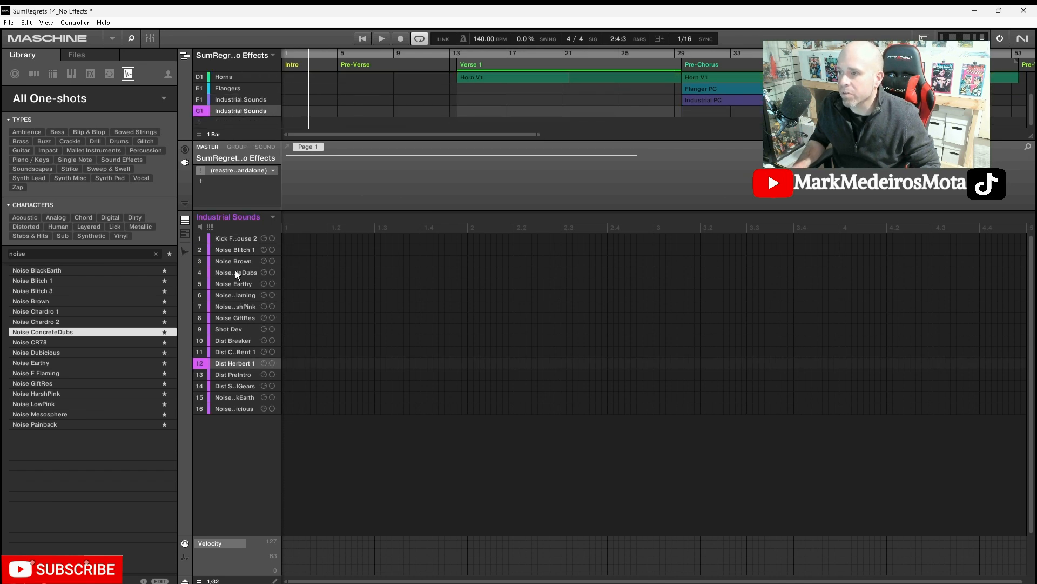
{"action": "left_click", "coordinate": [236, 100]}
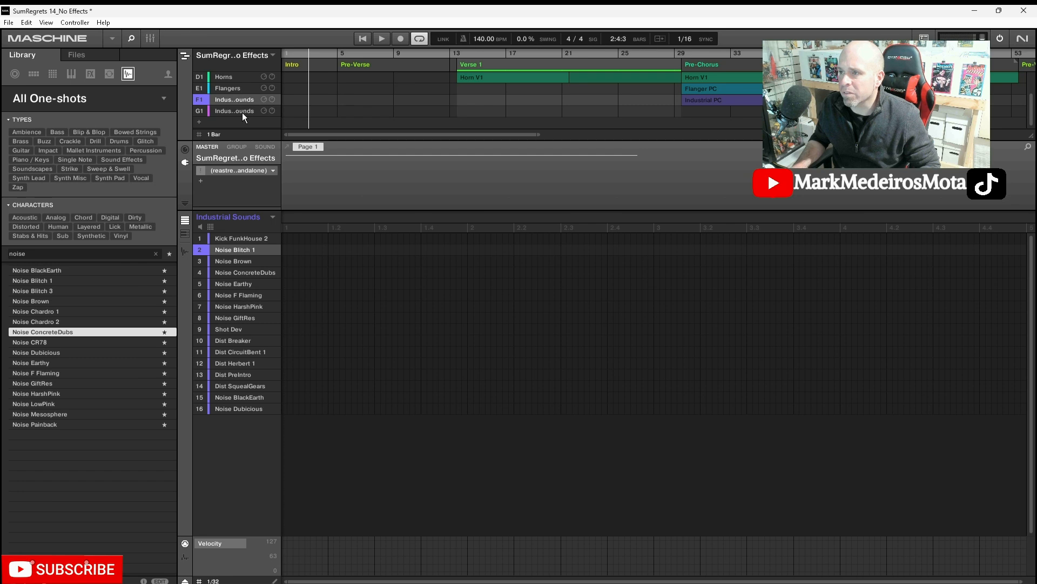
{"action": "left_click", "coordinate": [242, 113]}
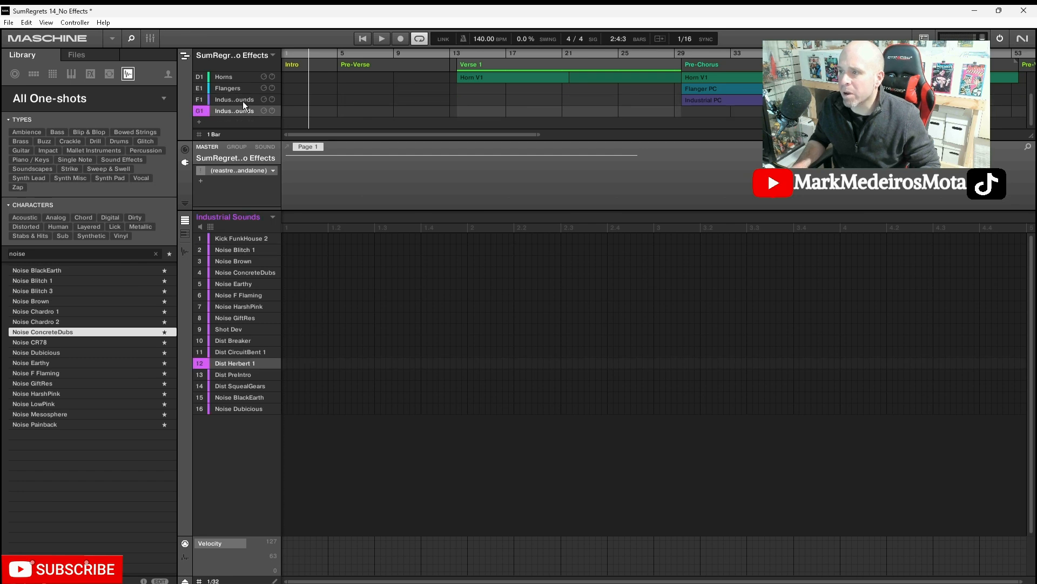
{"action": "left_click", "coordinate": [242, 101]}
{"action": "left_click", "coordinate": [244, 109]}
Enlarge the song arrangement until groups A1 to G1 all fit, and check where group G1's patterns play
{"action": "left_click_drag", "start_coordinate": [344, 134], "coordinate": [651, 134]}
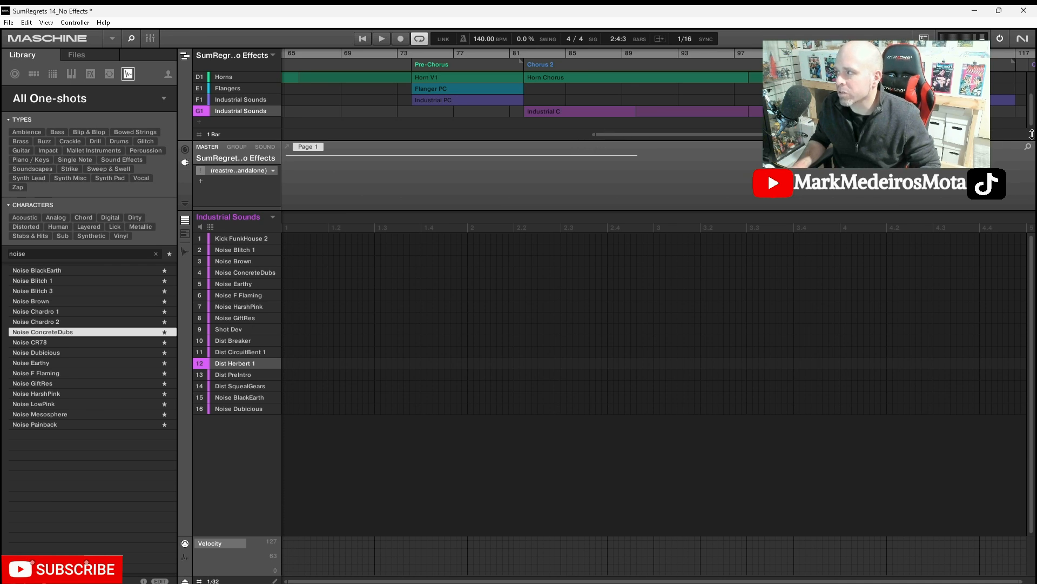
{"action": "left_click_drag", "start_coordinate": [1032, 136], "coordinate": [1032, 237]}
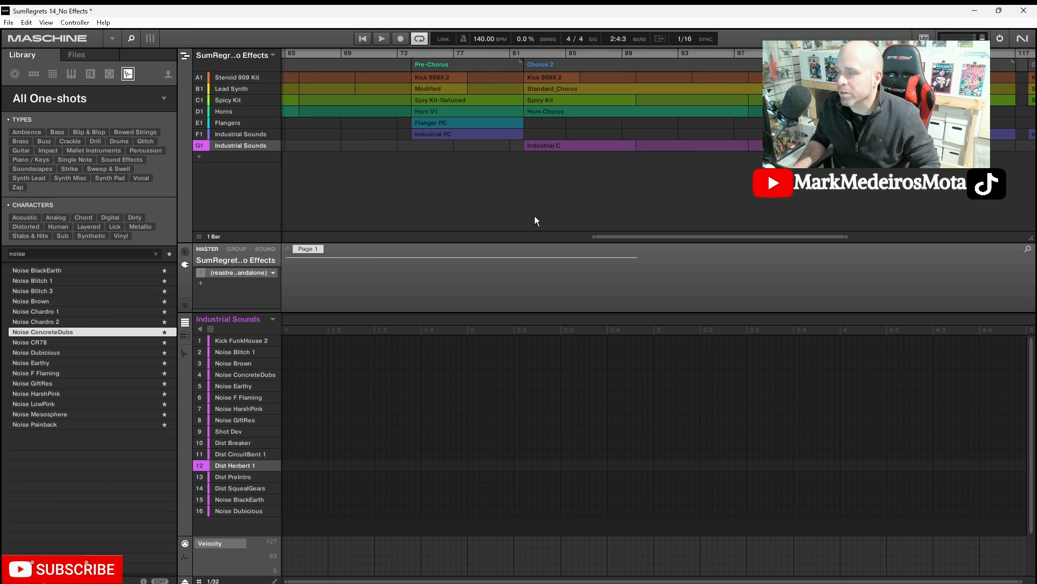
{"action": "left_click_drag", "start_coordinate": [616, 237], "coordinate": [313, 237]}
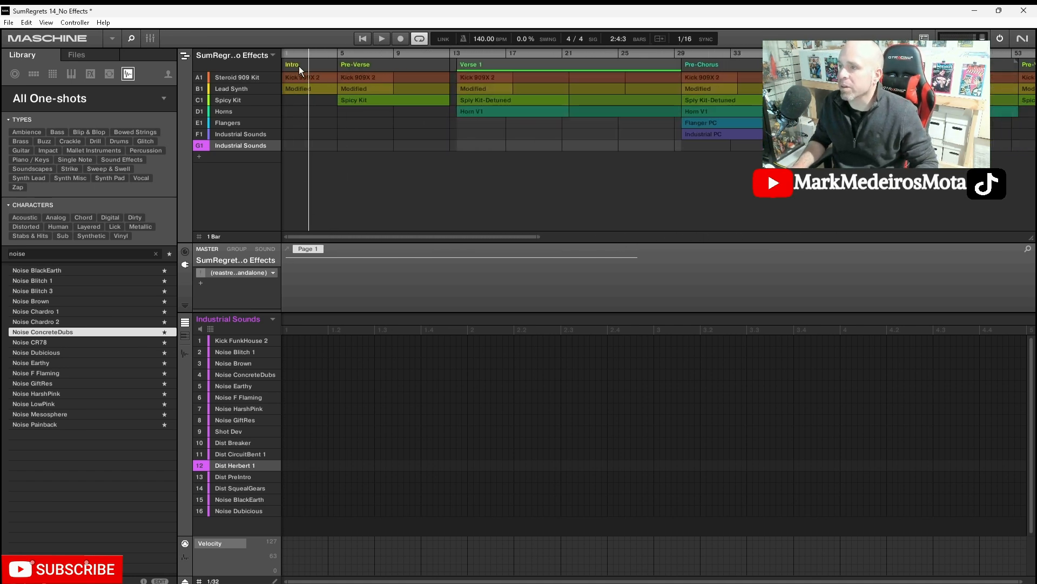
Add the Horn Chorus and Flanger PC patterns to the Intro scene and show the result in the song arrangement
{"action": "right_click", "coordinate": [353, 62]}
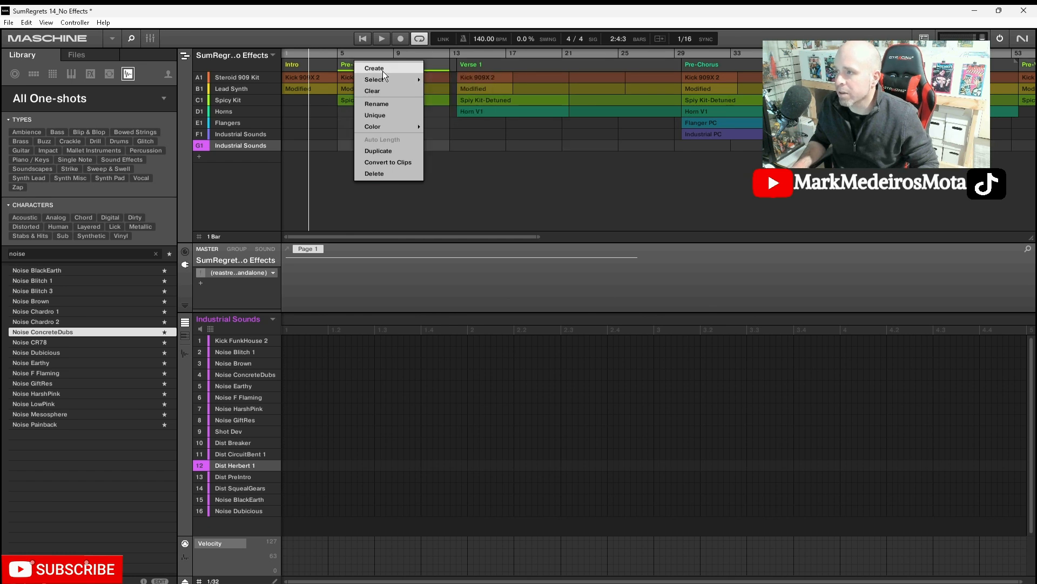
{"action": "mouse_move", "coordinate": [389, 77]}
{"action": "left_click", "coordinate": [183, 55]}
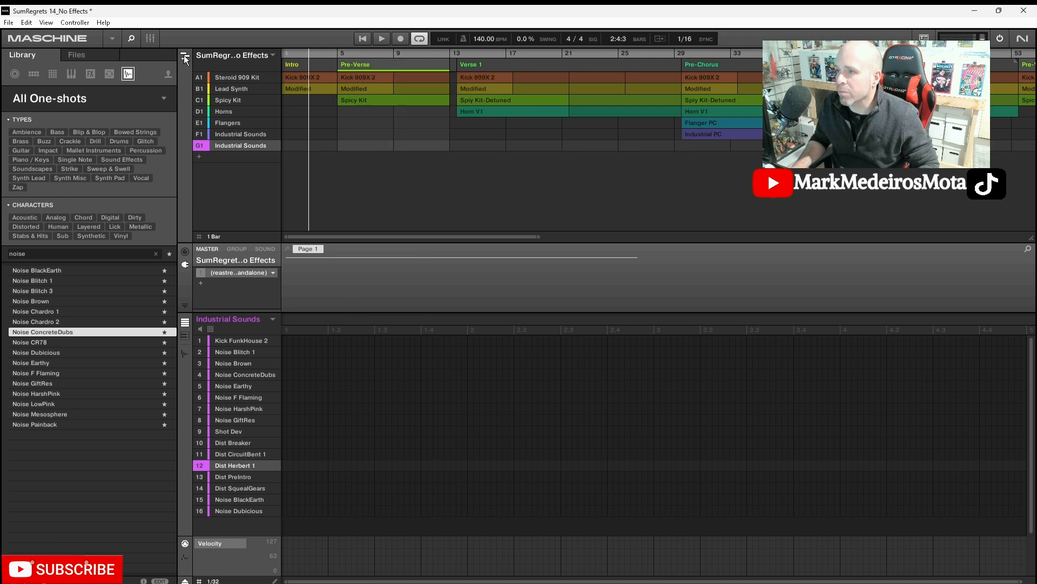
{"action": "left_click", "coordinate": [184, 54]}
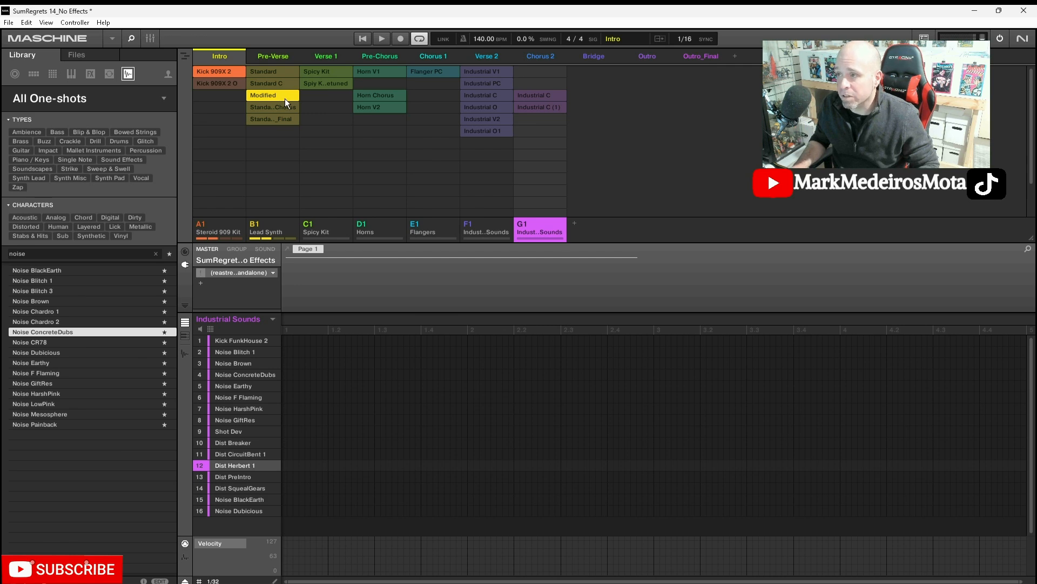
{"action": "left_click", "coordinate": [387, 97]}
{"action": "left_click", "coordinate": [442, 71]}
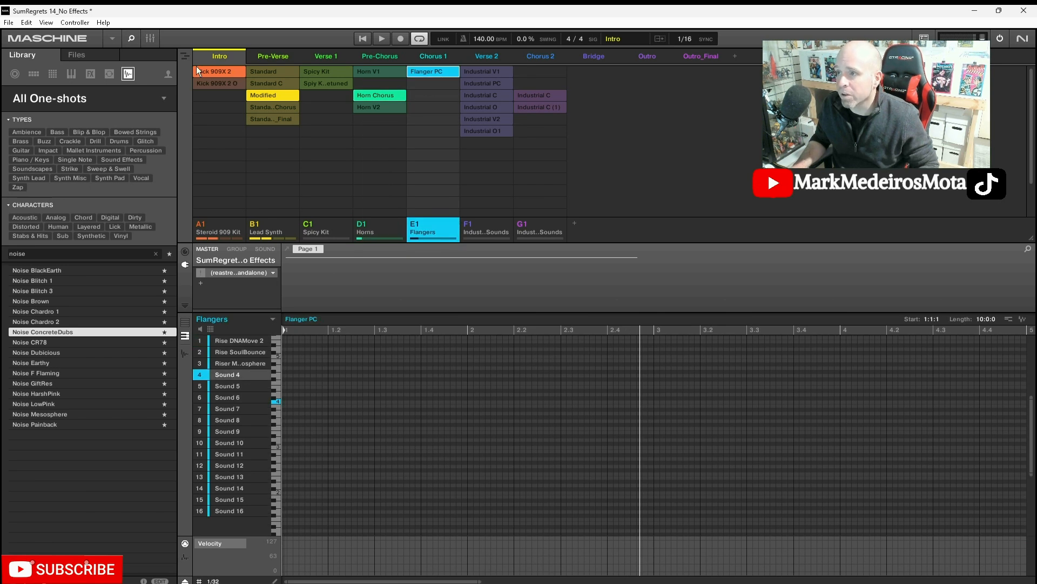
{"action": "left_click", "coordinate": [185, 56]}
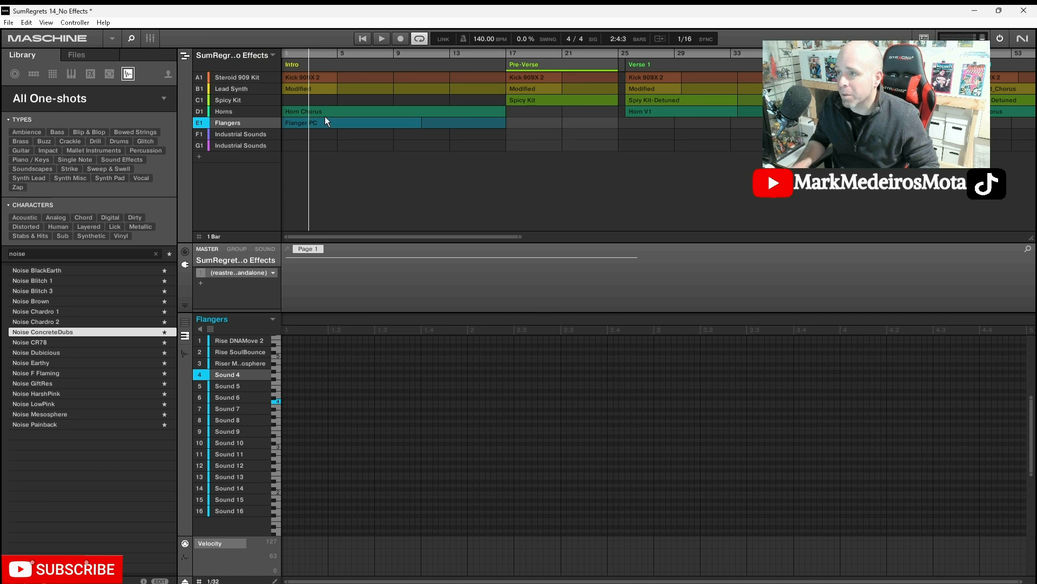
Remove the Flanger PC and Horn Chorus patterns from the Intro scene and return to the song arrangement
{"action": "left_click", "coordinate": [184, 55]}
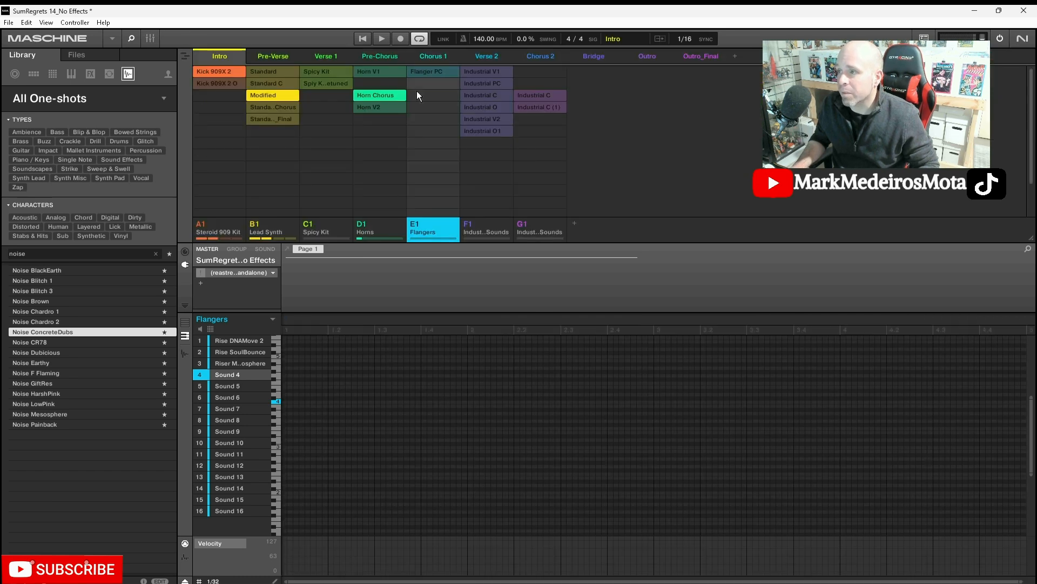
{"action": "left_click", "coordinate": [384, 96]}
{"action": "left_click", "coordinate": [184, 55]}
{"action": "left_click", "coordinate": [184, 56]}
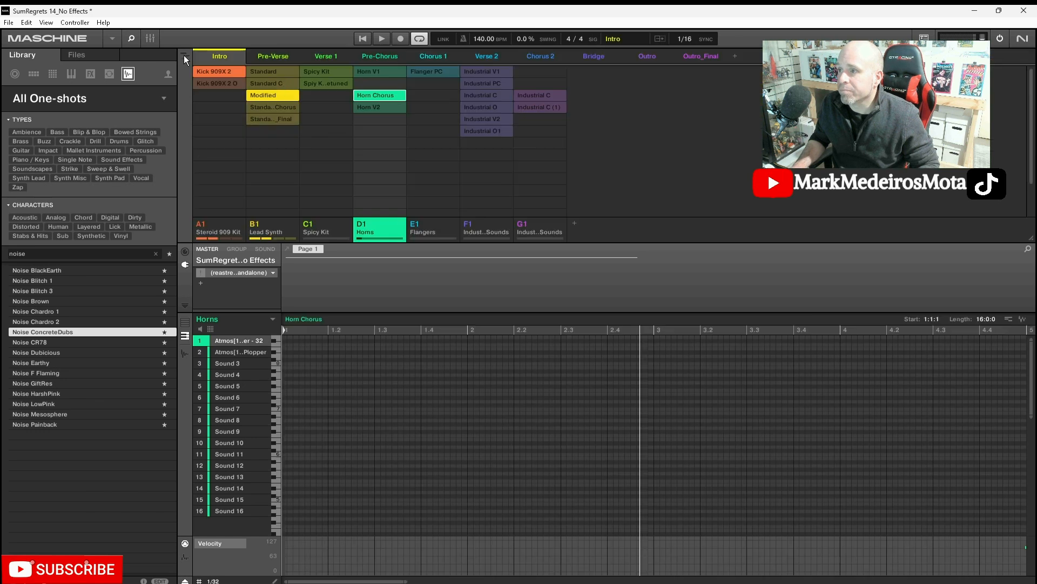
{"action": "left_click", "coordinate": [367, 95]}
{"action": "left_click", "coordinate": [180, 53]}
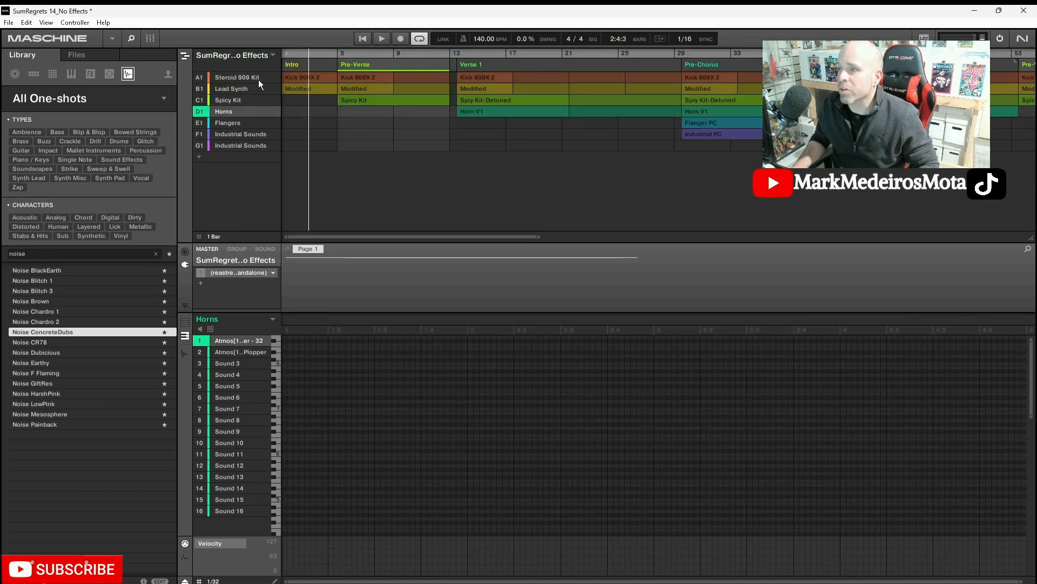
Select the Steroid 909 Kit group and mute all the other groups, B1 through G1
{"action": "left_click", "coordinate": [224, 79]}
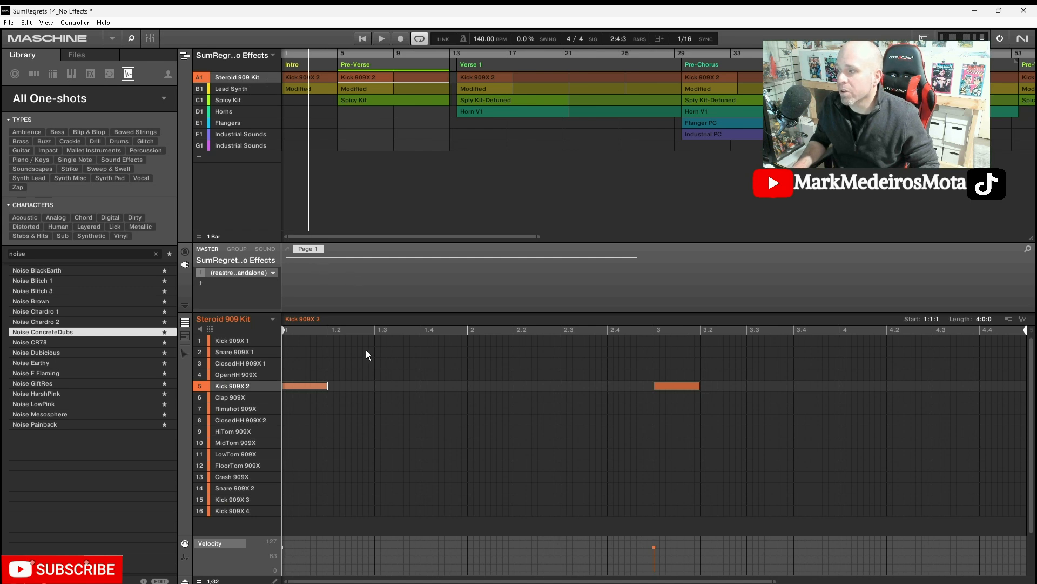
{"action": "left_click", "coordinate": [198, 90]}
{"action": "left_click", "coordinate": [198, 100]}
{"action": "left_click", "coordinate": [199, 111]}
{"action": "left_click", "coordinate": [199, 122]}
{"action": "left_click", "coordinate": [199, 134]}
{"action": "left_click", "coordinate": [200, 145]}
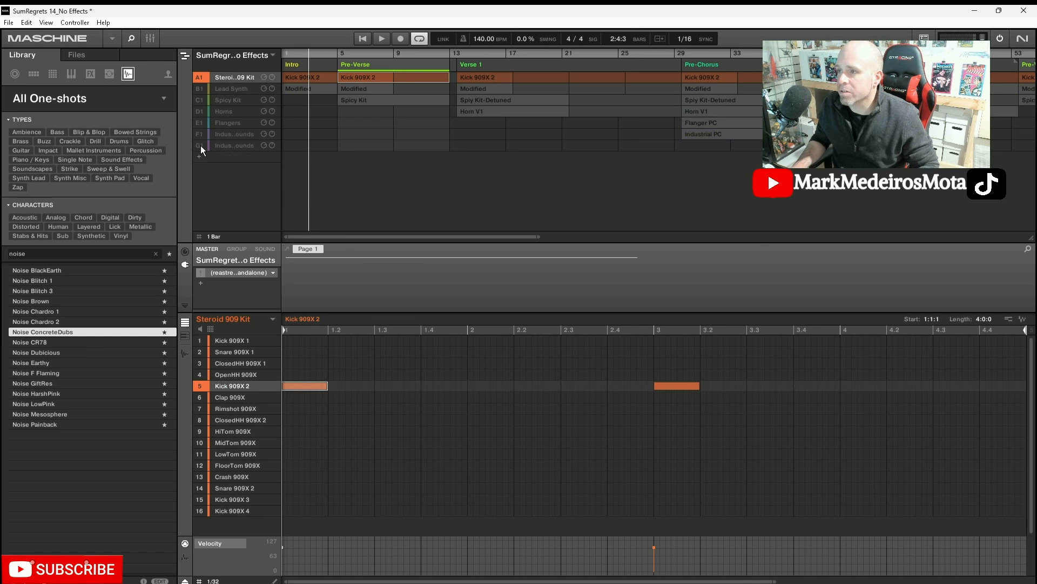
Play the song and examine the Kick 909X 2 pattern in the Intro and Pre-Verse sections
{"action": "left_click", "coordinate": [378, 38]}
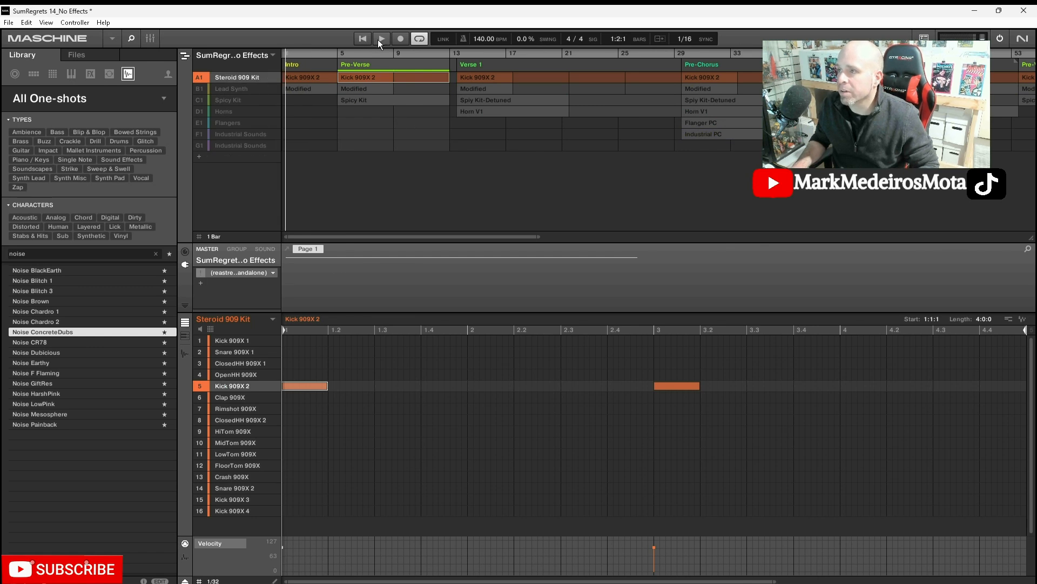
{"action": "left_click", "coordinate": [303, 77]}
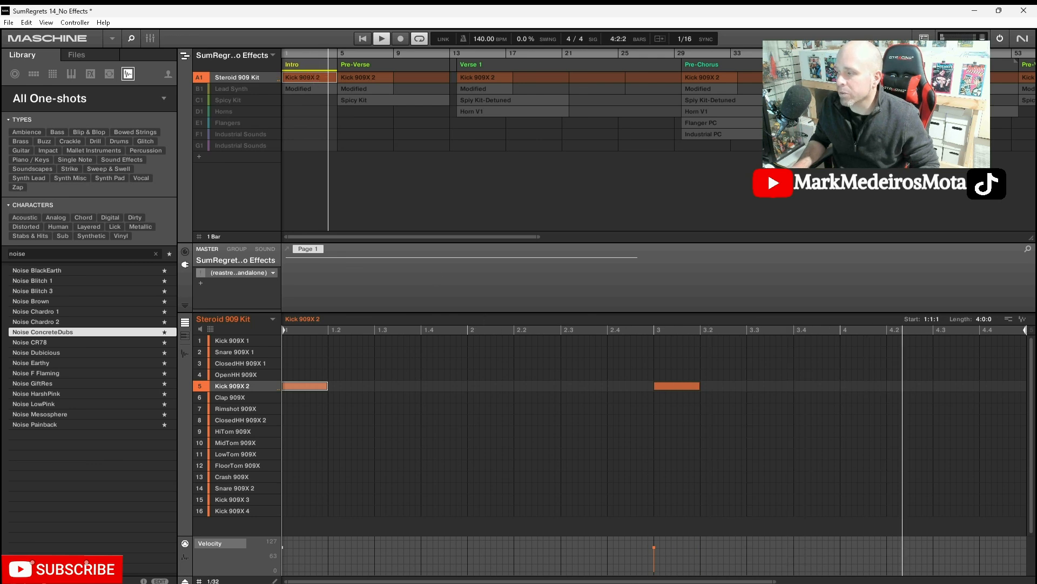
{"action": "left_click_drag", "start_coordinate": [631, 581], "coordinate": [784, 582]}
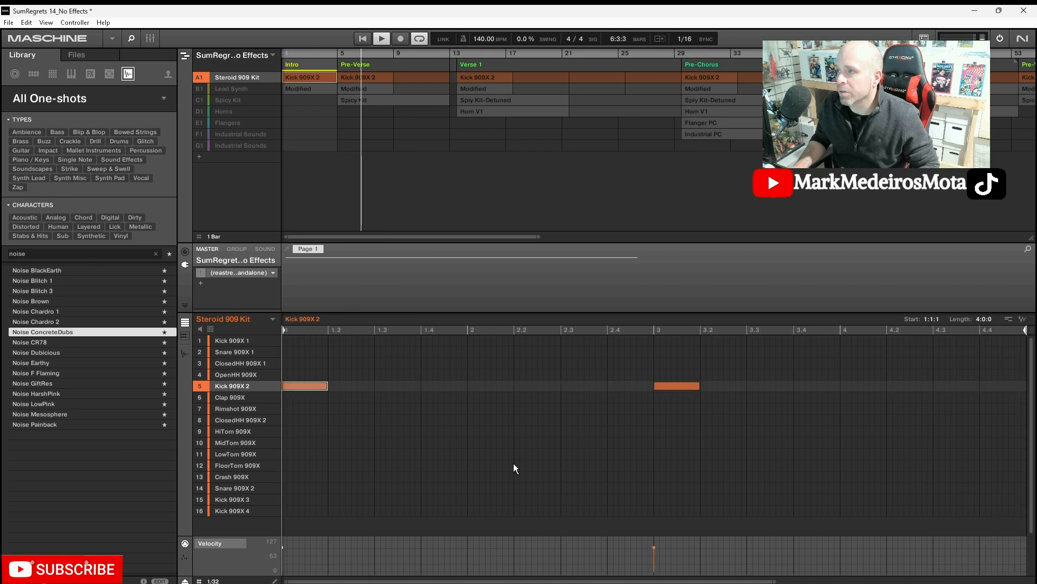
{"action": "left_click", "coordinate": [347, 80]}
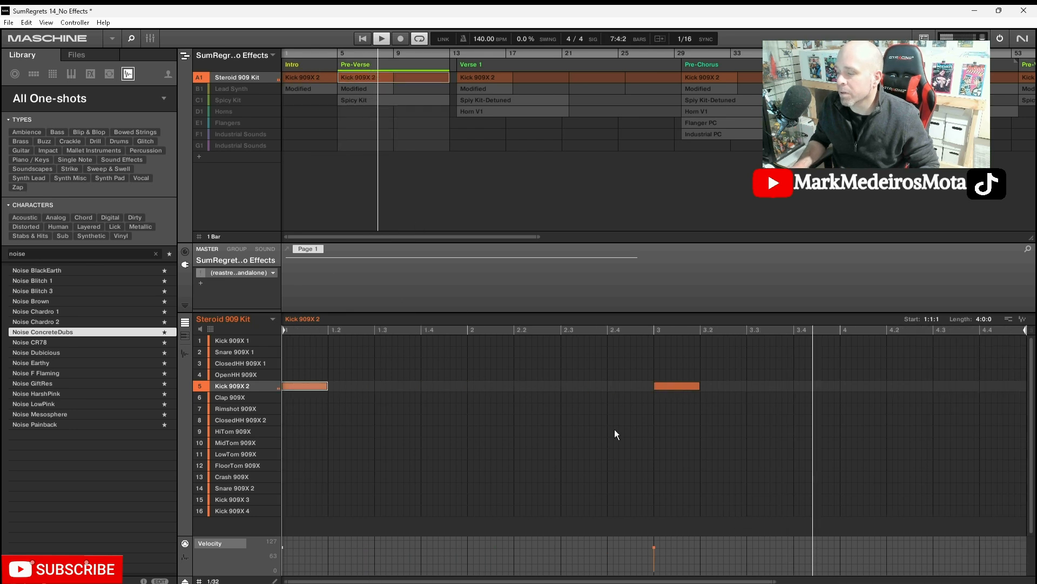
Open the Kick 909X 2 pattern of Verse 1 while the song plays, and stop playback with the Steroid 909 Kit selected
{"action": "mouse_move", "coordinate": [679, 581]}
{"action": "left_mouse_down"}
{"action": "mouse_move", "coordinate": [803, 581]}
{"action": "mouse_move", "coordinate": [678, 580]}
{"action": "left_mouse_up"}
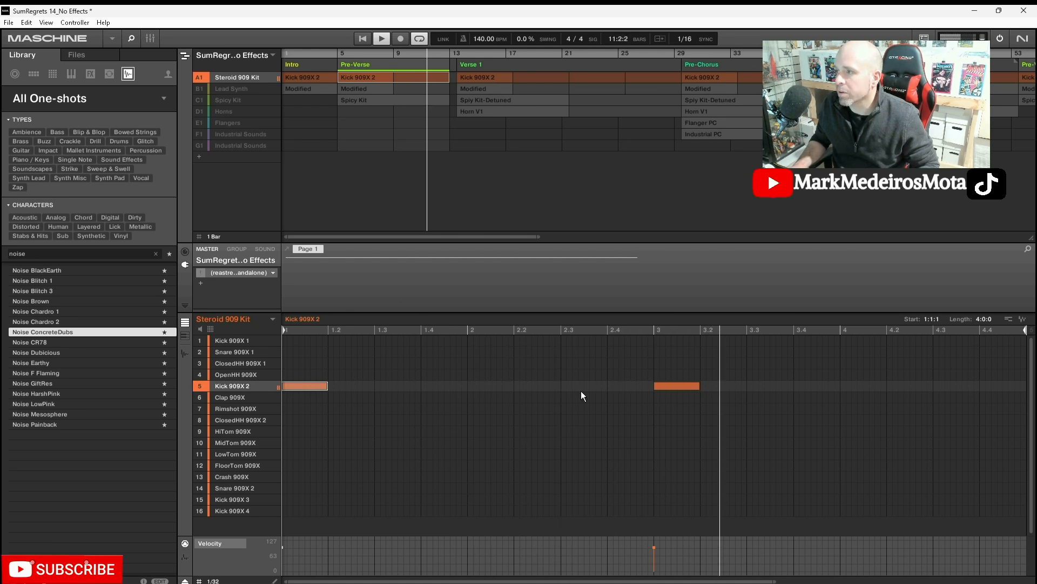
{"action": "left_click", "coordinate": [488, 75]}
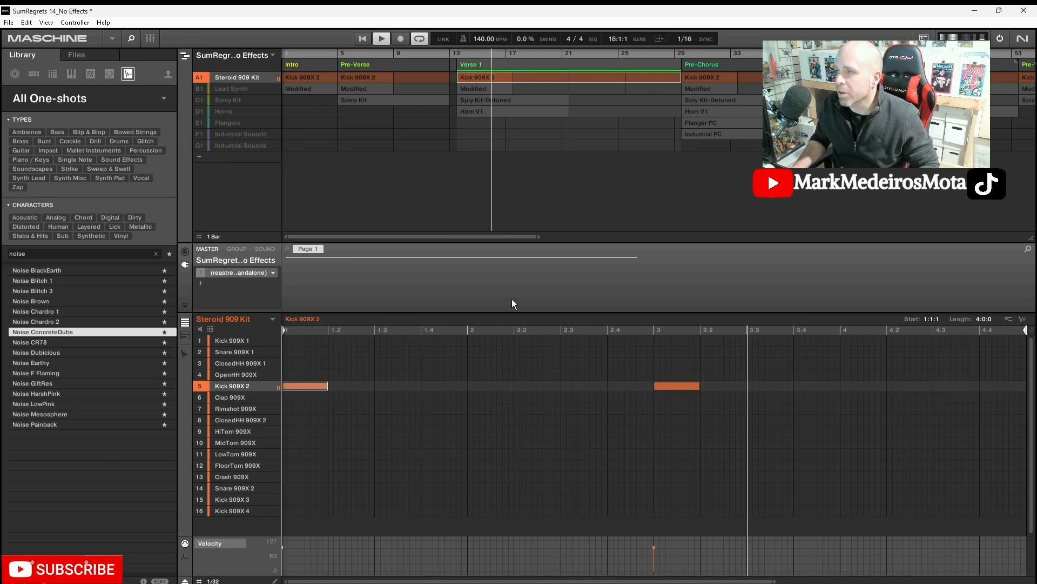
{"action": "left_click", "coordinate": [380, 38]}
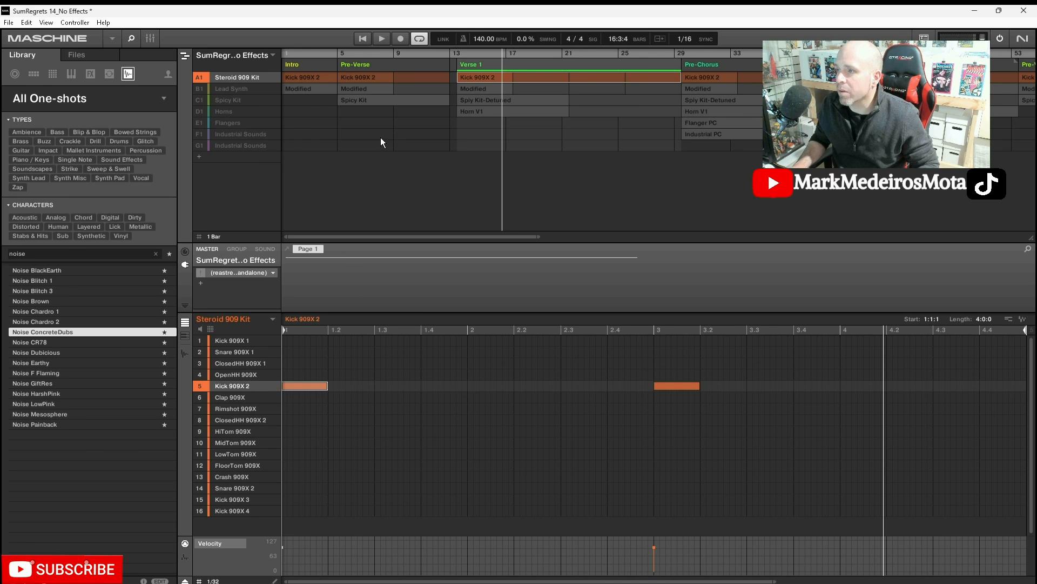
{"action": "left_click", "coordinate": [230, 87]}
{"action": "left_click", "coordinate": [233, 75]}
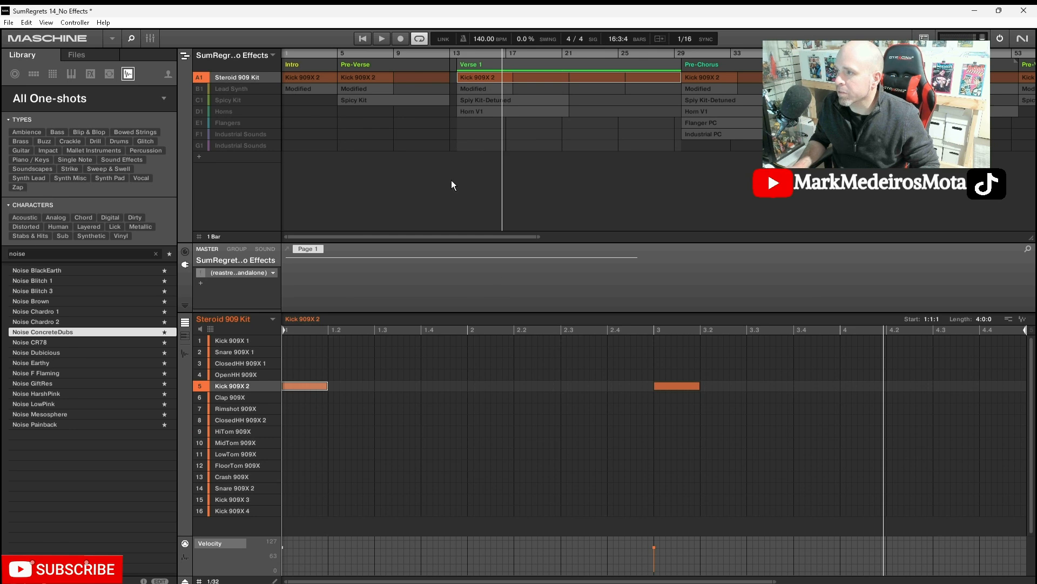
Turn off looping and return the playhead to bar 1, with the Steroid 909 Kit group selected
{"action": "left_click", "coordinate": [475, 61]}
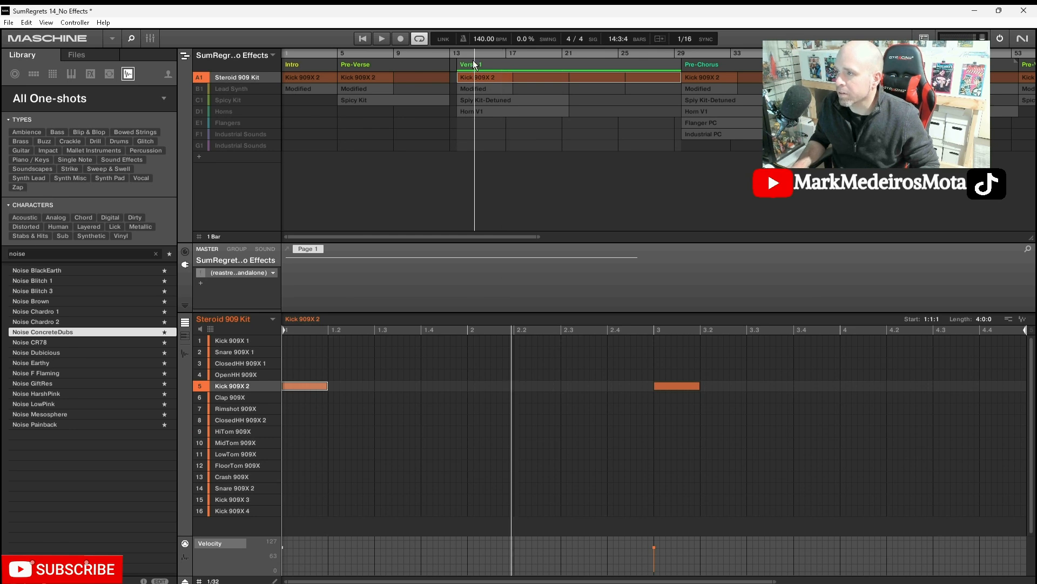
{"action": "left_click", "coordinate": [427, 39]}
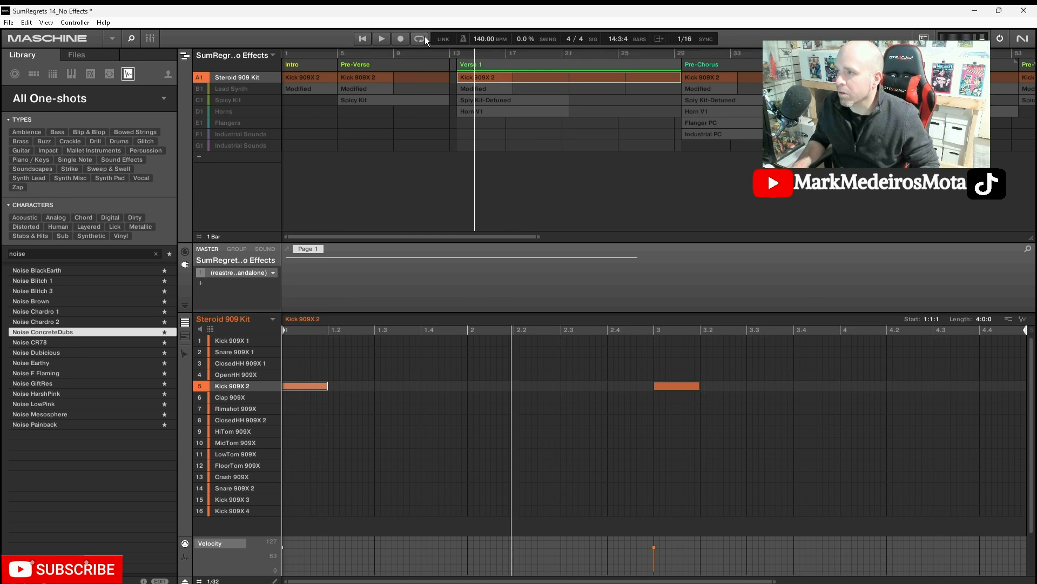
{"action": "left_click", "coordinate": [284, 53]}
{"action": "left_click", "coordinate": [242, 89]}
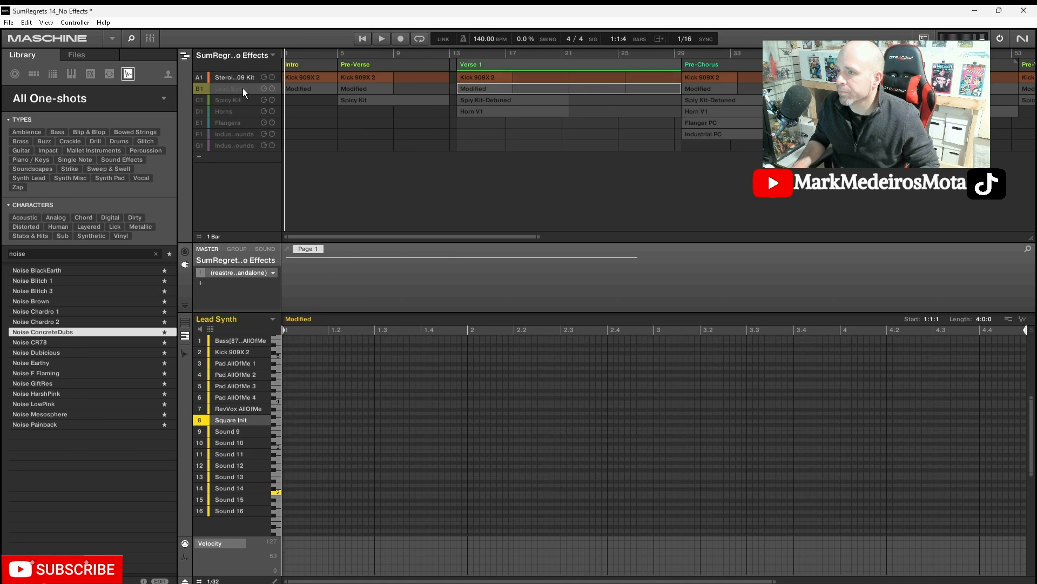
{"action": "left_click", "coordinate": [245, 77]}
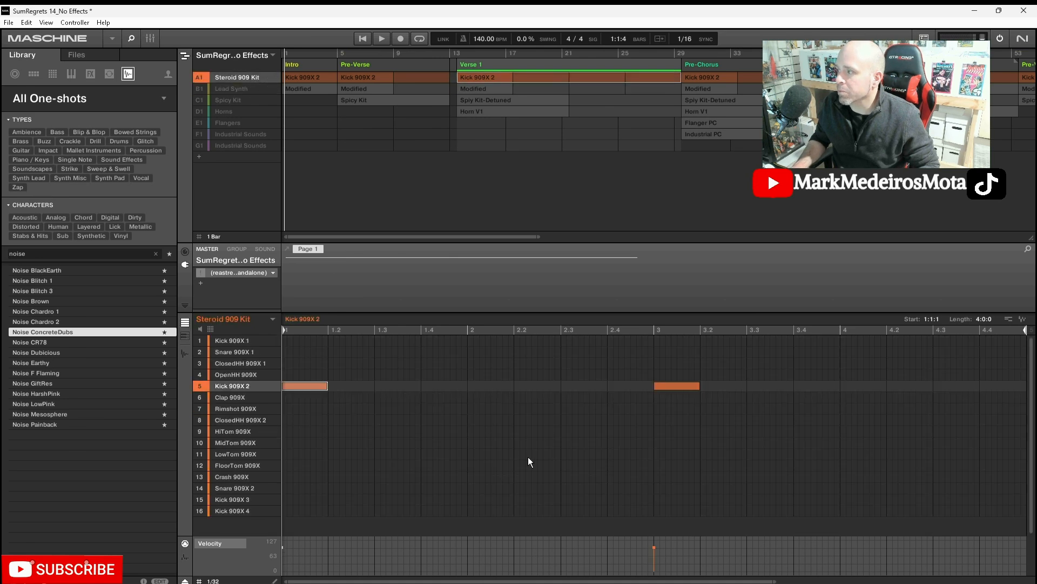
{"action": "mouse_move", "coordinate": [717, 580]}
{"action": "left_mouse_down"}
{"action": "mouse_move", "coordinate": [964, 580]}
{"action": "mouse_move", "coordinate": [718, 581]}
{"action": "left_mouse_up"}
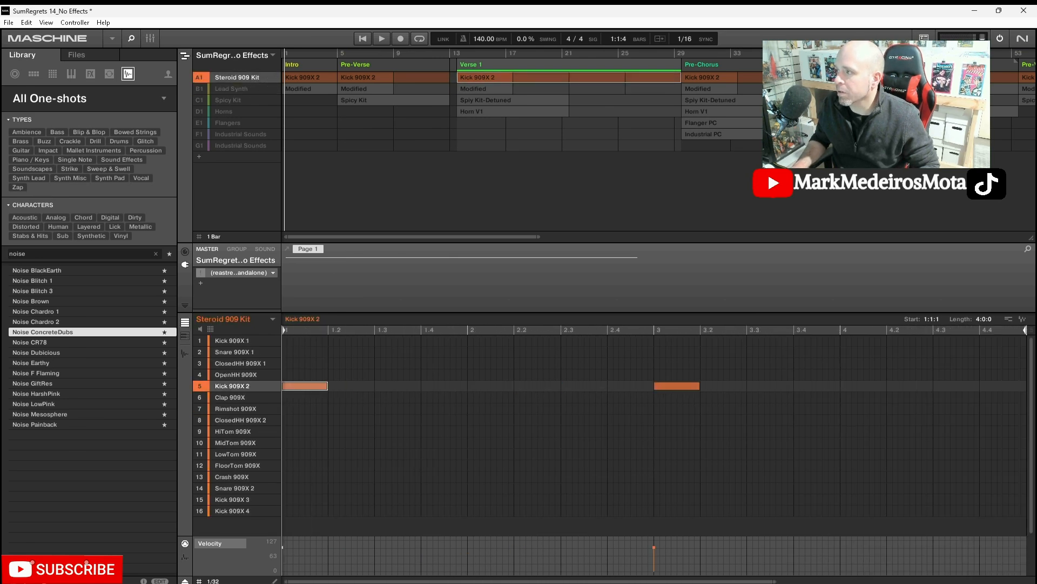
Unmute groups B1 through G1 and turn looping back on
{"action": "left_click", "coordinate": [202, 88]}
{"action": "left_click", "coordinate": [203, 99]}
{"action": "left_click", "coordinate": [203, 106]}
{"action": "left_click", "coordinate": [229, 88]}
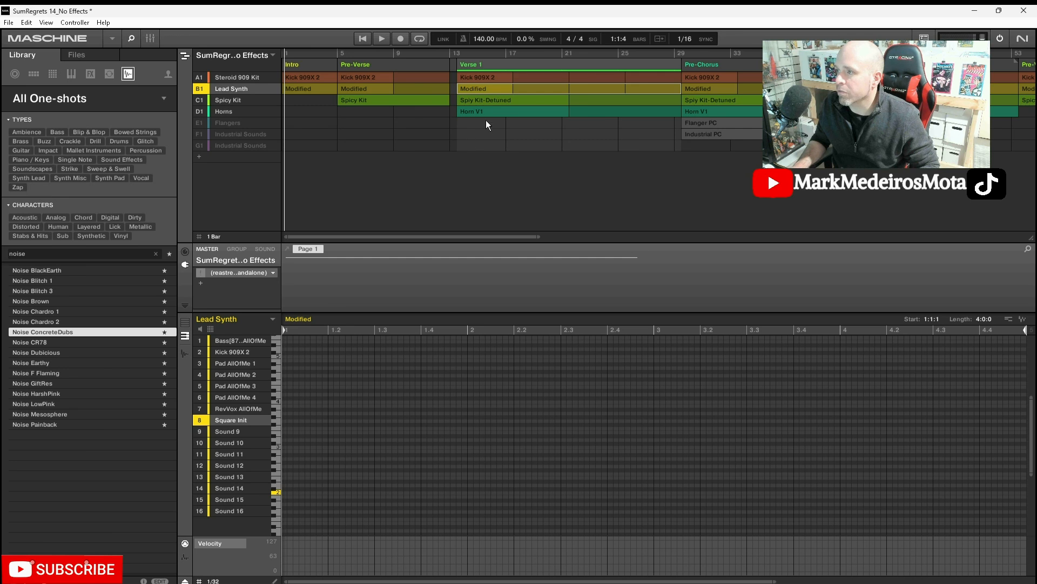
{"action": "left_click", "coordinate": [420, 39]}
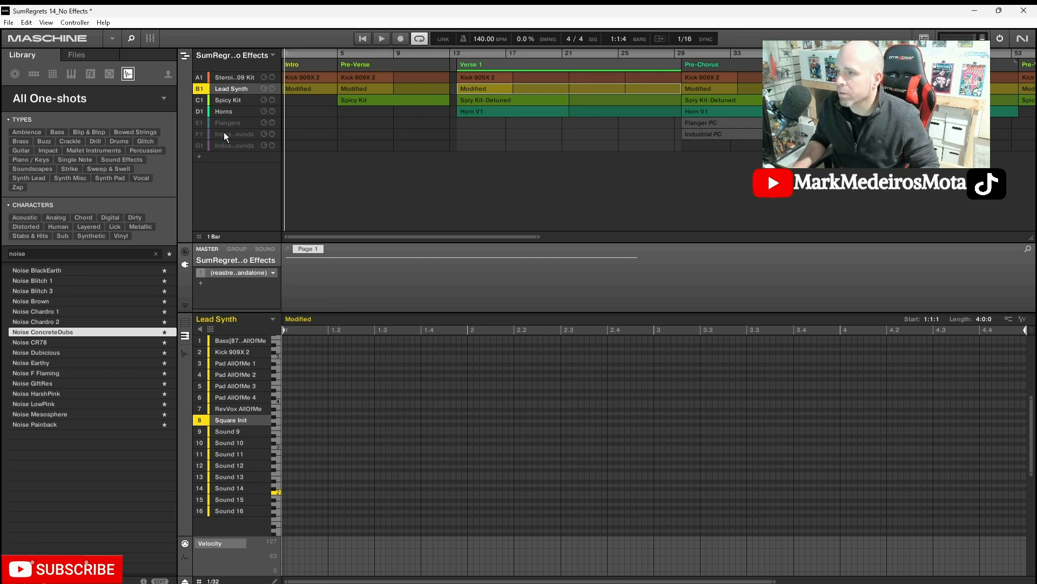
{"action": "left_click", "coordinate": [199, 125]}
{"action": "left_click", "coordinate": [199, 134]}
{"action": "left_click", "coordinate": [199, 144]}
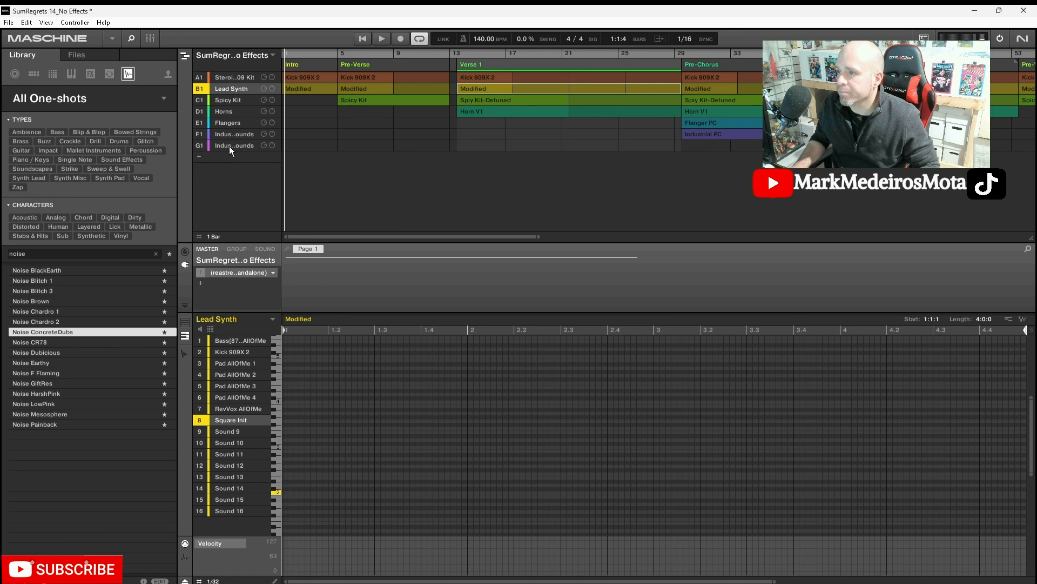
Examine the Spicy Kit group's Spiy Kit-Detuned pattern and the Steroid 909 Kit's Kick 909X 2 pattern
{"action": "left_click", "coordinate": [237, 99]}
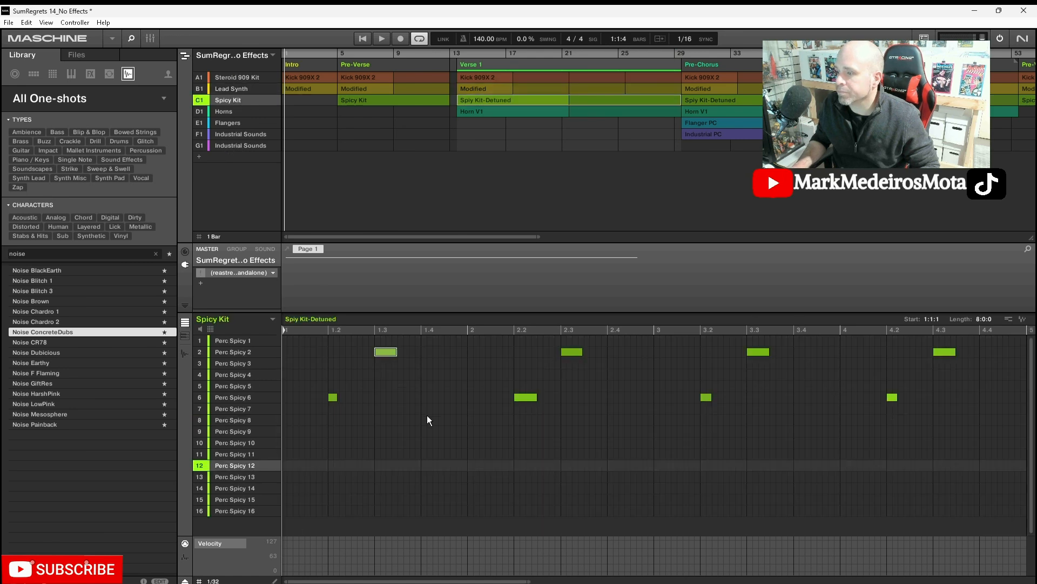
{"action": "mouse_move", "coordinate": [448, 581]}
{"action": "left_mouse_down"}
{"action": "mouse_move", "coordinate": [942, 582]}
{"action": "mouse_move", "coordinate": [448, 581]}
{"action": "left_mouse_up"}
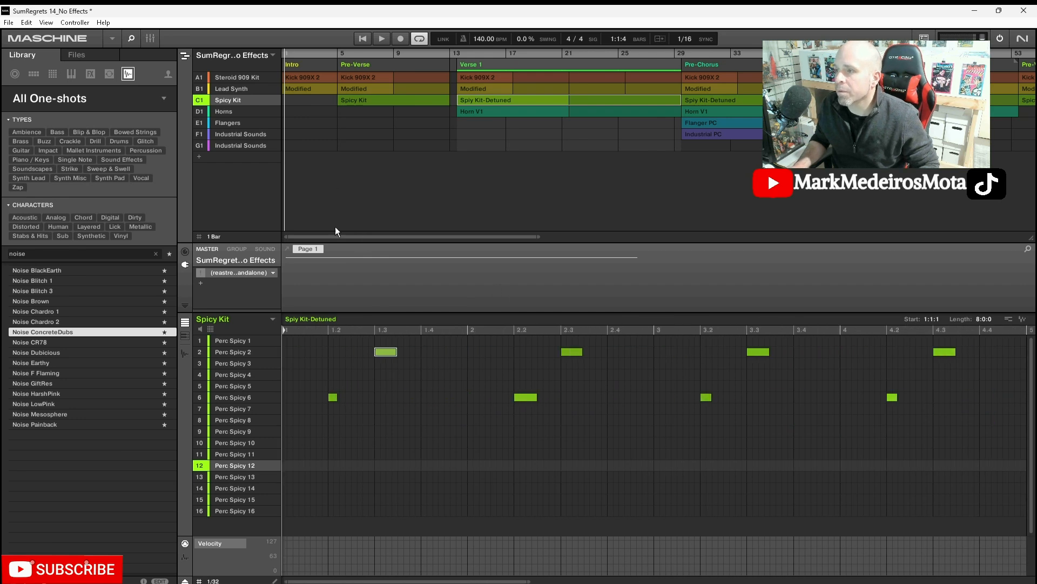
{"action": "left_click", "coordinate": [237, 77]}
{"action": "left_click", "coordinate": [198, 78]}
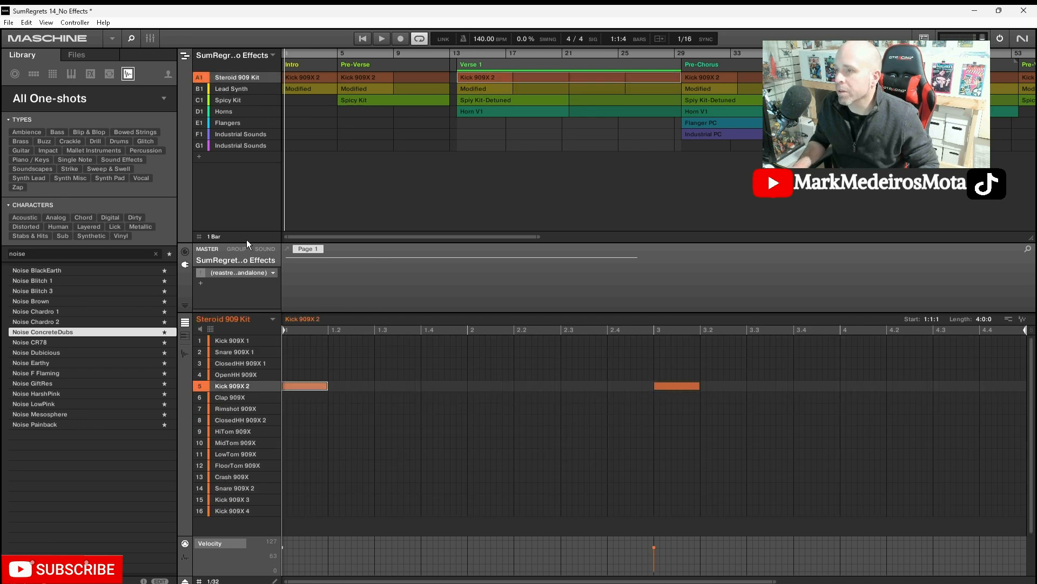
Go through the groups from Lead Synth down to G1 and back up to the Steroid 909 Kit, viewing each group's sounds
{"action": "left_click", "coordinate": [239, 90]}
{"action": "double_click", "coordinate": [241, 90]}
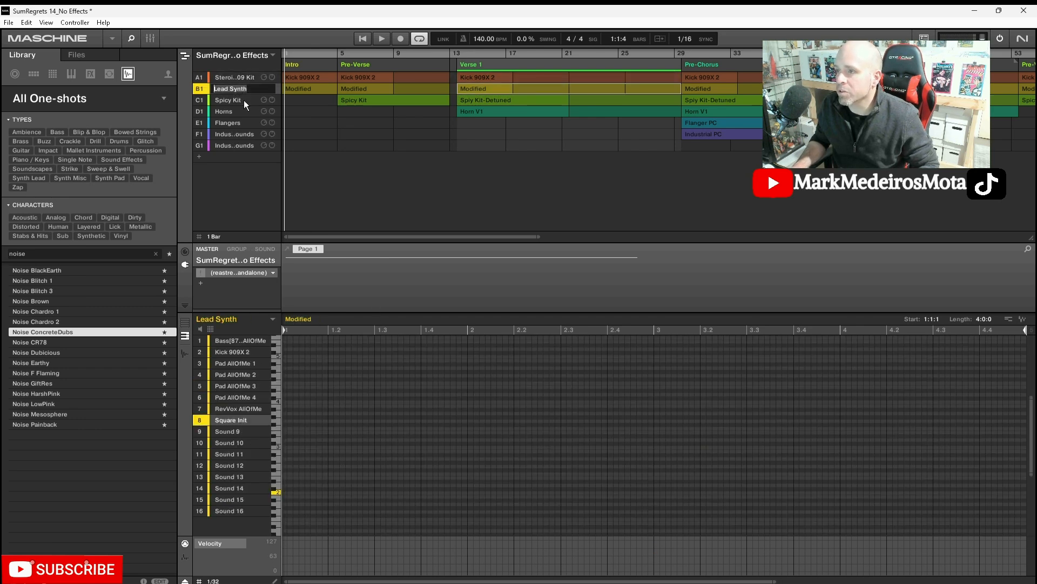
{"action": "left_click", "coordinate": [244, 99]}
{"action": "left_click", "coordinate": [242, 110]}
{"action": "left_click", "coordinate": [244, 123]}
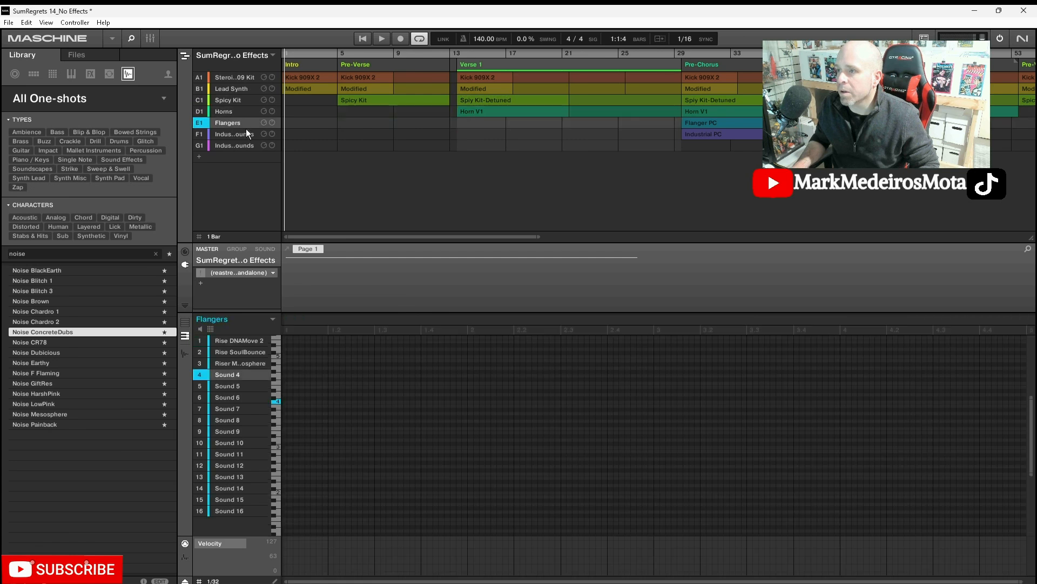
{"action": "left_click", "coordinate": [246, 134]}
{"action": "left_click", "coordinate": [249, 144]}
{"action": "left_click", "coordinate": [245, 120]}
{"action": "left_click", "coordinate": [242, 111]}
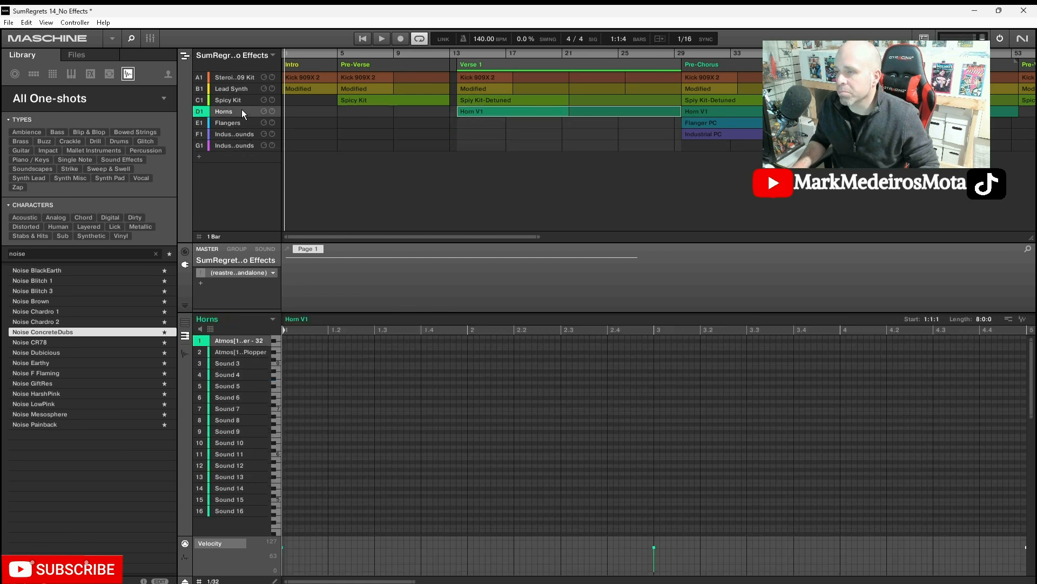
{"action": "left_click", "coordinate": [243, 100]}
{"action": "left_click", "coordinate": [245, 89]}
{"action": "left_click", "coordinate": [246, 77]}
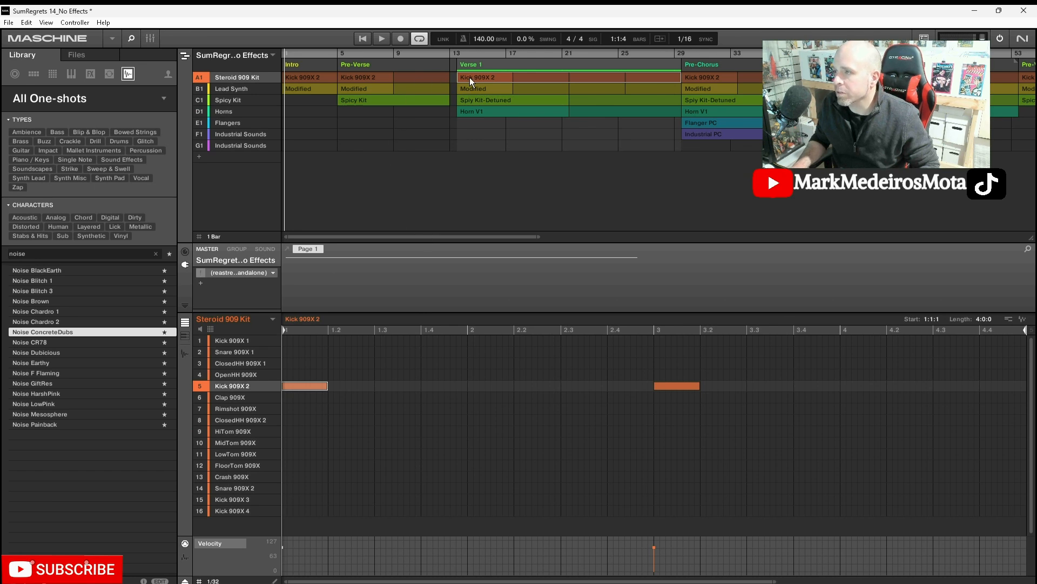
Play the song from the beginning and open the Horn V1 pattern of Verse 1
{"action": "left_click", "coordinate": [363, 39]}
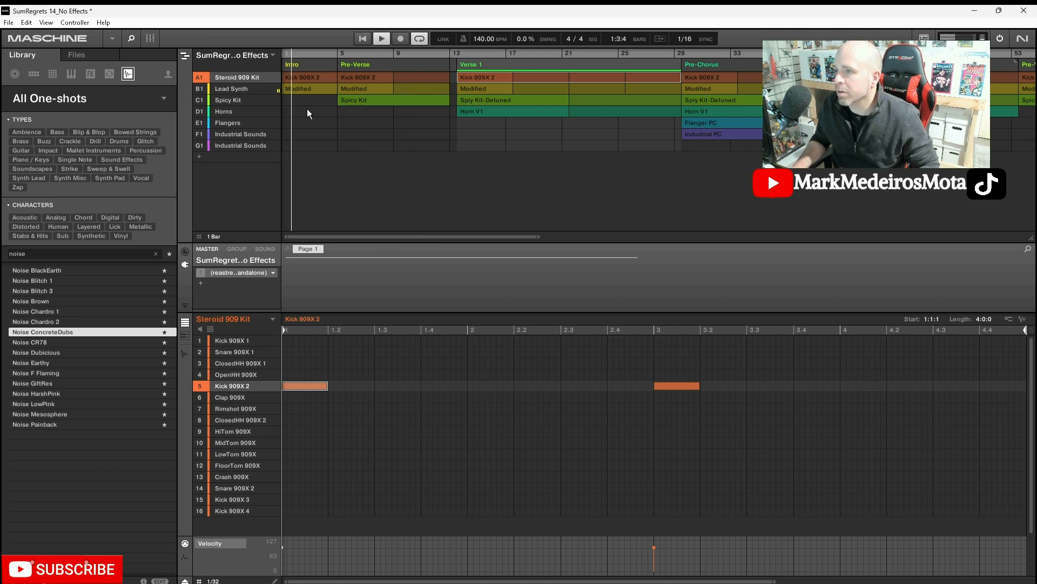
{"action": "left_click", "coordinate": [314, 63]}
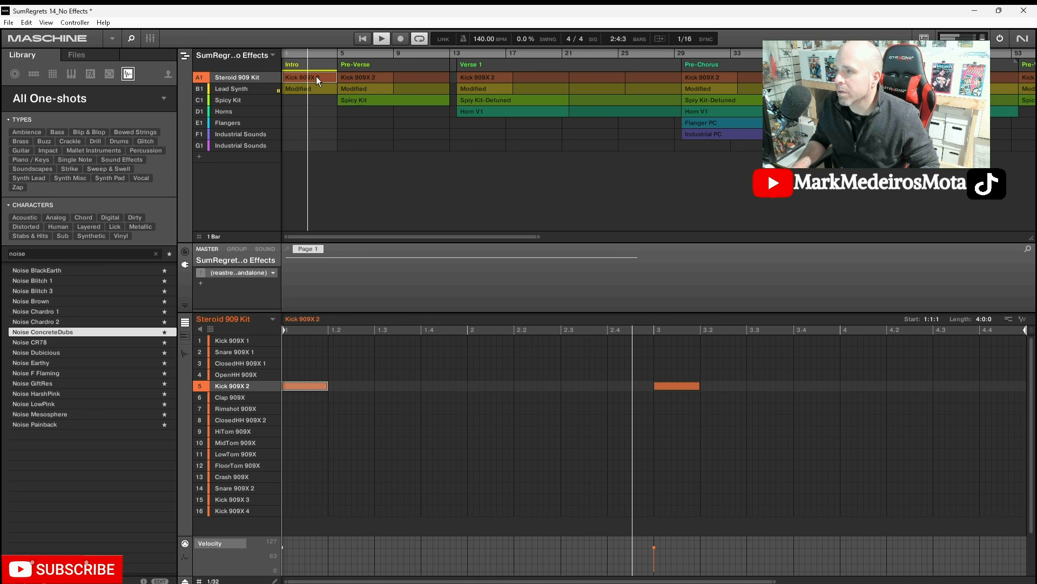
{"action": "left_click", "coordinate": [495, 76]}
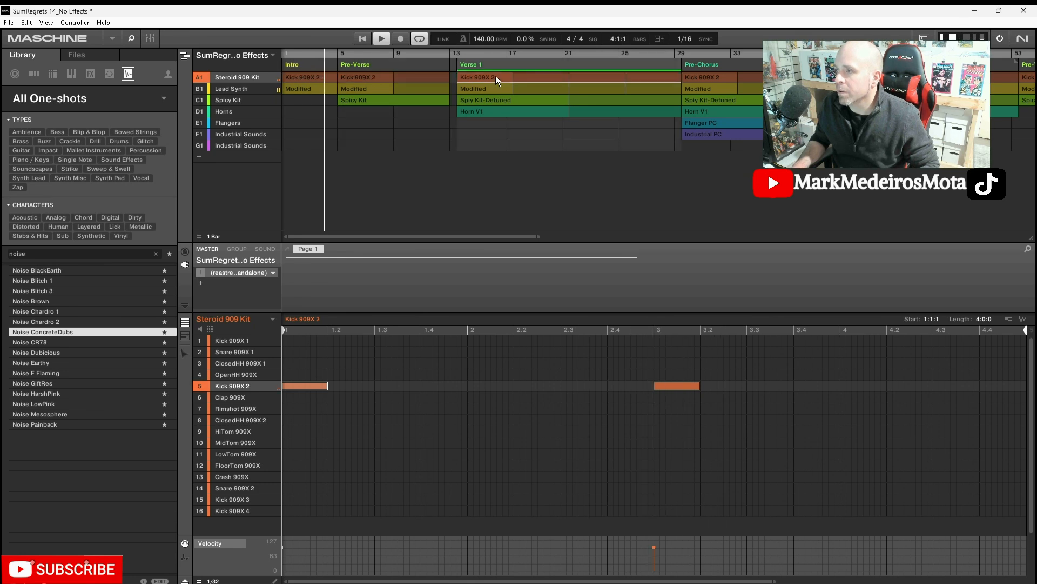
{"action": "left_click", "coordinate": [506, 112]}
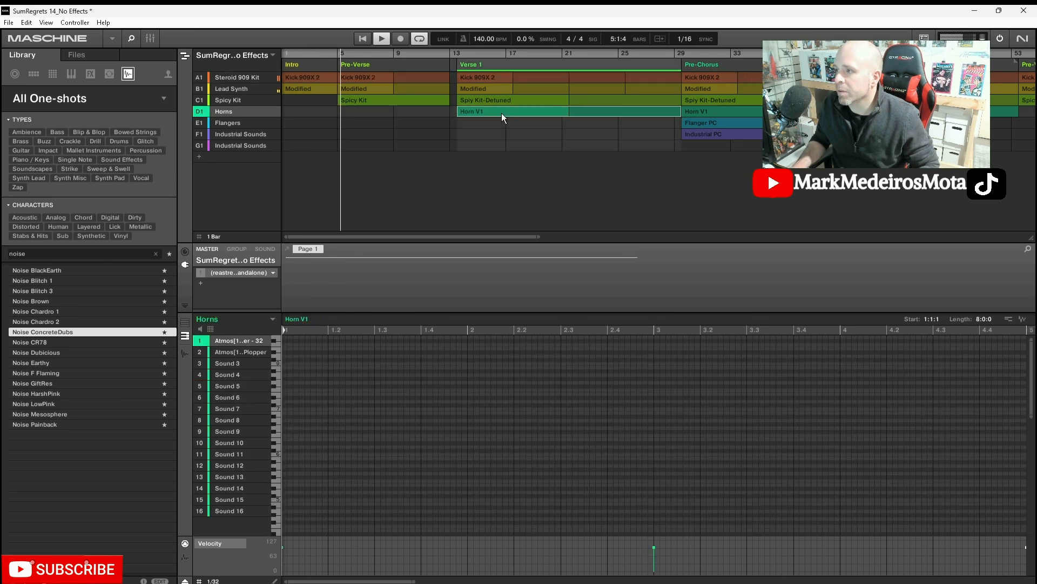
{"action": "mouse_move", "coordinate": [405, 581]}
{"action": "left_mouse_down"}
{"action": "mouse_move", "coordinate": [757, 581]}
{"action": "mouse_move", "coordinate": [402, 581]}
{"action": "left_mouse_up"}
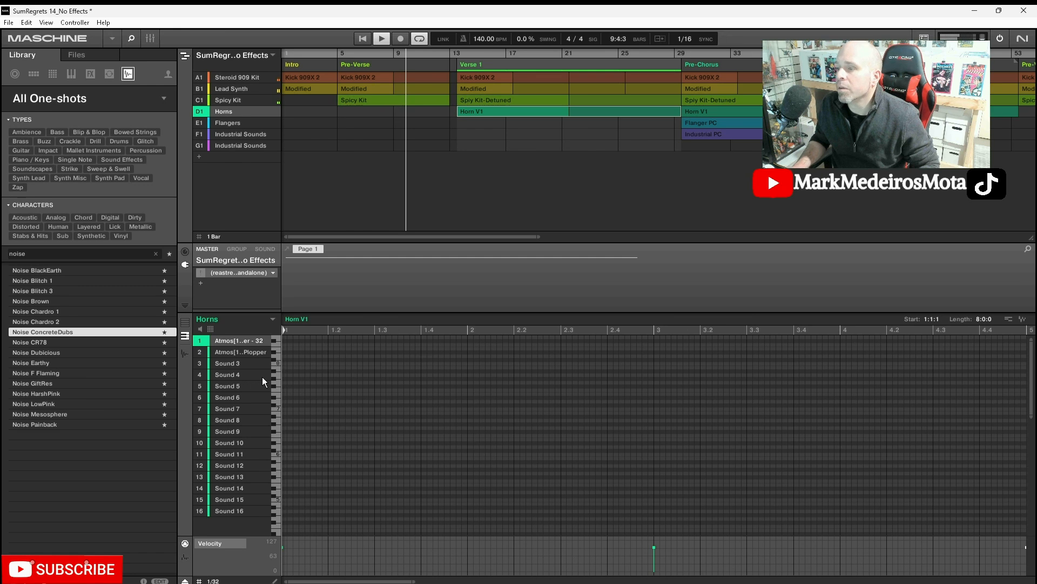
View the Horns group as a pad grid and as a sample waveform, and return to its piano roll
{"action": "left_click", "coordinate": [185, 321]}
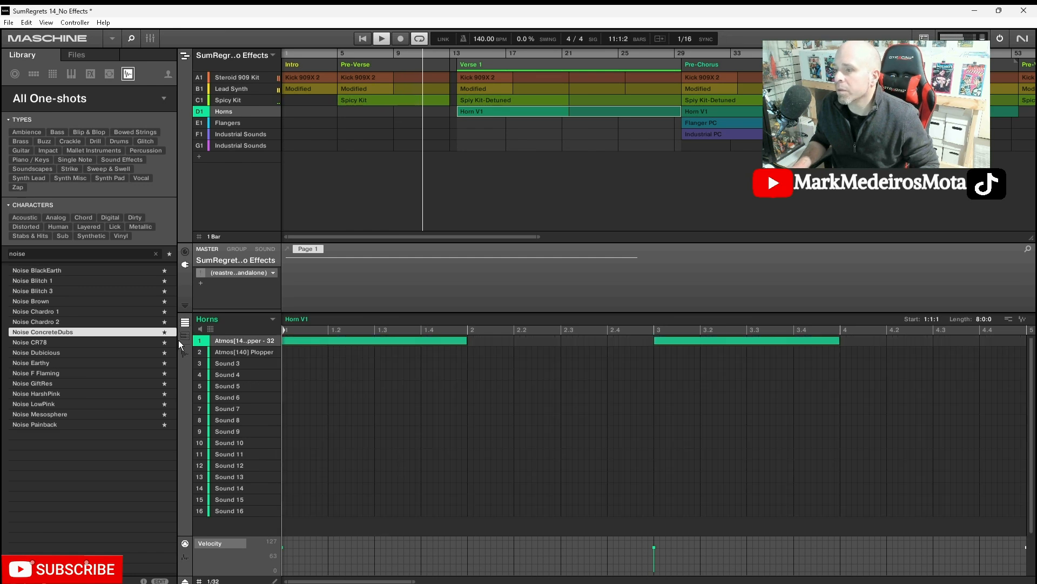
{"action": "left_click", "coordinate": [185, 337]}
{"action": "left_click", "coordinate": [184, 354]}
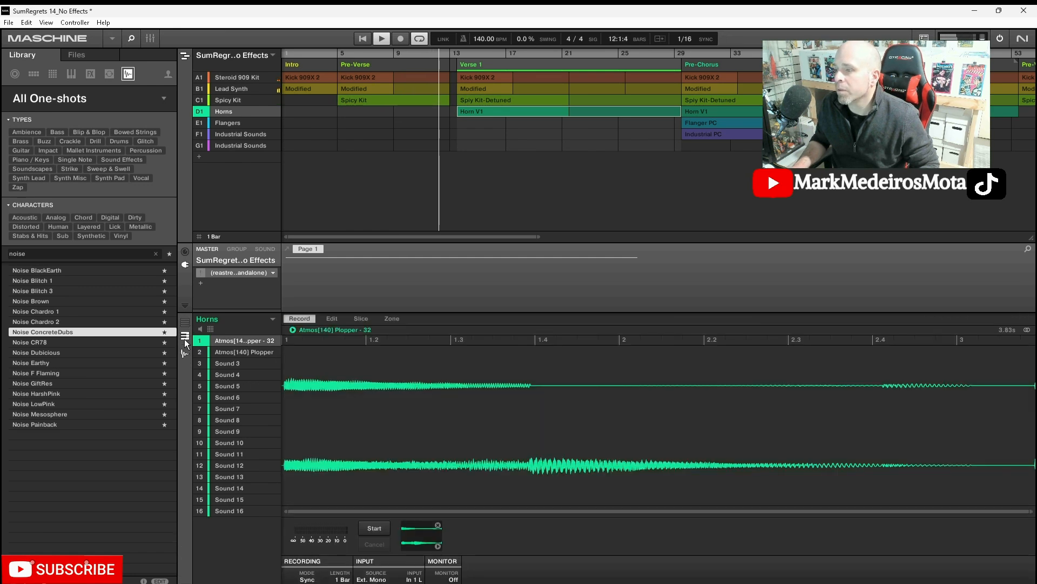
{"action": "left_click", "coordinate": [185, 336]}
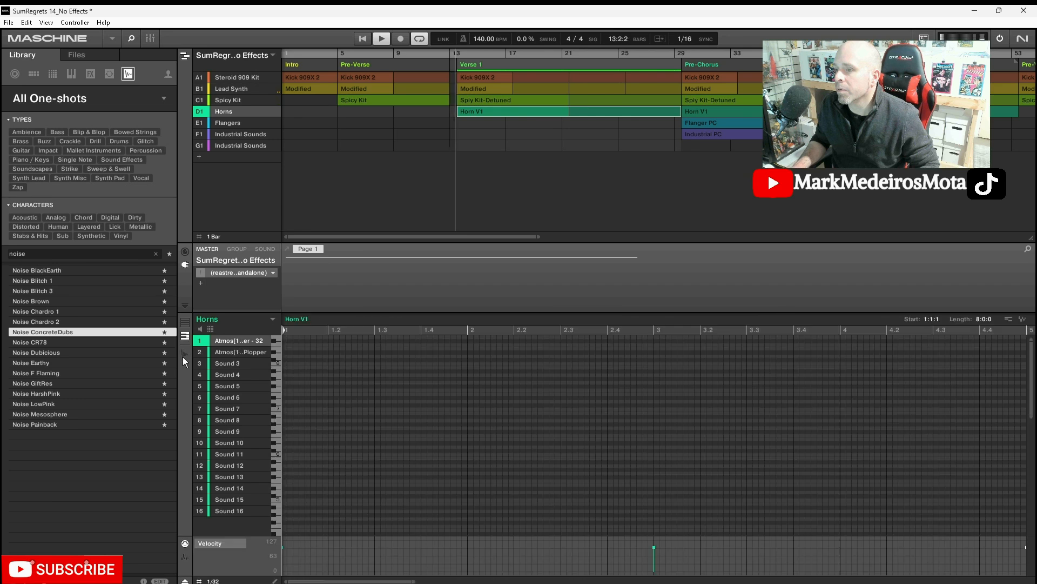
Examine the Horn V1 notes in the piano roll through the end of bar 8, and stop playback
{"action": "scroll", "coordinate": [462, 383], "scroll_direction": "down", "scroll_amount": 3}
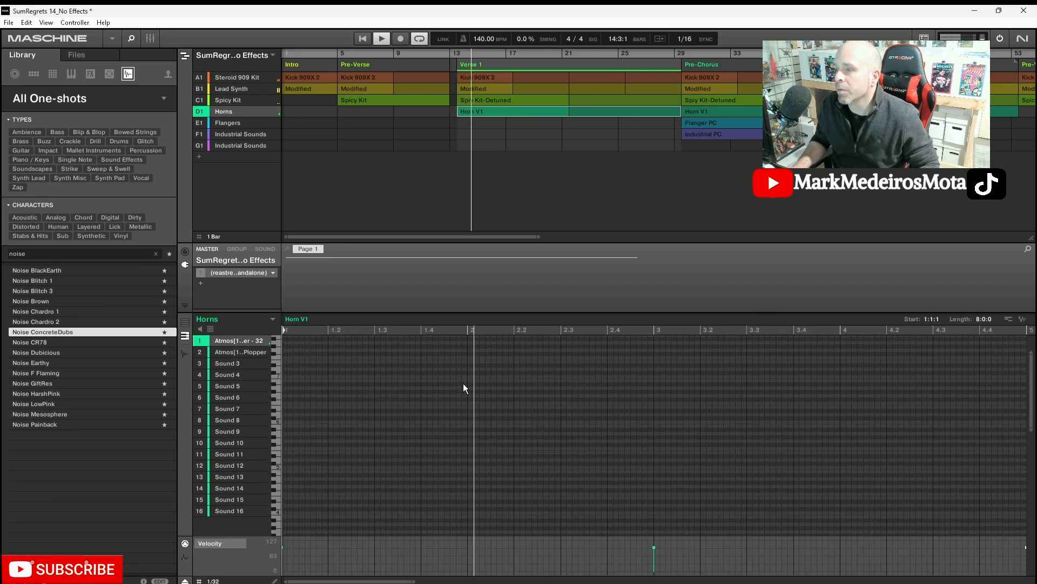
{"action": "scroll", "coordinate": [550, 432], "scroll_direction": "down", "scroll_amount": 1}
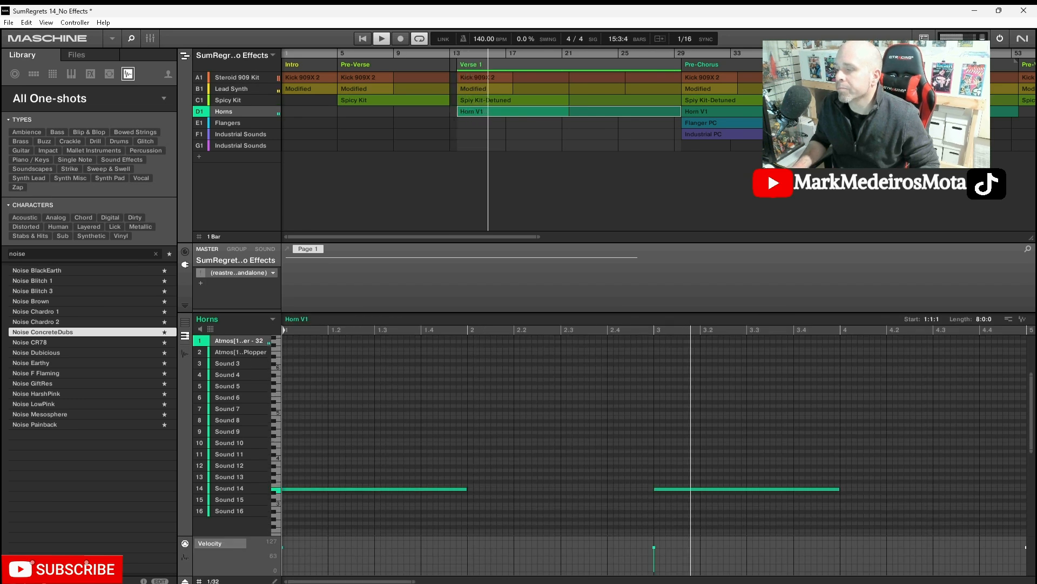
{"action": "left_click_drag", "start_coordinate": [400, 582], "coordinate": [543, 581]}
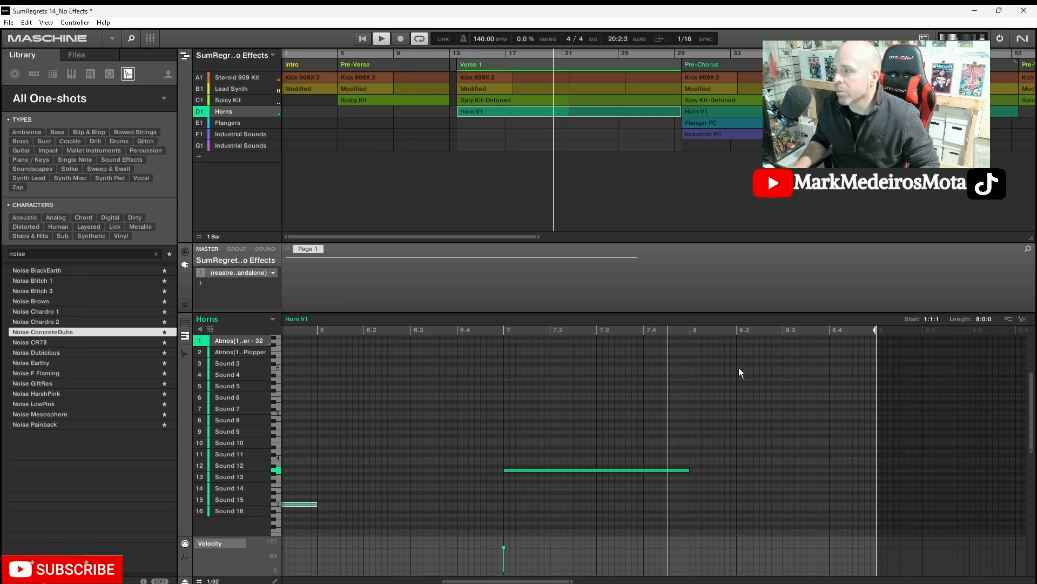
{"action": "mouse_move", "coordinate": [562, 582]}
{"action": "left_mouse_down"}
{"action": "mouse_move", "coordinate": [579, 582]}
{"action": "mouse_move", "coordinate": [405, 581]}
{"action": "mouse_move", "coordinate": [551, 581]}
{"action": "left_mouse_up"}
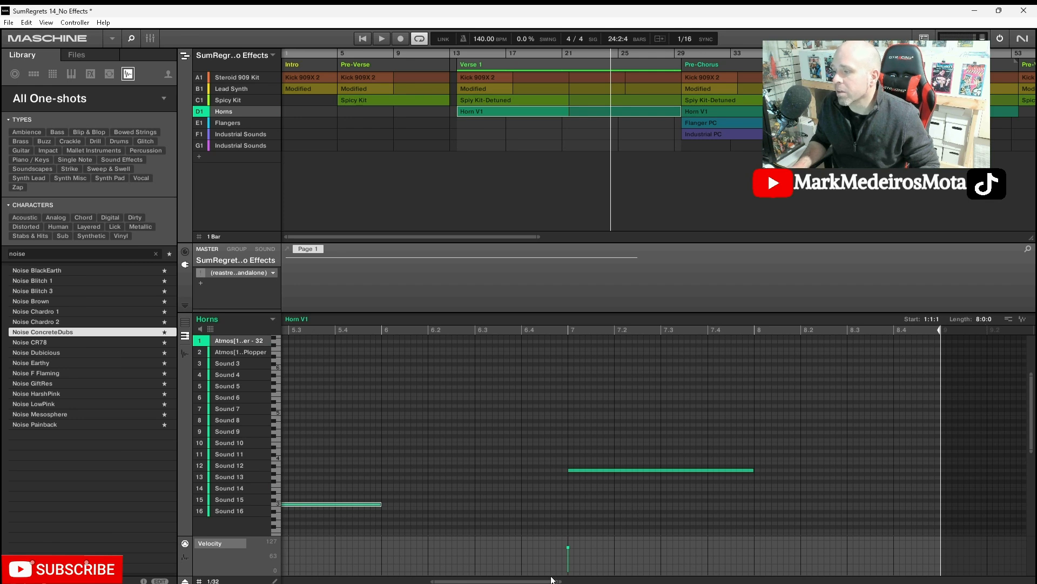
{"action": "left_click_drag", "start_coordinate": [552, 582], "coordinate": [603, 581]}
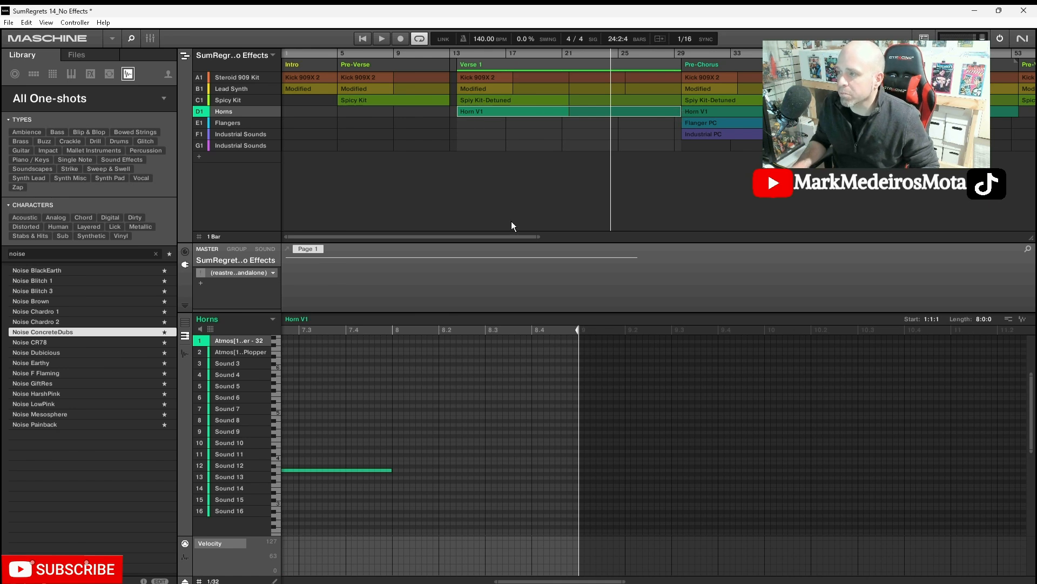
Move the playhead to bar 15 in Verse 1 and go through its kick, Lead Synth, Spicy Kit and Horns patterns
{"action": "left_click_drag", "start_coordinate": [508, 236], "coordinate": [514, 236]}
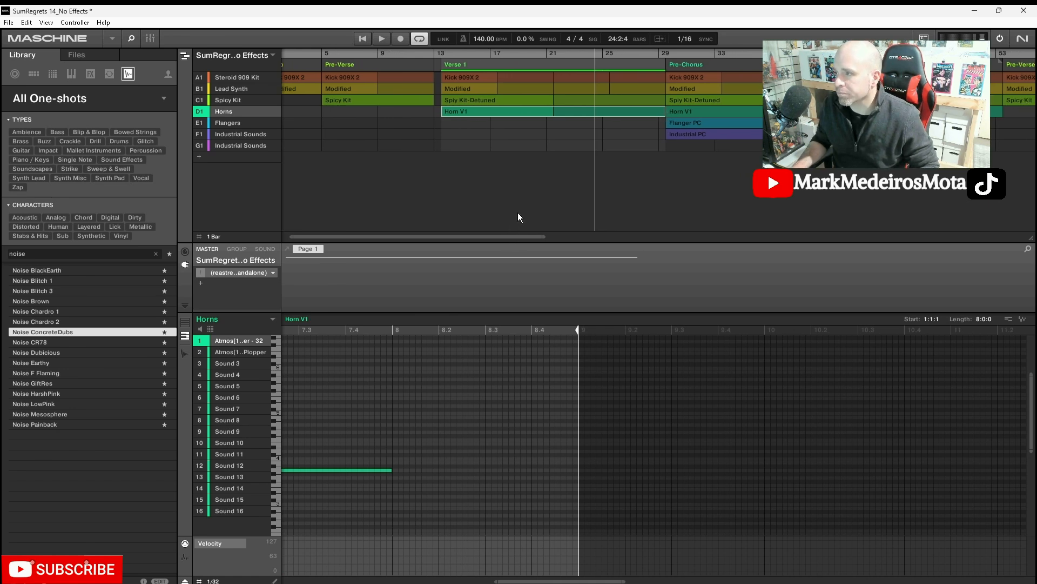
{"action": "left_click", "coordinate": [465, 57]}
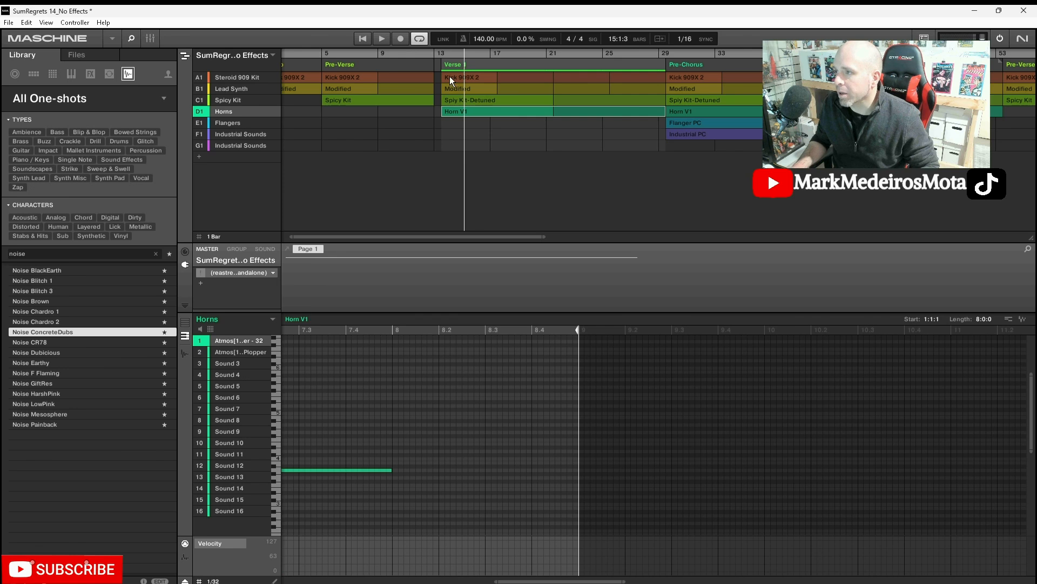
{"action": "left_click", "coordinate": [450, 77]}
{"action": "left_click", "coordinate": [459, 92]}
{"action": "left_click", "coordinate": [460, 100]}
{"action": "left_click", "coordinate": [463, 113]}
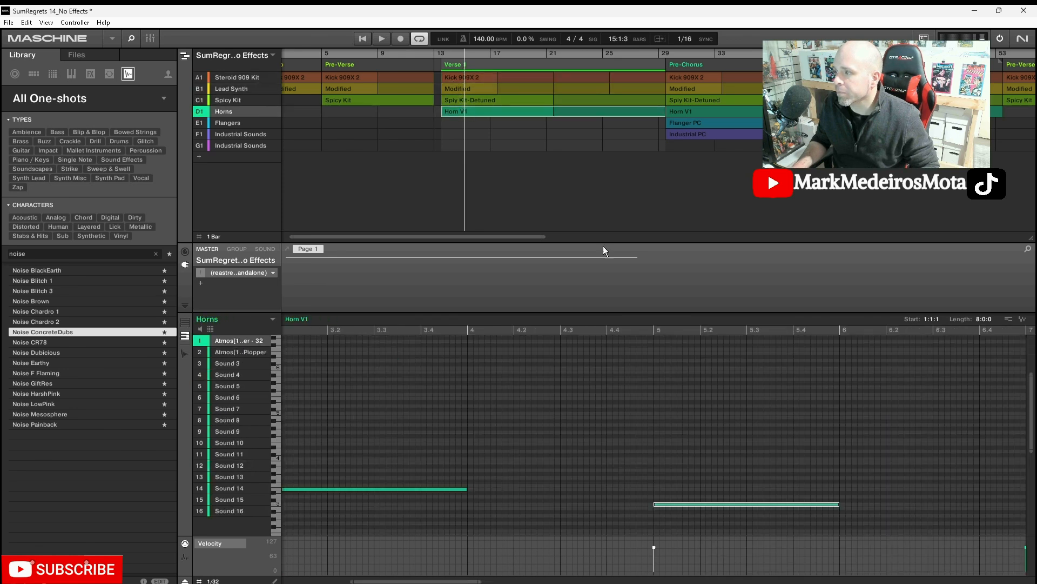
Set the Horn V1 pattern's length to 5 bars
{"action": "left_click_drag", "start_coordinate": [813, 330], "coordinate": [501, 346]}
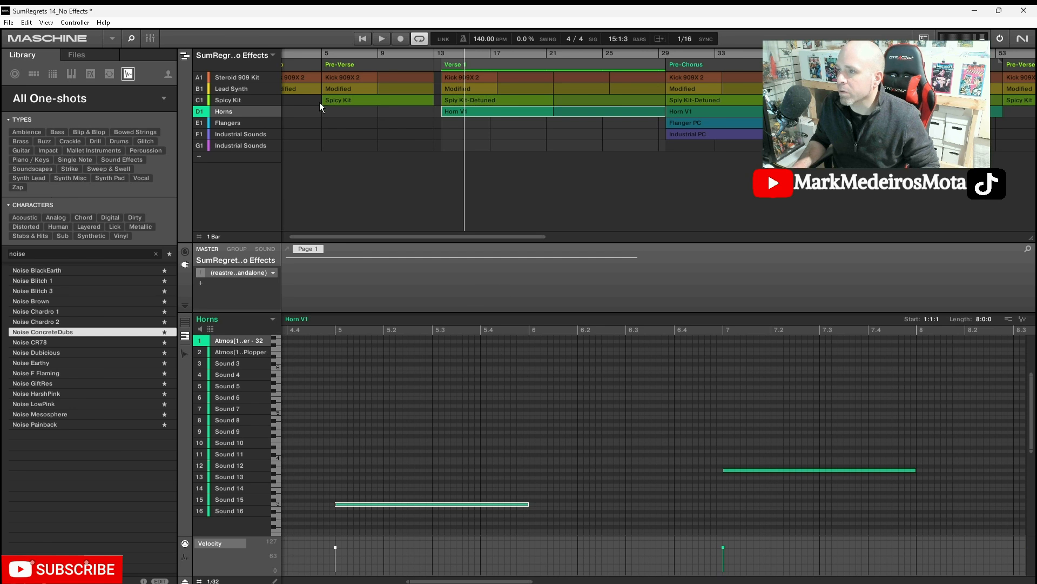
{"action": "right_click", "coordinate": [394, 53]}
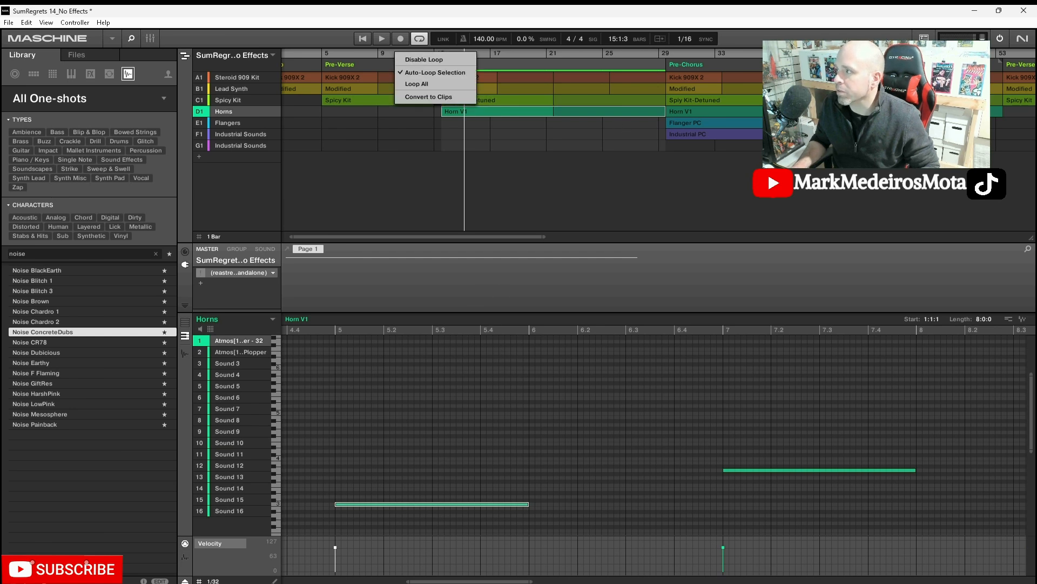
{"action": "key", "text": "Escape"}
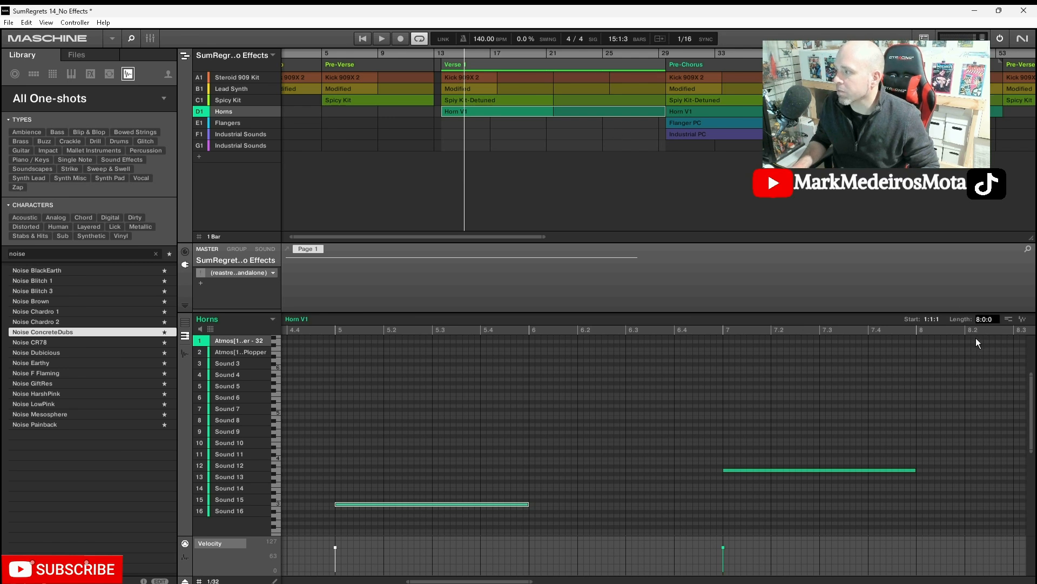
{"action": "key", "text": "BackSpace"}
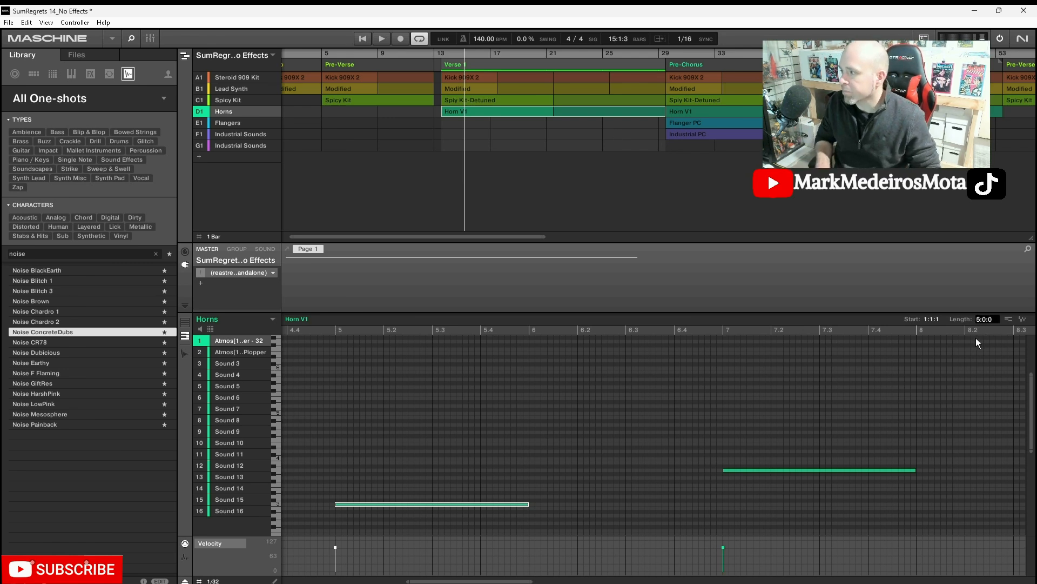
{"action": "key", "text": "Return"}
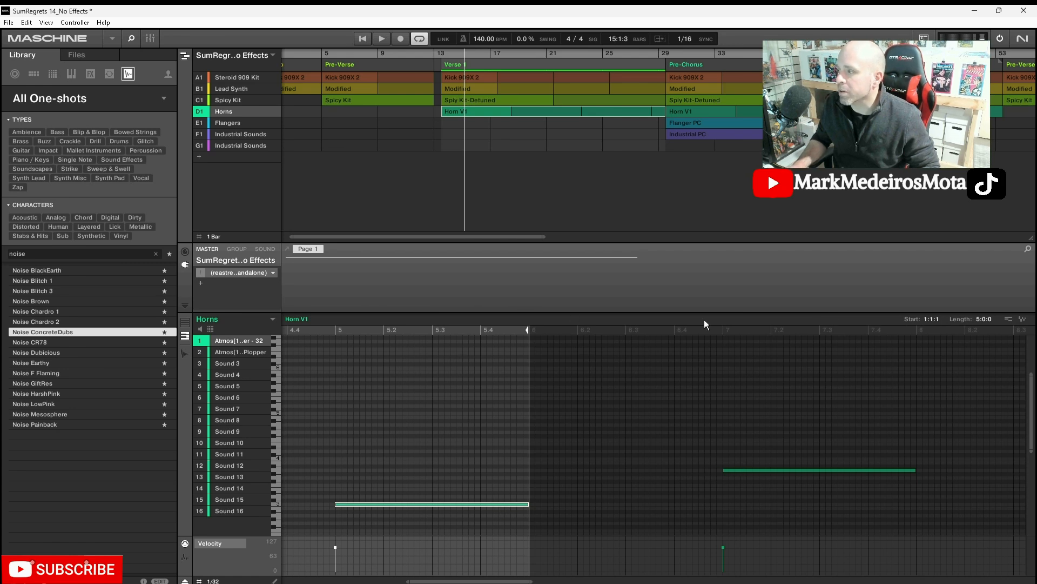
Restore the Horn V1 pattern's length to 8 bars
{"action": "double_click", "coordinate": [981, 318]}
{"action": "key", "text": "BackSpace"}
{"action": "type", "text": "8"}
{"action": "key", "text": "Return"}
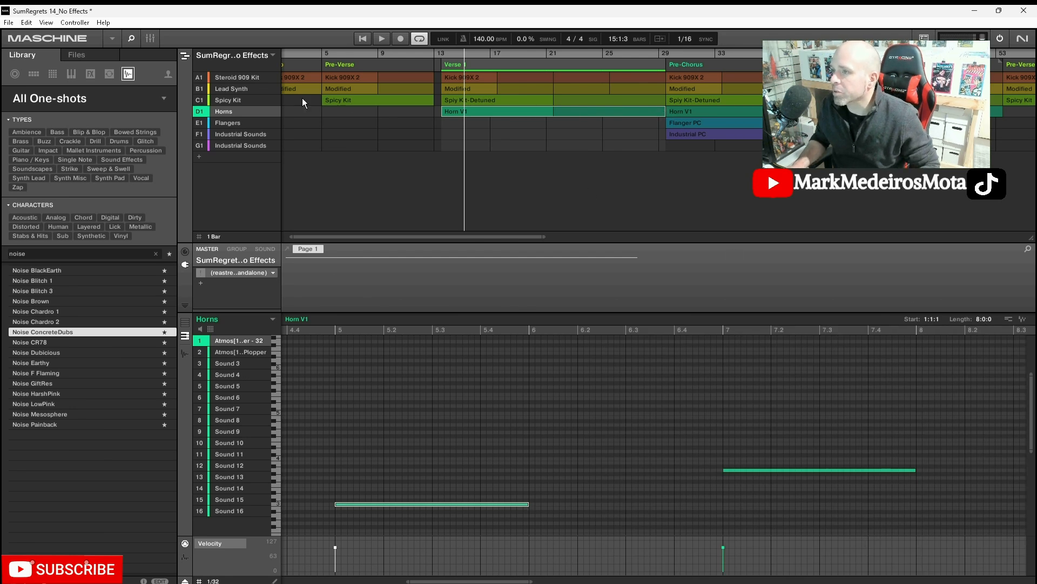
Open the Horn V1 pattern from the scene and pattern overview and examine its notes through bar 8
{"action": "left_click", "coordinate": [184, 56]}
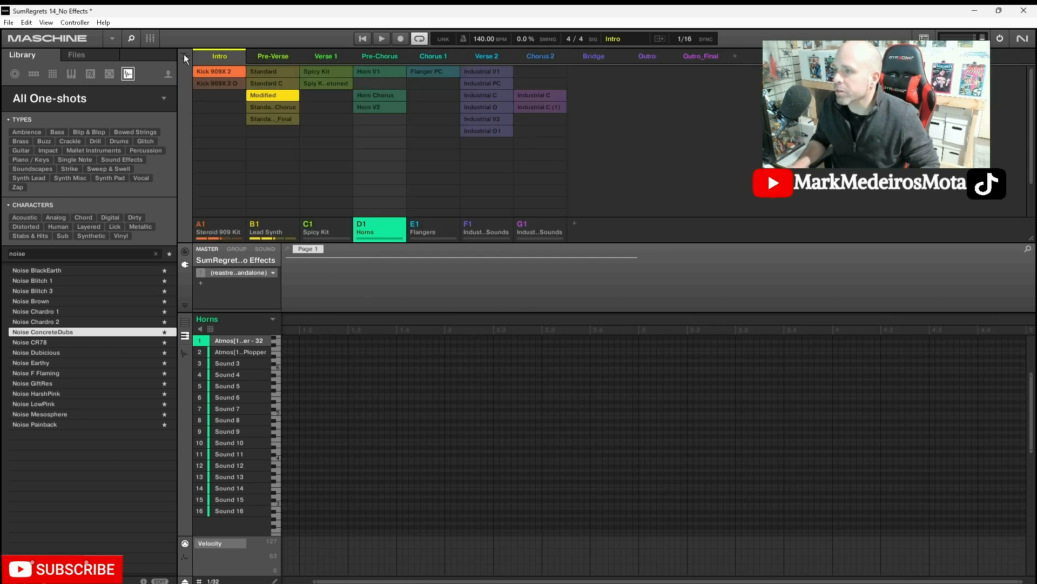
{"action": "left_click", "coordinate": [183, 54]}
{"action": "left_click", "coordinate": [184, 54]}
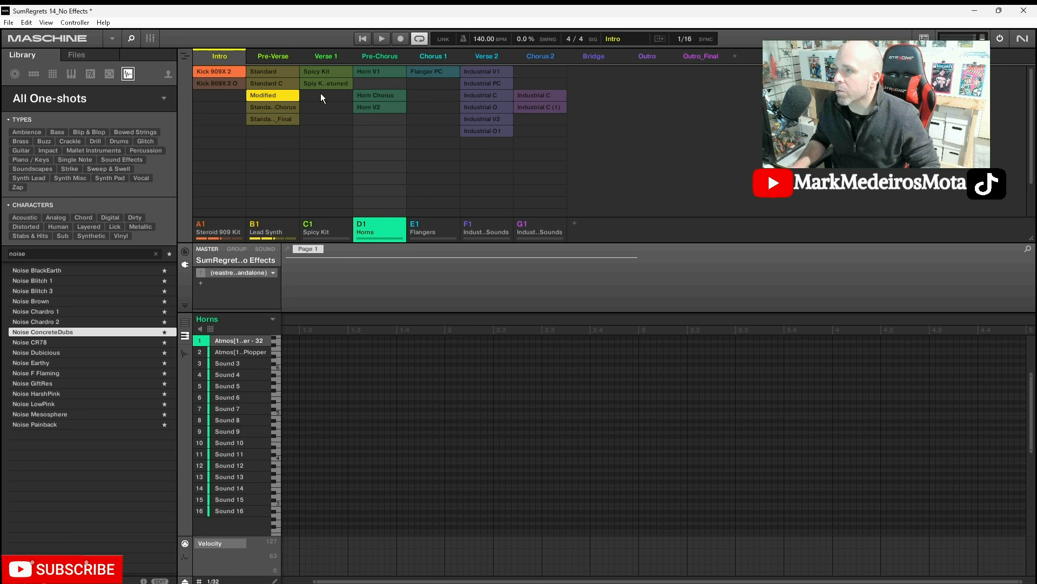
{"action": "left_click", "coordinate": [377, 72]}
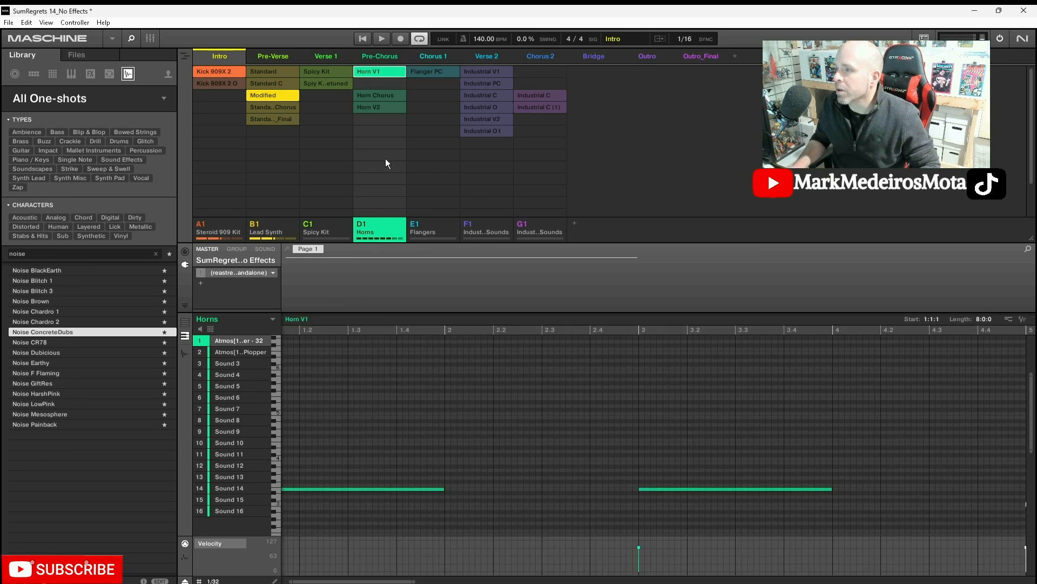
{"action": "left_click_drag", "start_coordinate": [394, 583], "coordinate": [524, 582]}
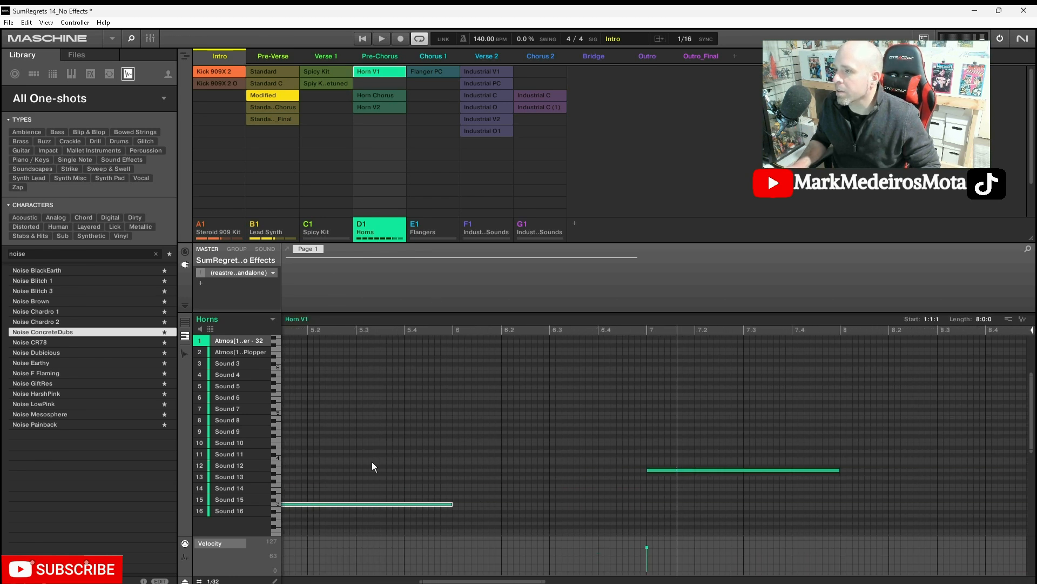
Move the start of the Verse 1 section to beat 17.3 in the song timeline and play the transition from bar 15
{"action": "left_click", "coordinate": [185, 54]}
{"action": "left_click_drag", "start_coordinate": [723, 61], "coordinate": [709, 81]}
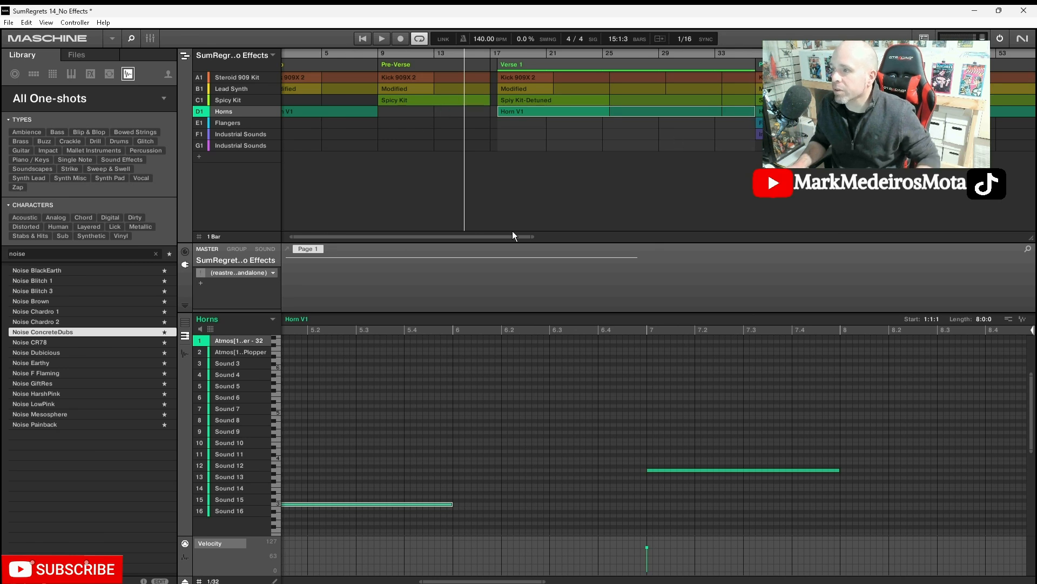
{"action": "left_click_drag", "start_coordinate": [533, 236], "coordinate": [355, 237]}
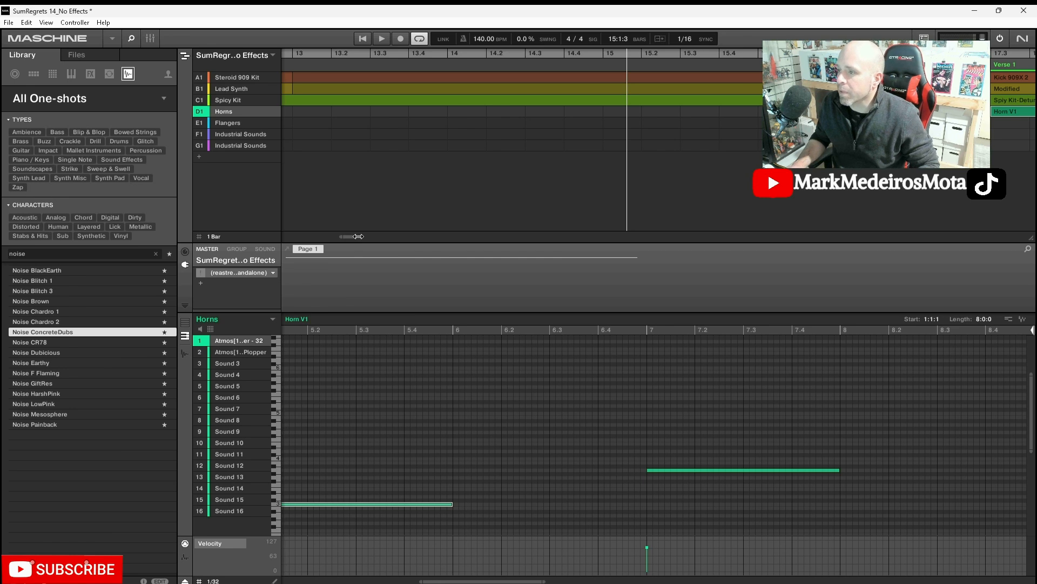
{"action": "left_click_drag", "start_coordinate": [358, 236], "coordinate": [476, 239]}
{"action": "left_click", "coordinate": [383, 38]}
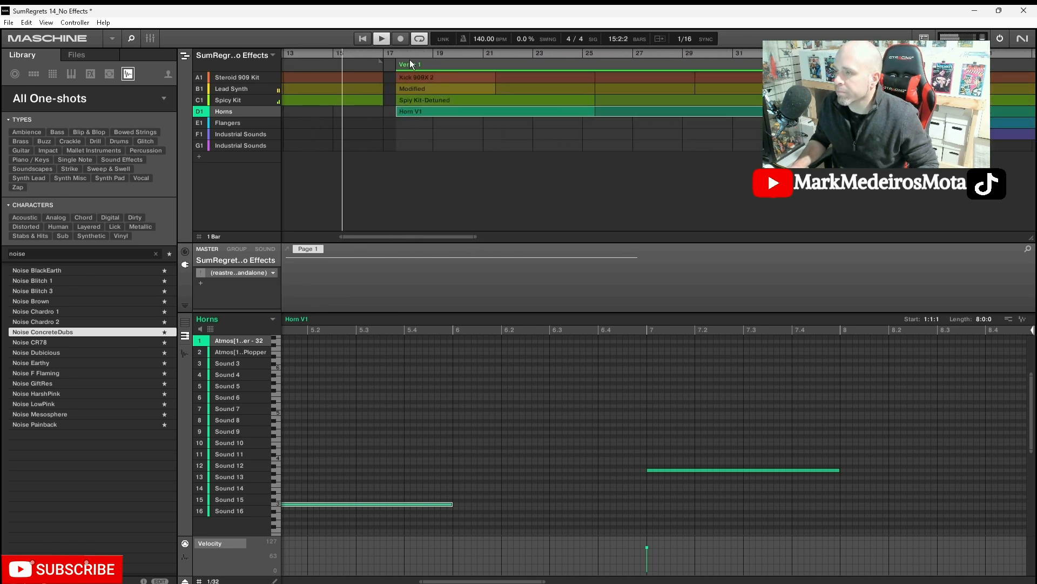
{"action": "left_click", "coordinate": [385, 37]}
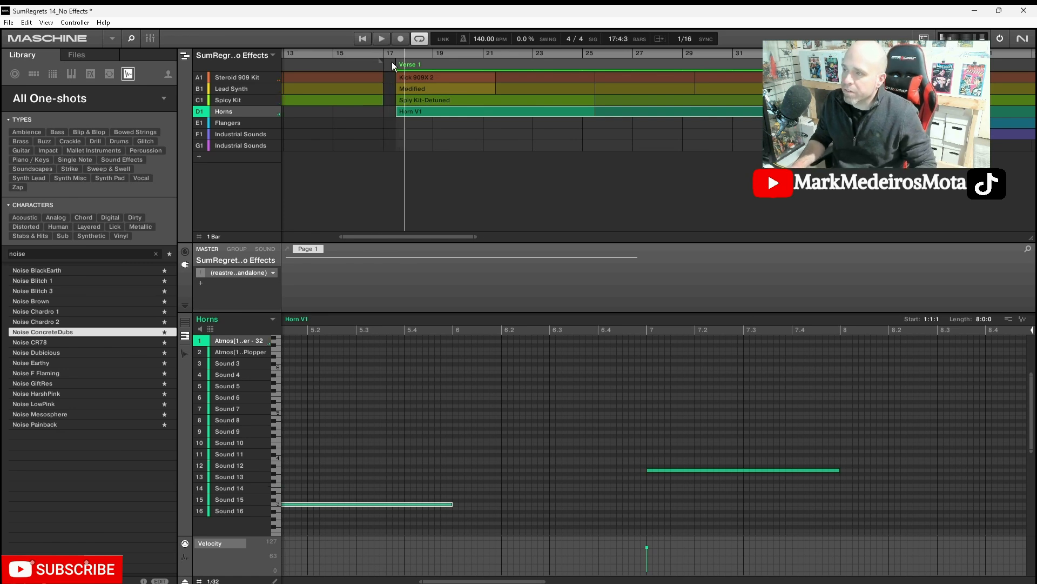
Shift the start of the Verse 1 section slightly later and bring it back to beat 17.3
{"action": "mouse_move", "coordinate": [383, 236]}
{"action": "left_mouse_down"}
{"action": "mouse_move", "coordinate": [362, 236]}
{"action": "mouse_move", "coordinate": [384, 235]}
{"action": "left_mouse_up"}
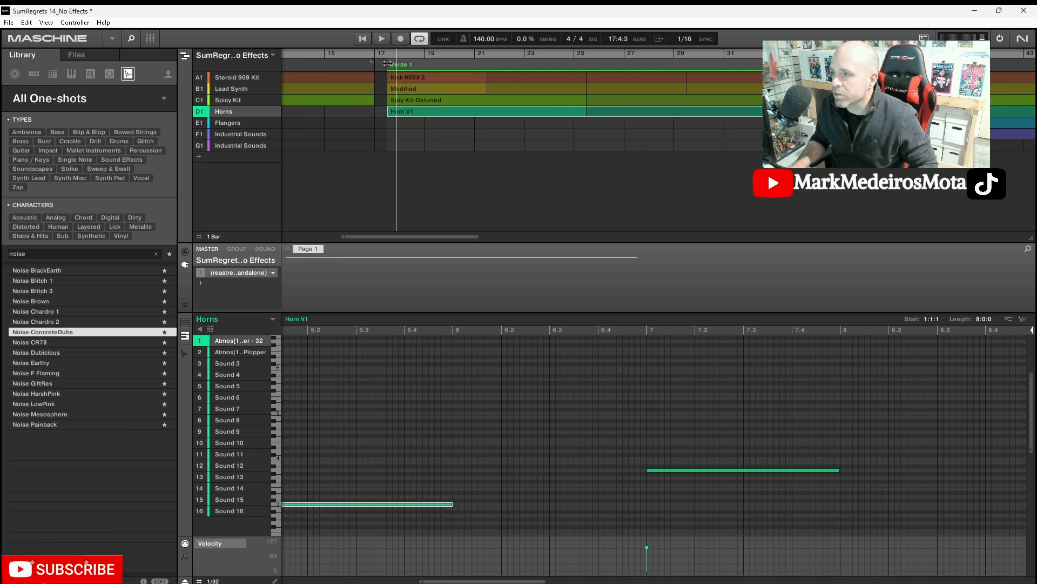
{"action": "mouse_move", "coordinate": [387, 63]}
{"action": "left_mouse_down"}
{"action": "mouse_move", "coordinate": [413, 61]}
{"action": "mouse_move", "coordinate": [391, 62]}
{"action": "left_mouse_up"}
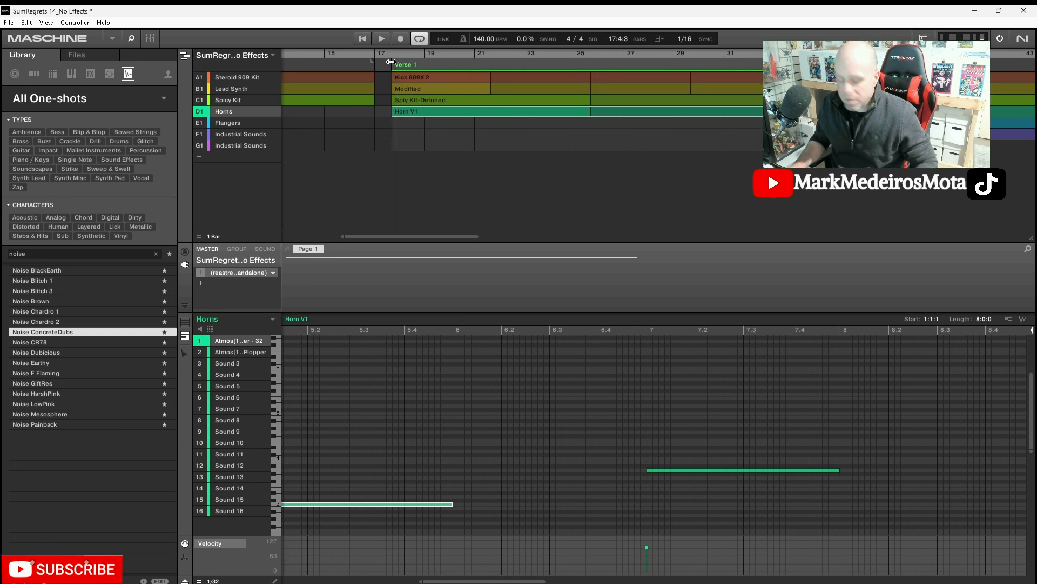
{"action": "left_click_drag", "start_coordinate": [477, 237], "coordinate": [375, 238]}
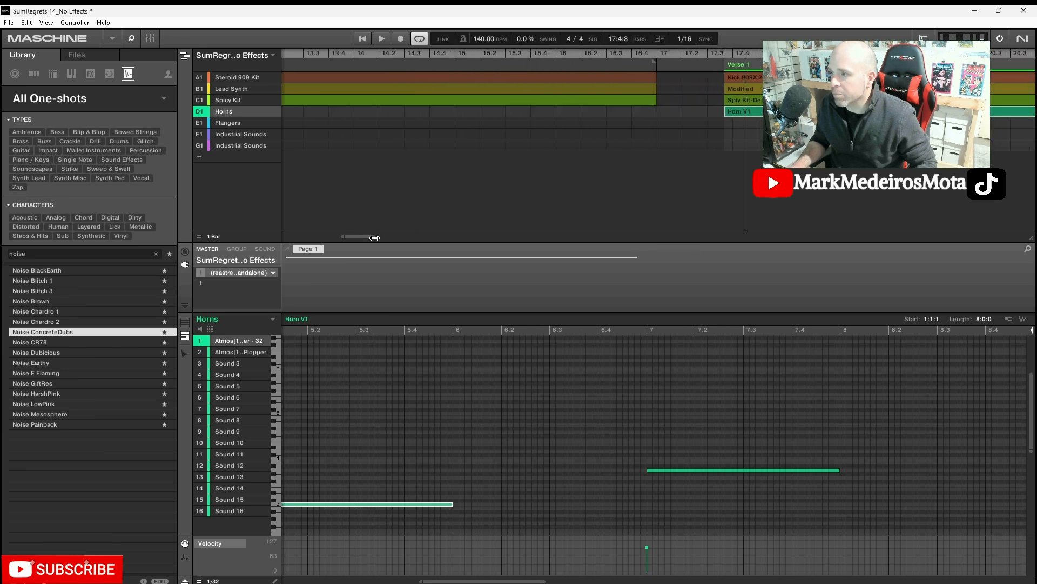
{"action": "left_click_drag", "start_coordinate": [724, 60], "coordinate": [707, 65]}
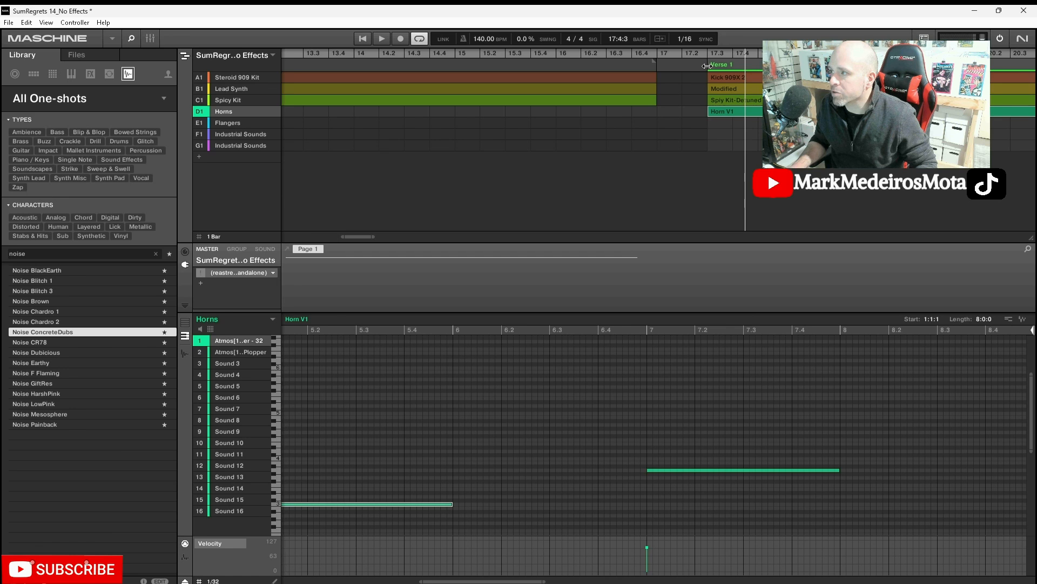
Play the gap before Verse 1 from position 16:2:3 and stop once the verse has started
{"action": "left_click", "coordinate": [595, 52]}
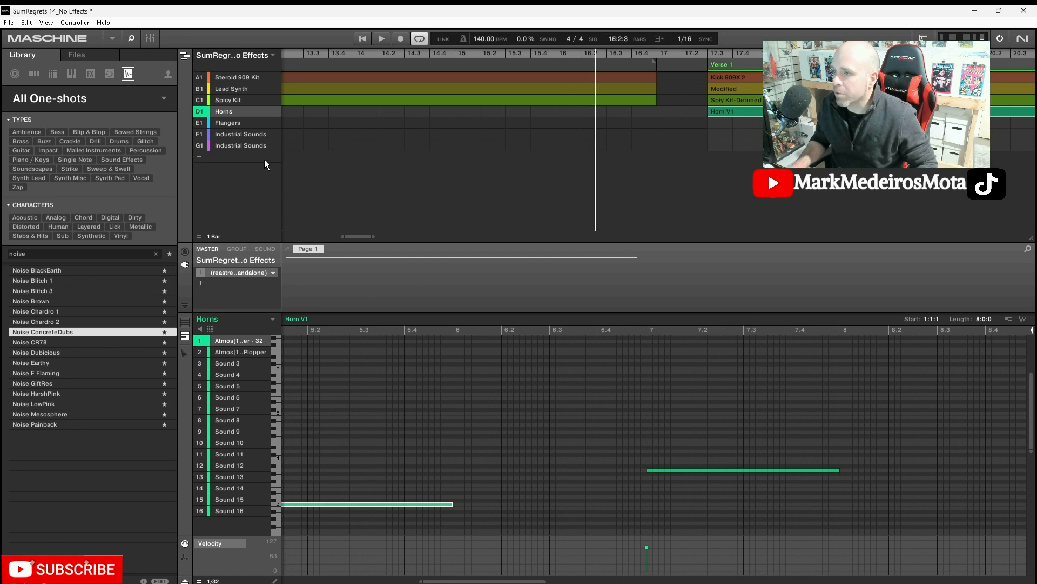
{"action": "left_click", "coordinate": [380, 38]}
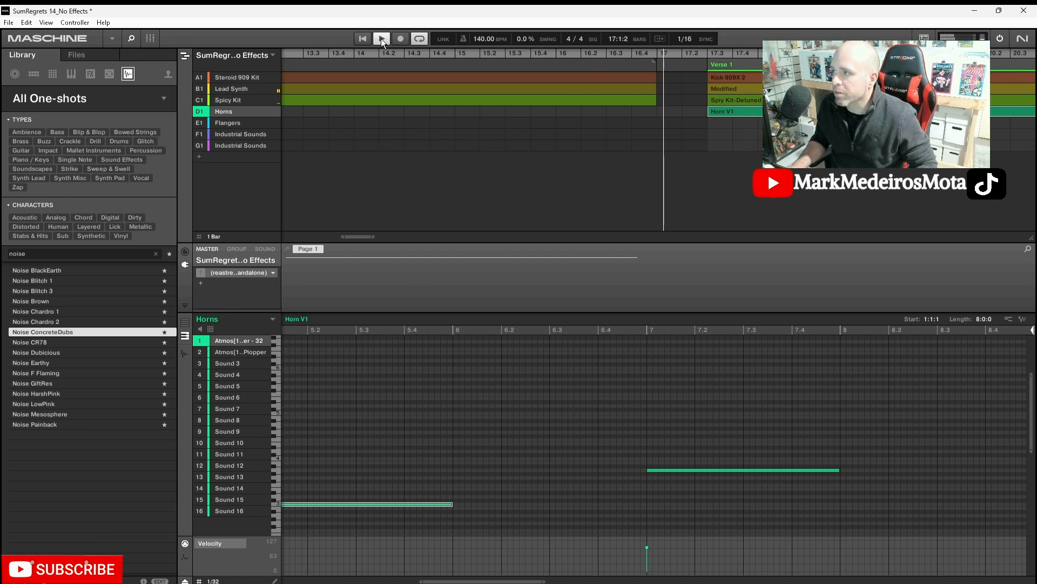
{"action": "left_click", "coordinate": [381, 38]}
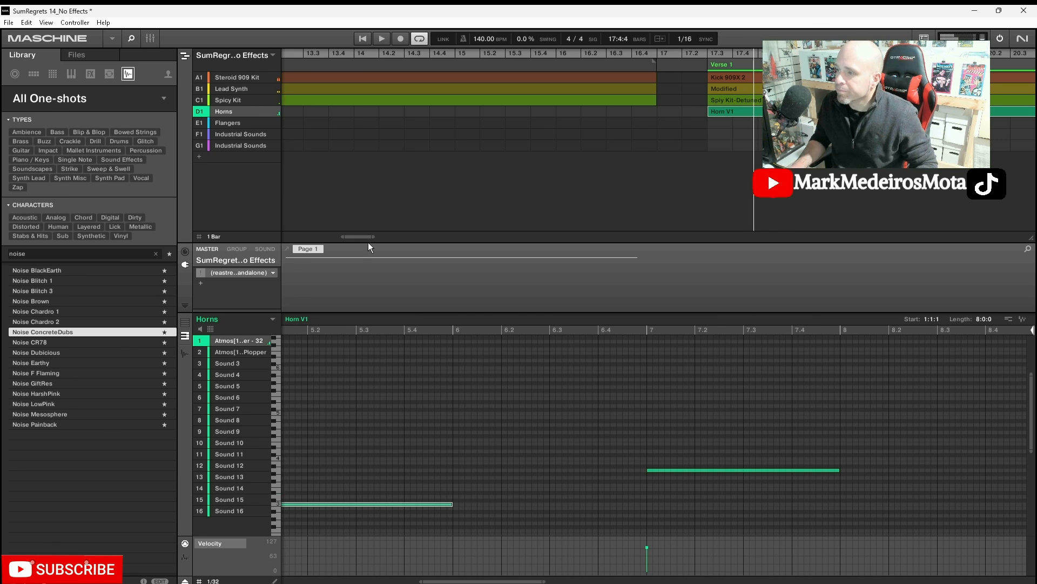
Add another Outro_Final section at the end of the song and undo the addition
{"action": "left_click_drag", "start_coordinate": [371, 236], "coordinate": [476, 236]}
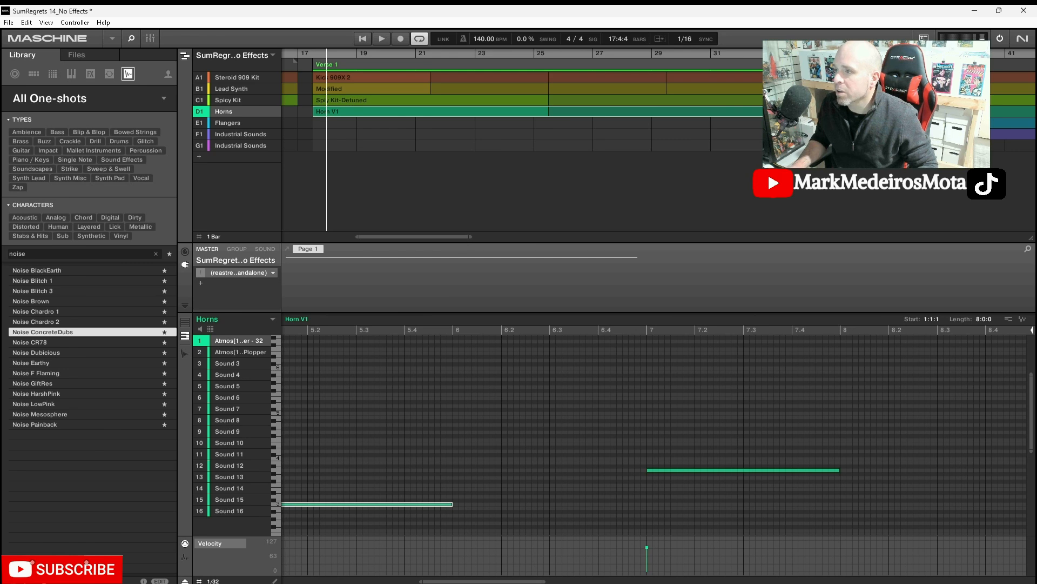
{"action": "scroll", "coordinate": [658, 139], "scroll_direction": "right", "scroll_amount": 15}
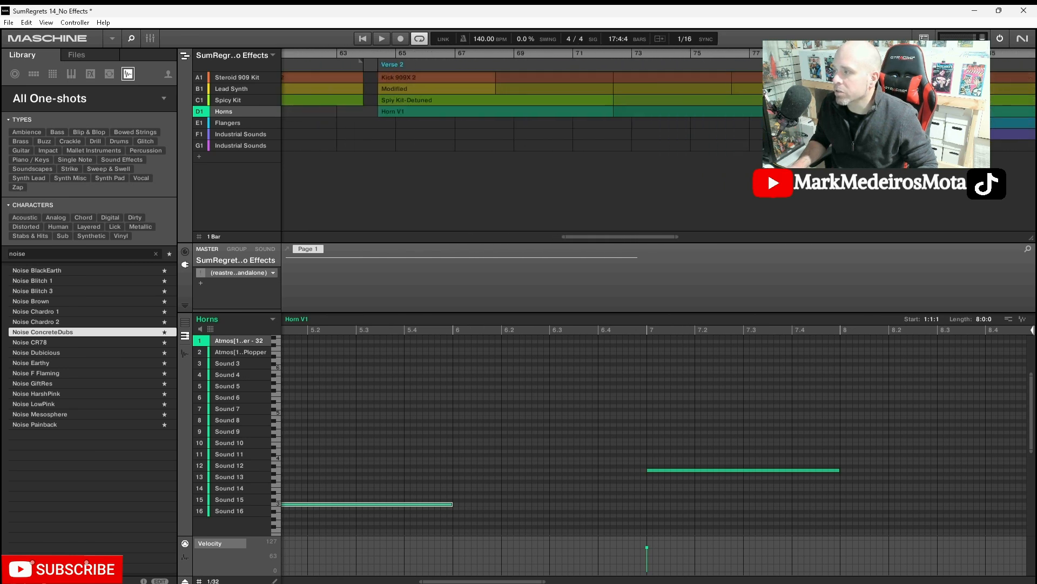
{"action": "scroll", "coordinate": [522, 105], "scroll_direction": "right", "scroll_amount": 19}
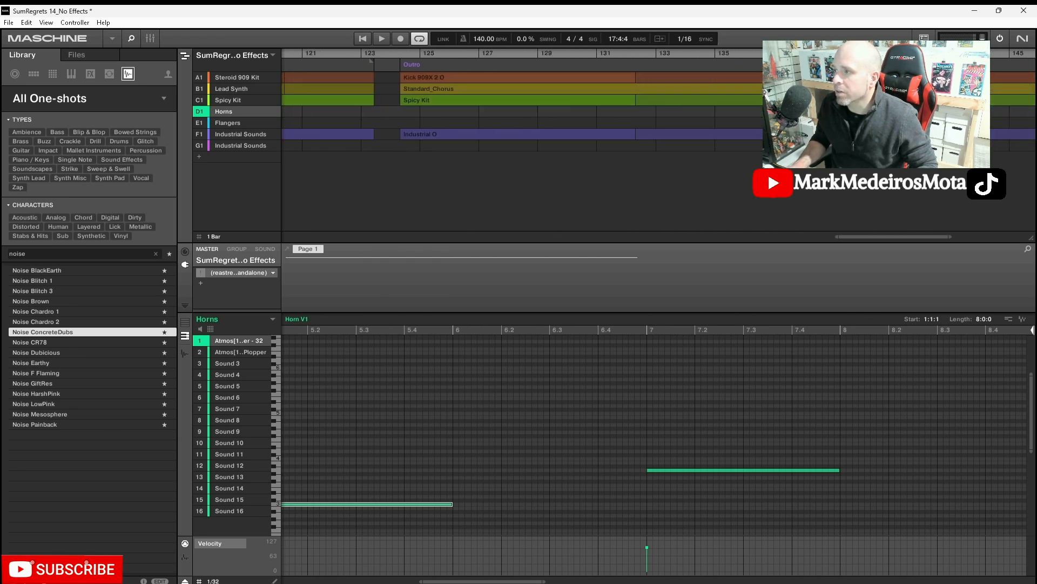
{"action": "scroll", "coordinate": [522, 105], "scroll_direction": "right", "scroll_amount": 5}
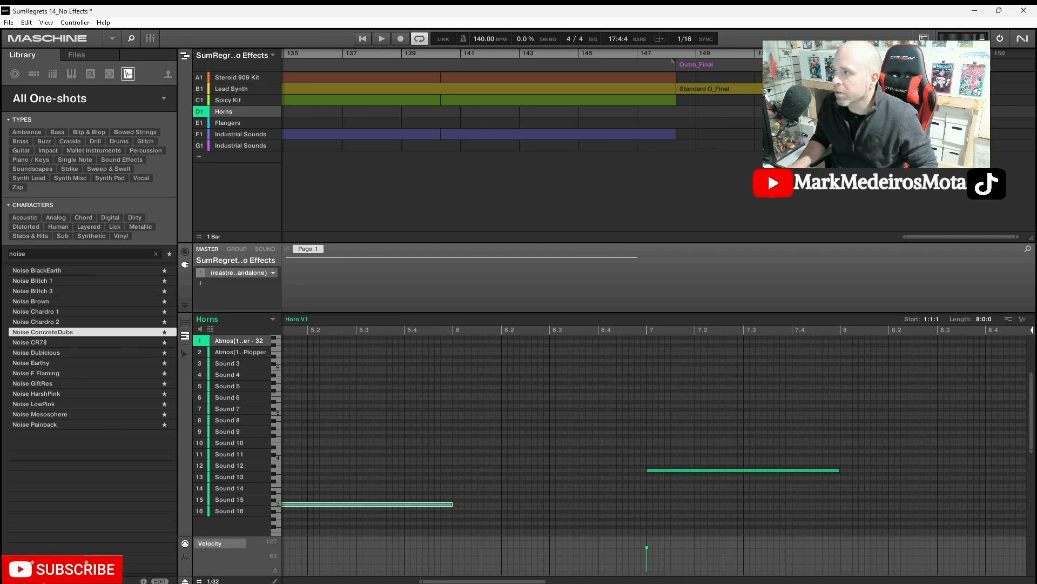
{"action": "left_click", "coordinate": [687, 111]}
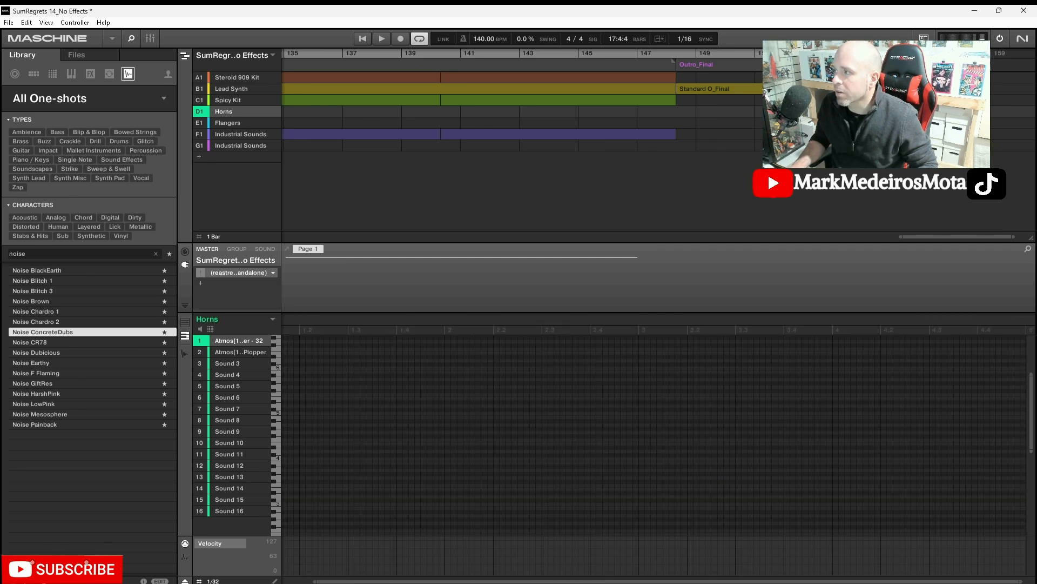
{"action": "right_click", "coordinate": [871, 64]}
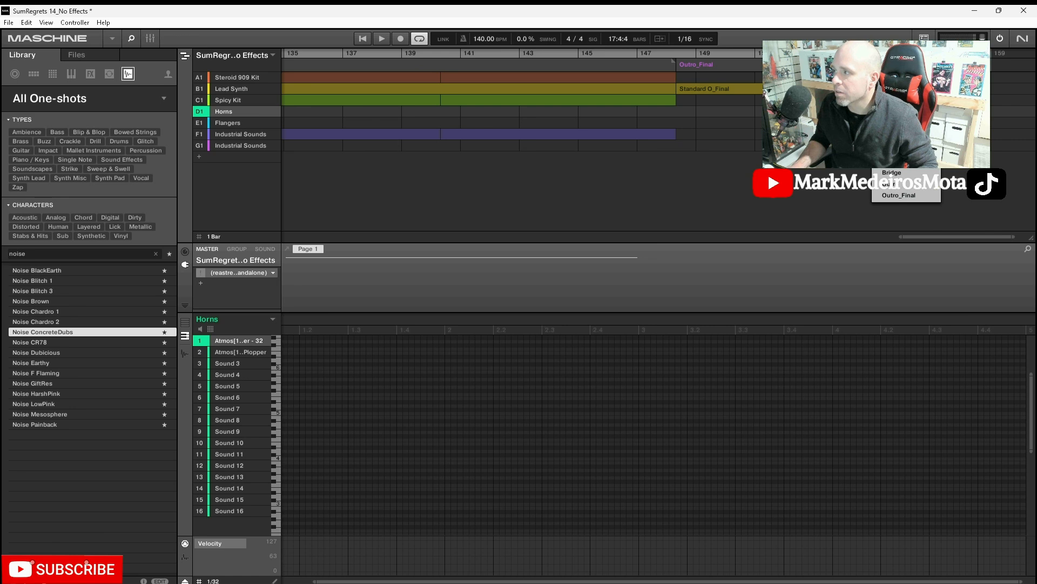
{"action": "left_click", "coordinate": [901, 198]}
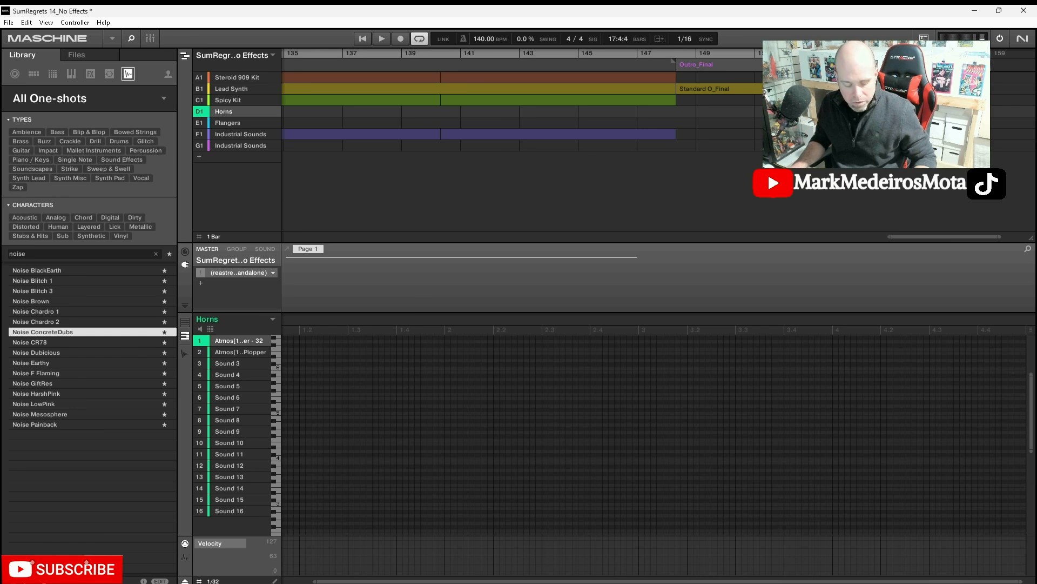
{"action": "key", "text": "ctrl+z"}
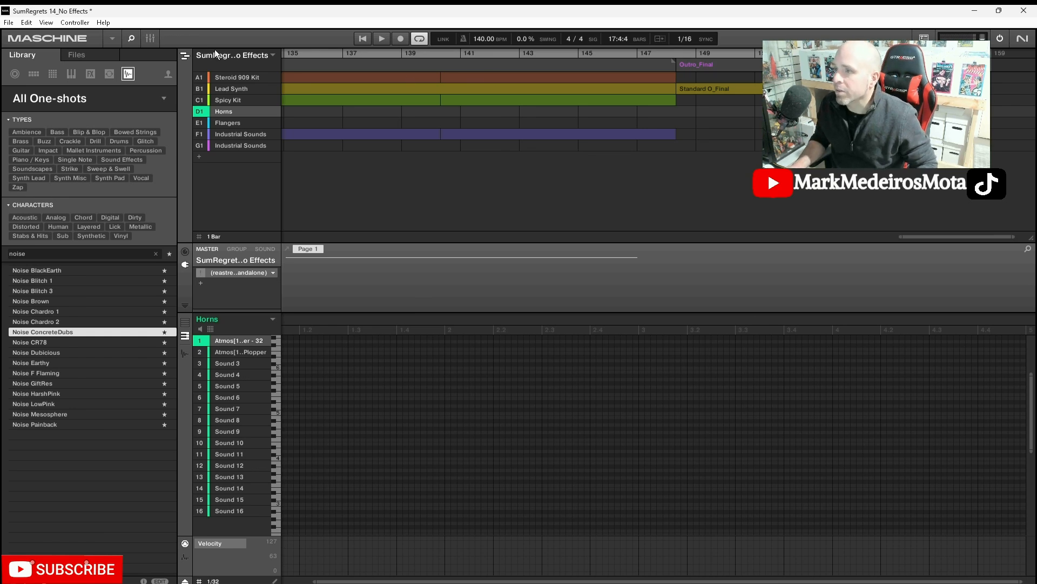
Create a new scene after Outro_Final and assign it the Kick 909X 2 and Industrial C patterns
{"action": "left_click", "coordinate": [184, 54]}
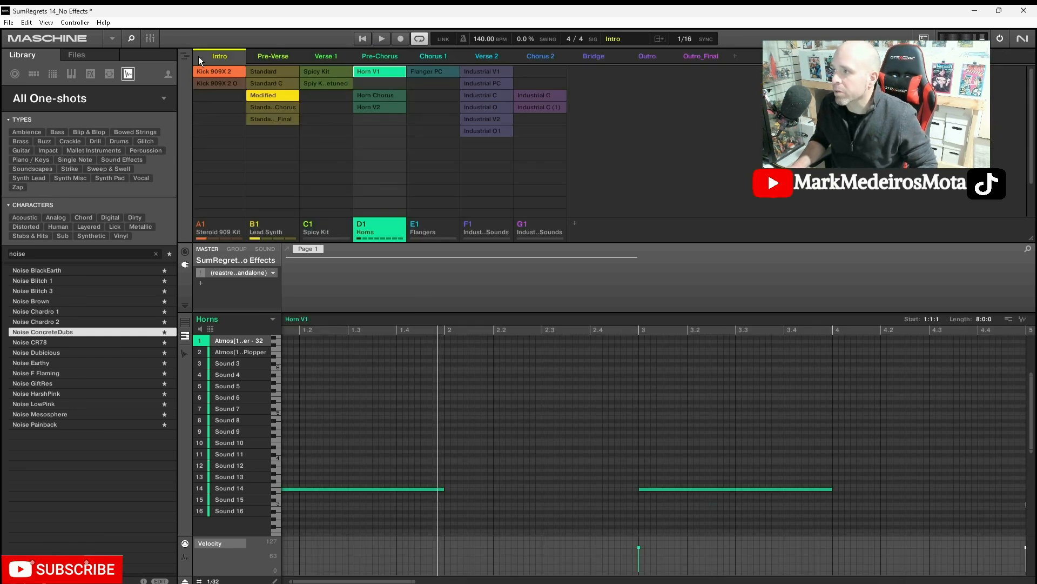
{"action": "left_click", "coordinate": [734, 55]}
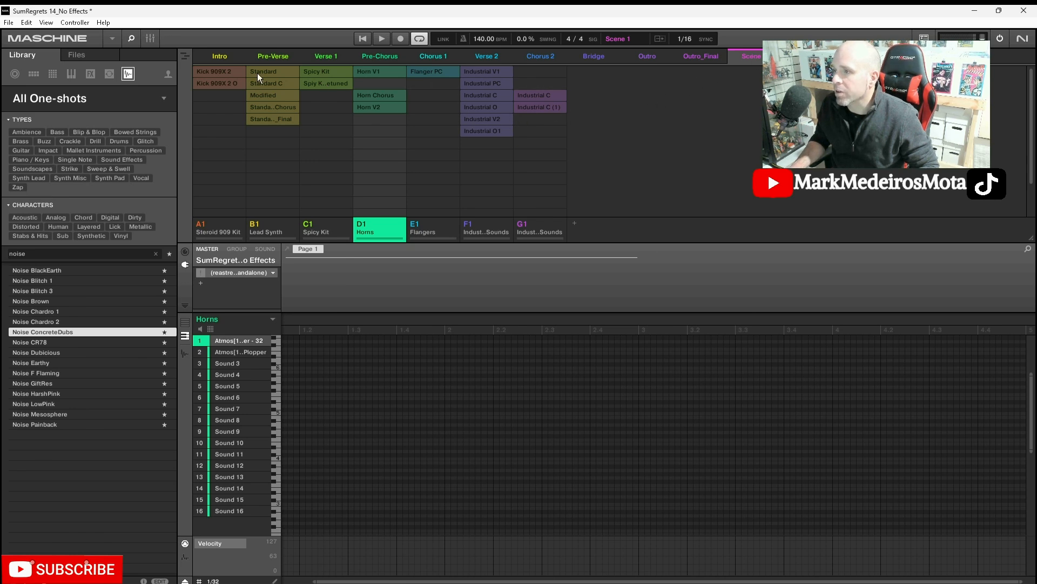
{"action": "left_click", "coordinate": [226, 75]}
{"action": "left_click", "coordinate": [526, 94]}
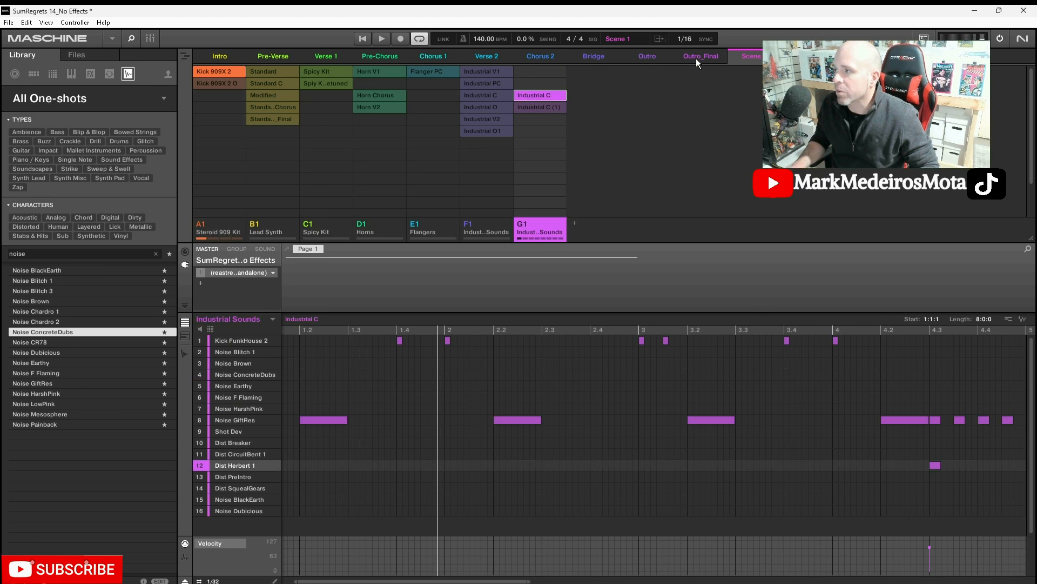
Append Scene 1 as a new section after Outro_Final in the song timeline
{"action": "left_click", "coordinate": [187, 55]}
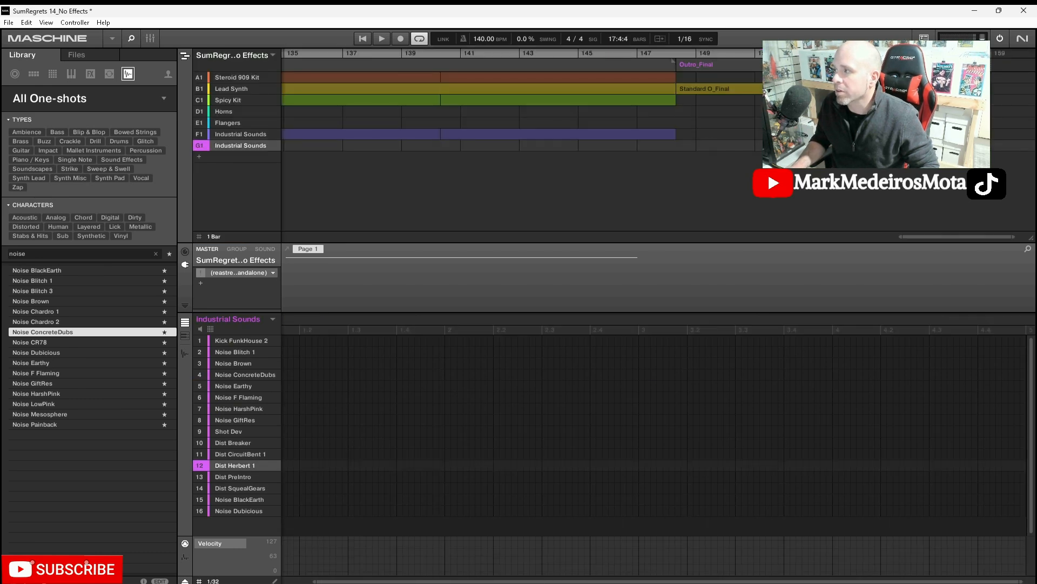
{"action": "left_click", "coordinate": [886, 64]}
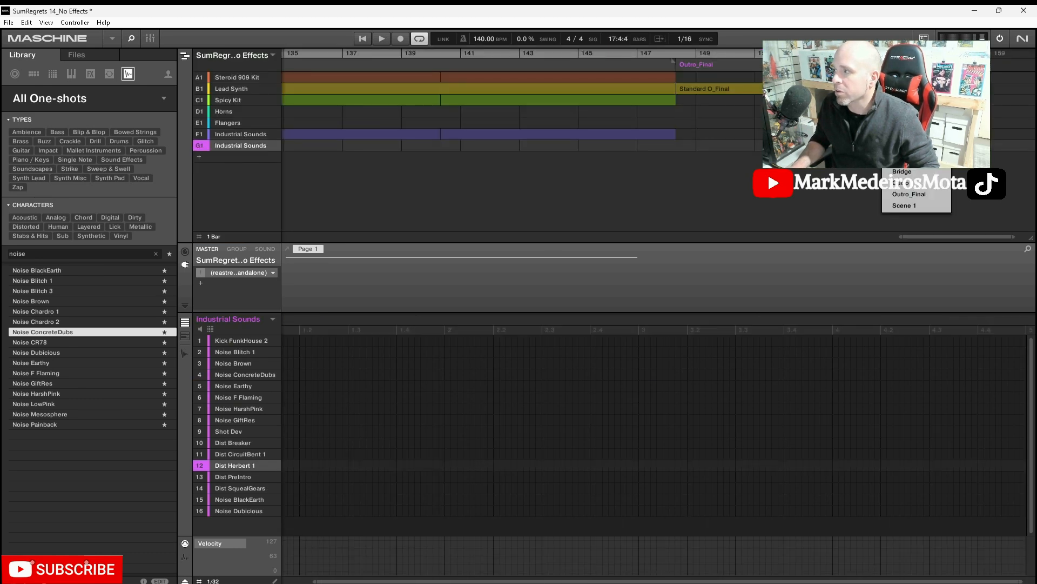
{"action": "left_click", "coordinate": [922, 206]}
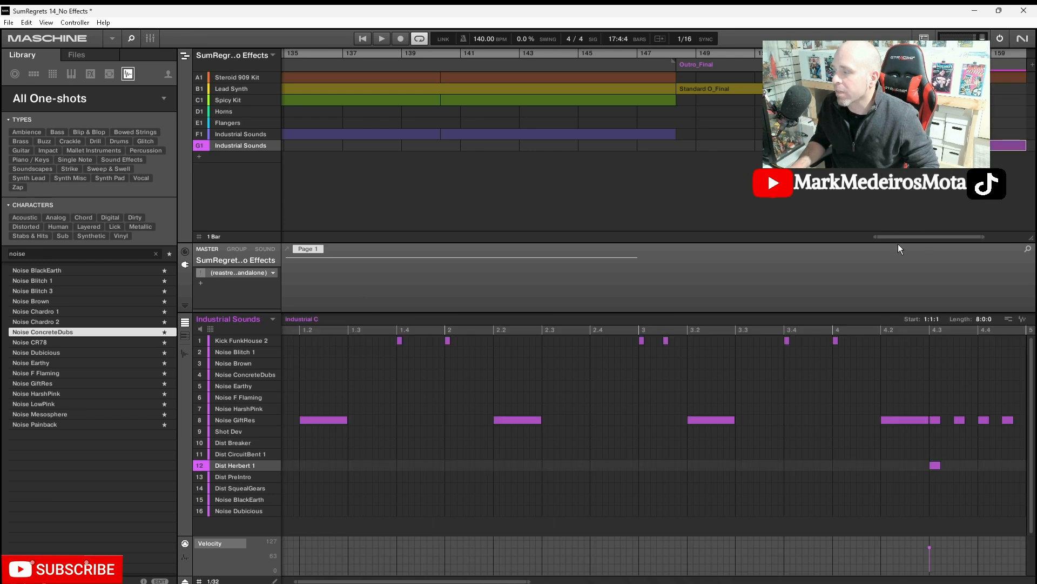
Examine the Kick 909X 2 and Industrial C patterns in the Scene 1 section at the end of the song
{"action": "left_click_drag", "start_coordinate": [910, 237], "coordinate": [949, 237]}
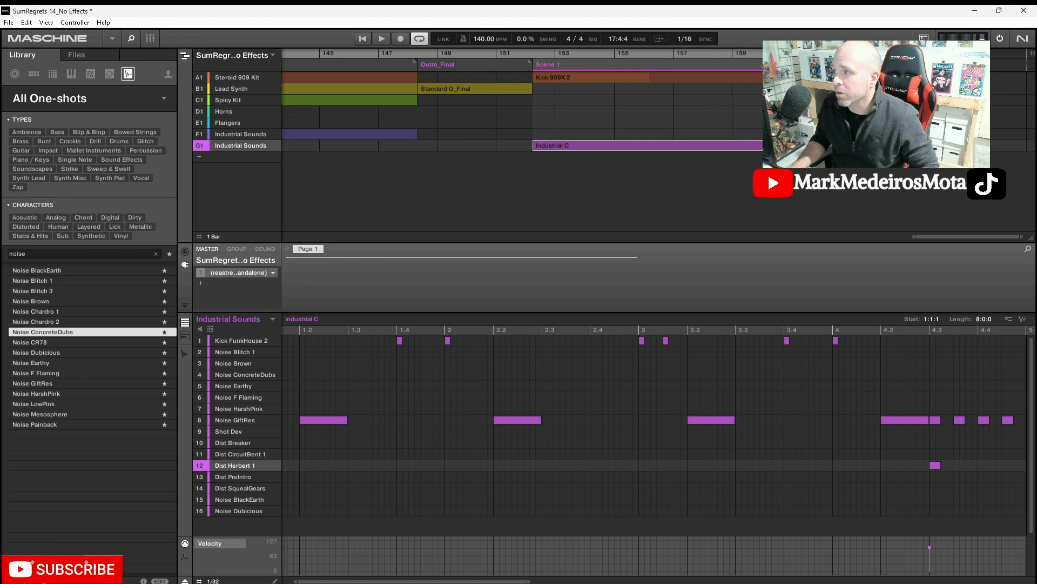
{"action": "mouse_move", "coordinate": [763, 66]}
{"action": "left_mouse_down"}
{"action": "mouse_move", "coordinate": [584, 73]}
{"action": "mouse_move", "coordinate": [762, 78]}
{"action": "left_mouse_up"}
{"action": "left_click", "coordinate": [582, 76]}
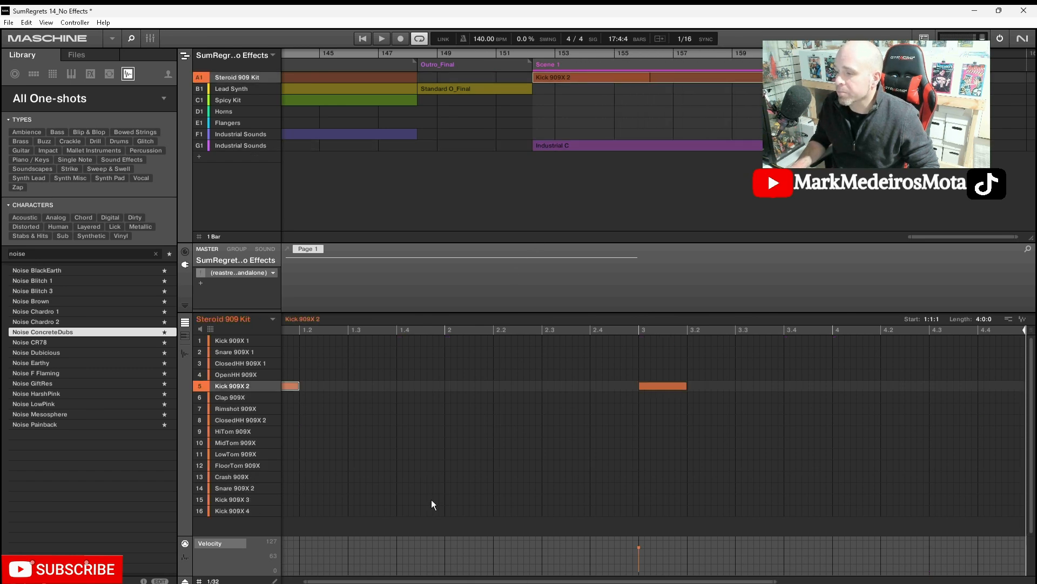
{"action": "left_click_drag", "start_coordinate": [413, 581], "coordinate": [573, 581]}
{"action": "left_click", "coordinate": [599, 144]}
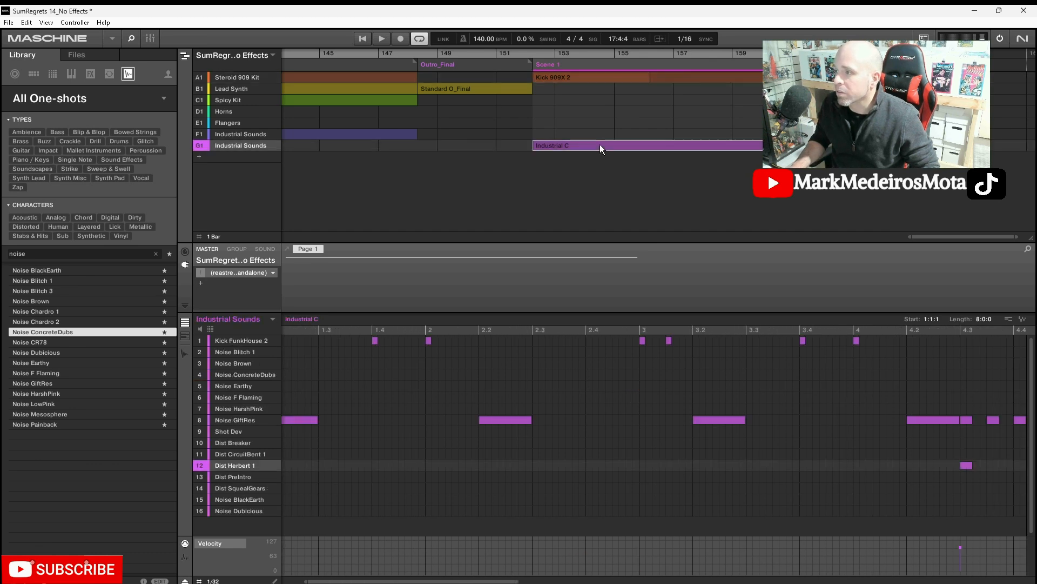
{"action": "left_click_drag", "start_coordinate": [489, 581], "coordinate": [737, 578]}
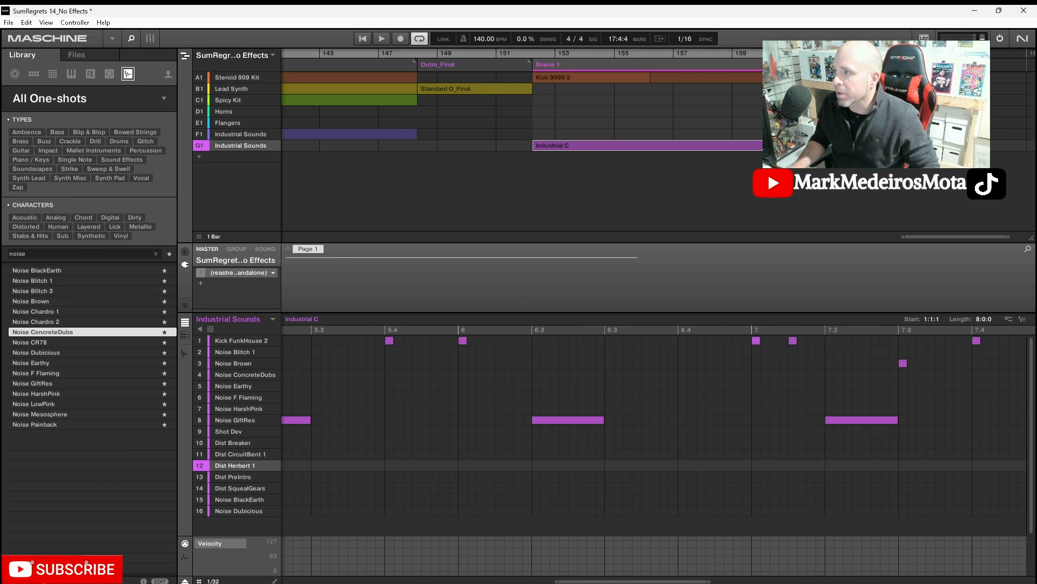
Delete the Scene 1 section after Outro_Final from the song timeline
{"action": "left_click_drag", "start_coordinate": [804, 63], "coordinate": [551, 79]}
{"action": "right_click", "coordinate": [717, 64]}
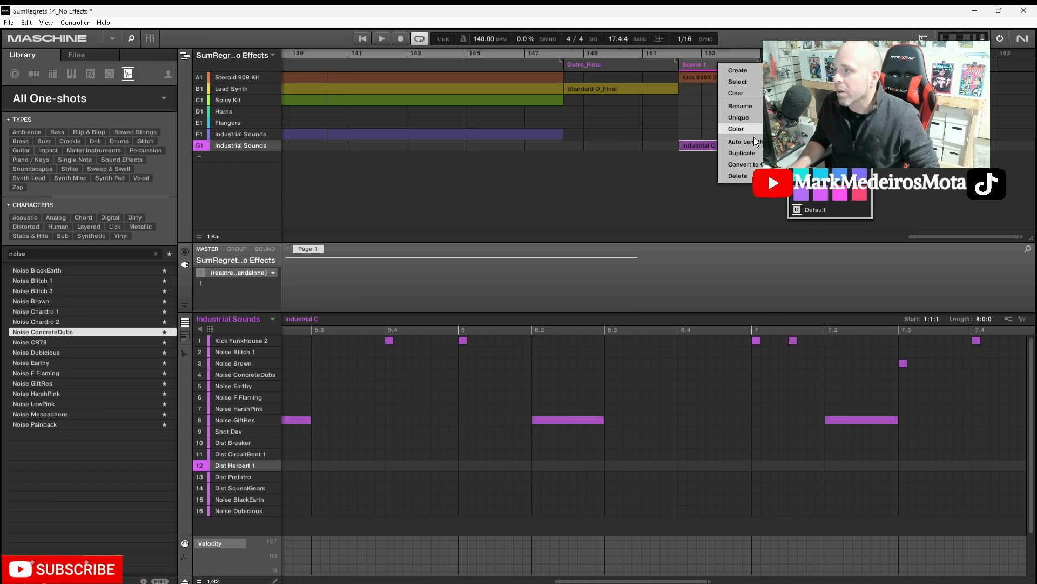
{"action": "left_click", "coordinate": [741, 172]}
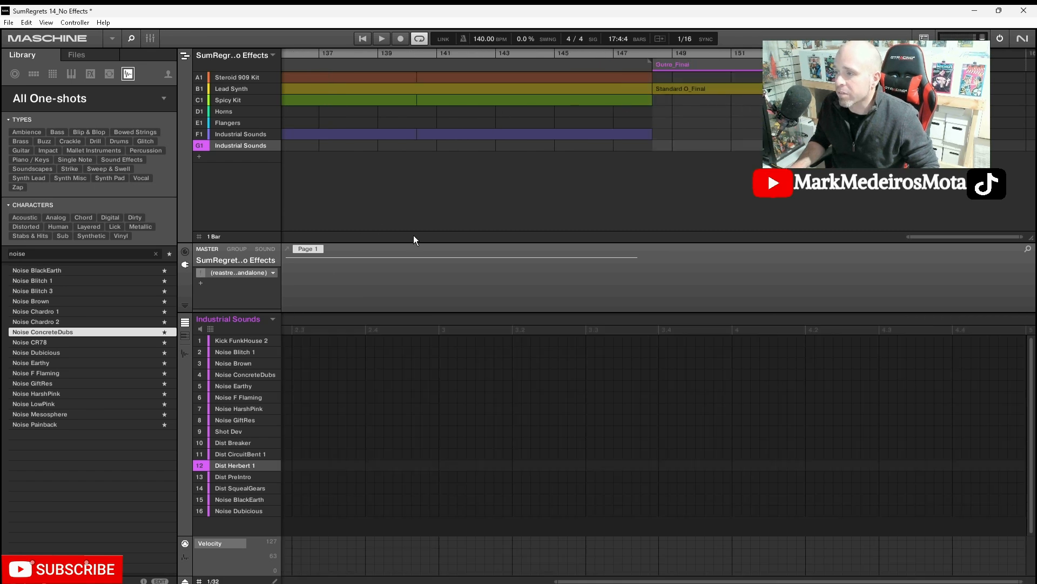
Inspect the Kick 909X 2 pattern in the Intro and Pre-Verse sections at the start of the song
{"action": "left_click_drag", "start_coordinate": [943, 237], "coordinate": [274, 235]}
{"action": "left_click", "coordinate": [310, 77]}
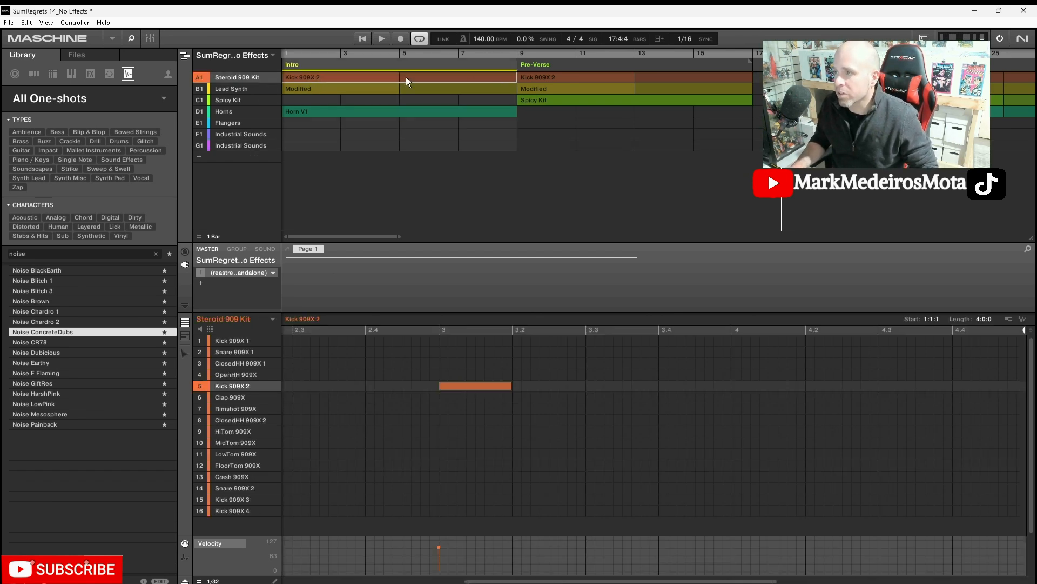
{"action": "left_click", "coordinate": [553, 78]}
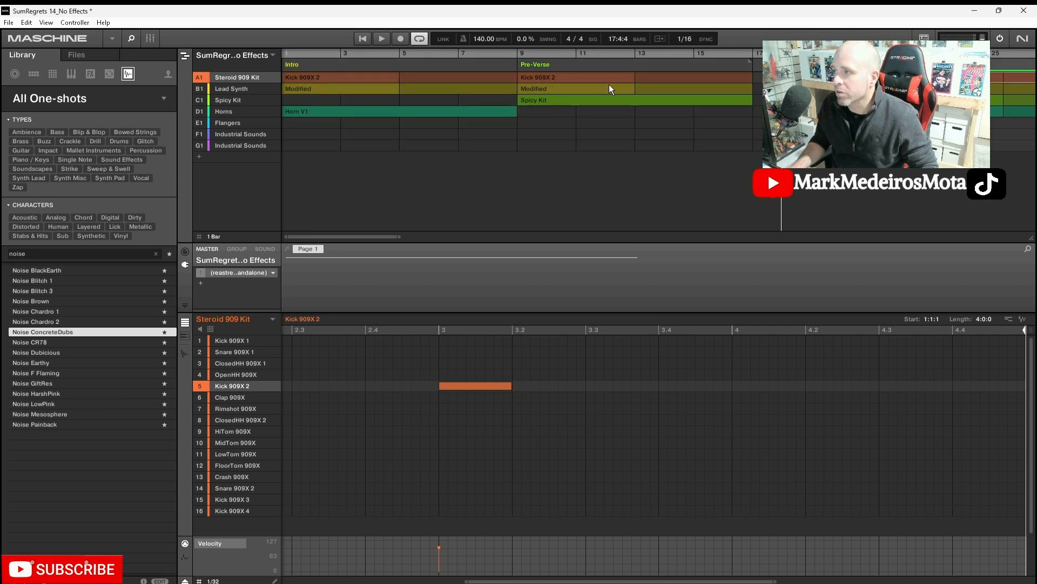
Add four empty patterns below the existing ones in the Steroid 909 Kit group in the scene and pattern overview
{"action": "left_click", "coordinate": [183, 56]}
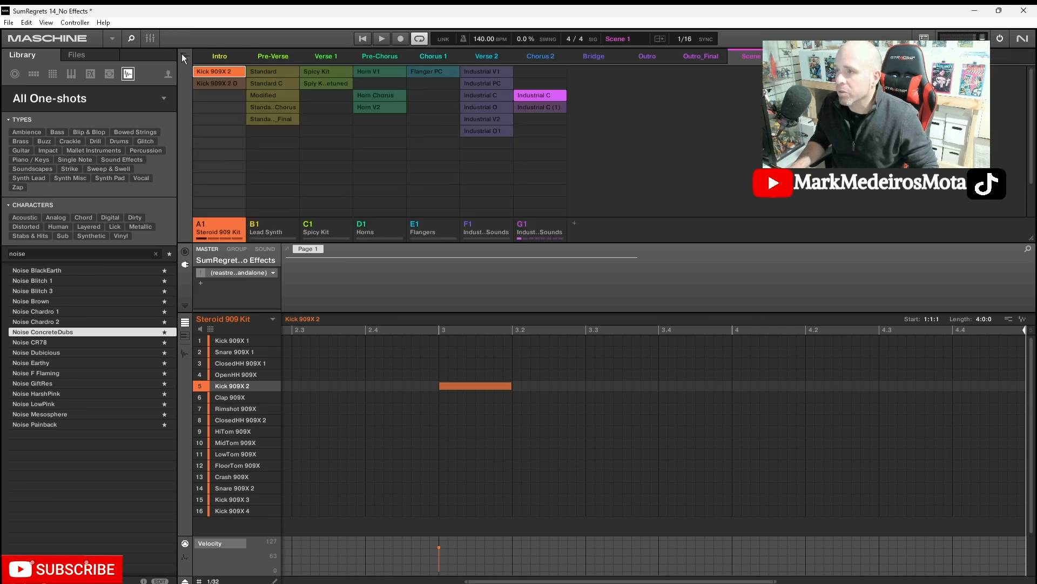
{"action": "left_click", "coordinate": [220, 84]}
{"action": "left_click", "coordinate": [222, 95]}
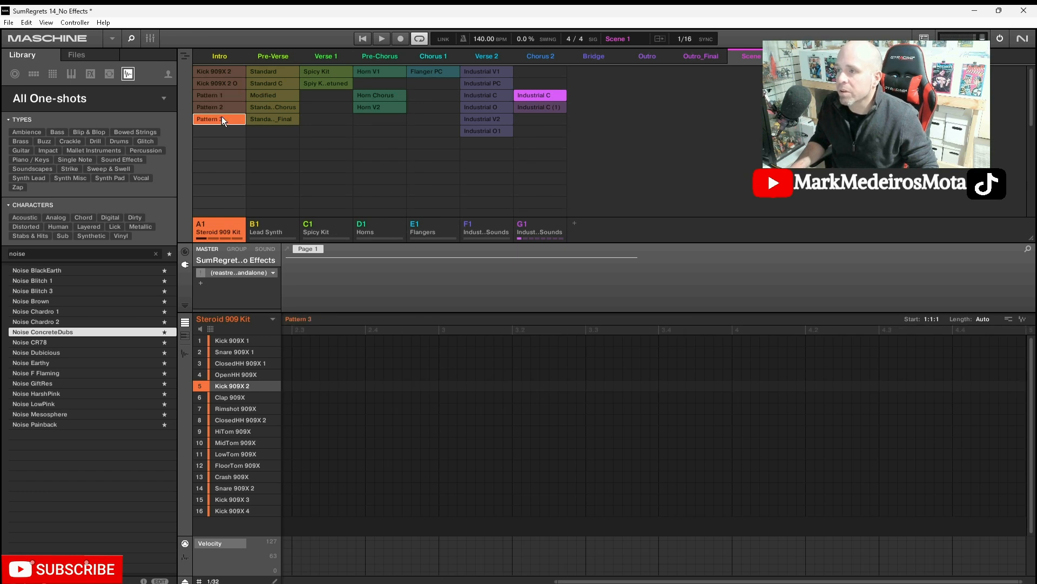
Duplicate the Kick 909X 2 pattern in the Steroid 909 Kit group
{"action": "left_click", "coordinate": [226, 72]}
{"action": "right_click", "coordinate": [226, 73]}
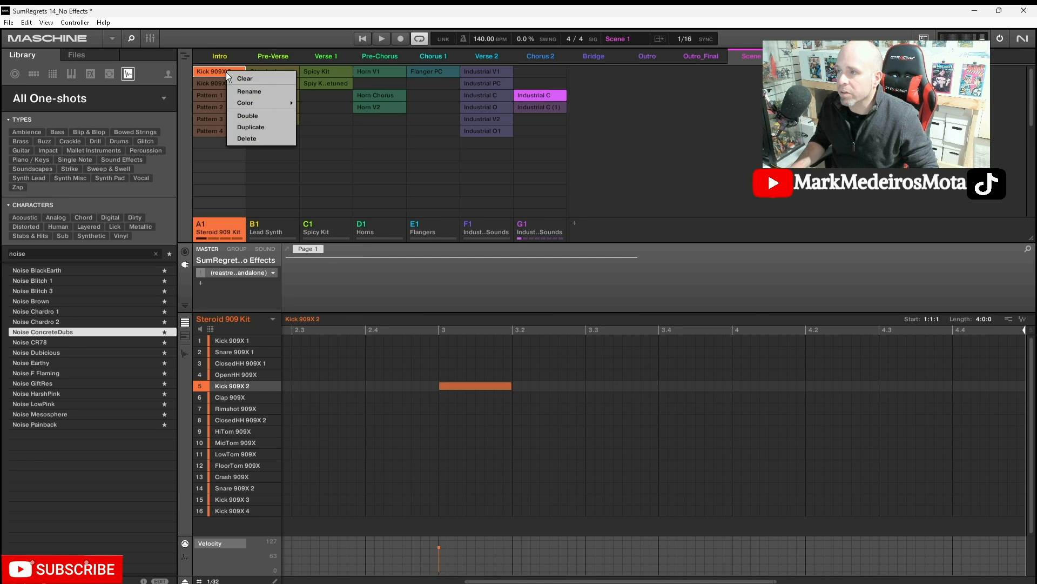
{"action": "left_click", "coordinate": [249, 128]}
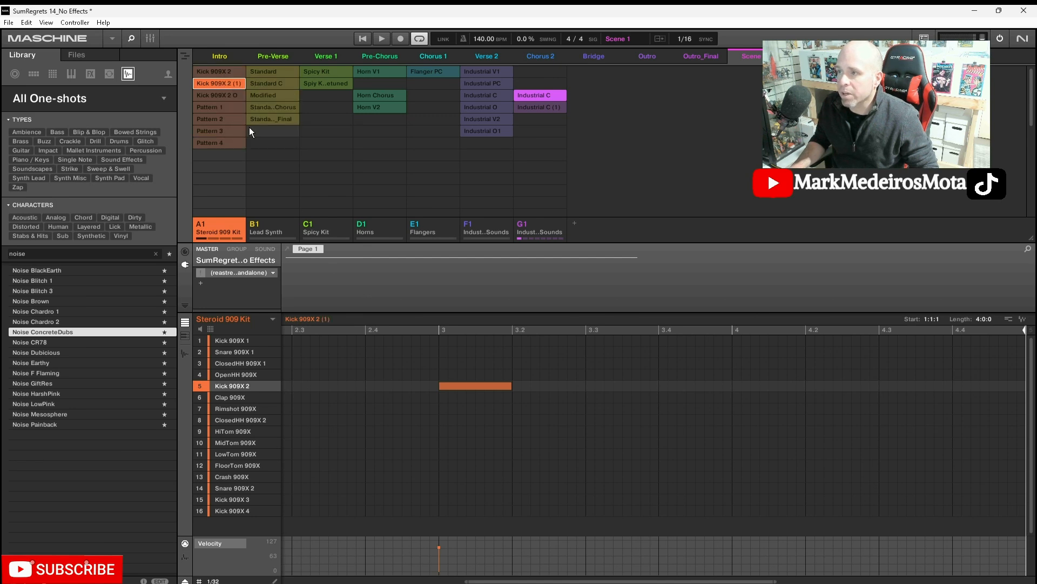
Keep the duplicated kick pattern assigned to Scene 1 and add a one-beat Kick 909X 2 note at 3.3
{"action": "right_click", "coordinate": [236, 83]}
{"action": "left_click", "coordinate": [231, 83]}
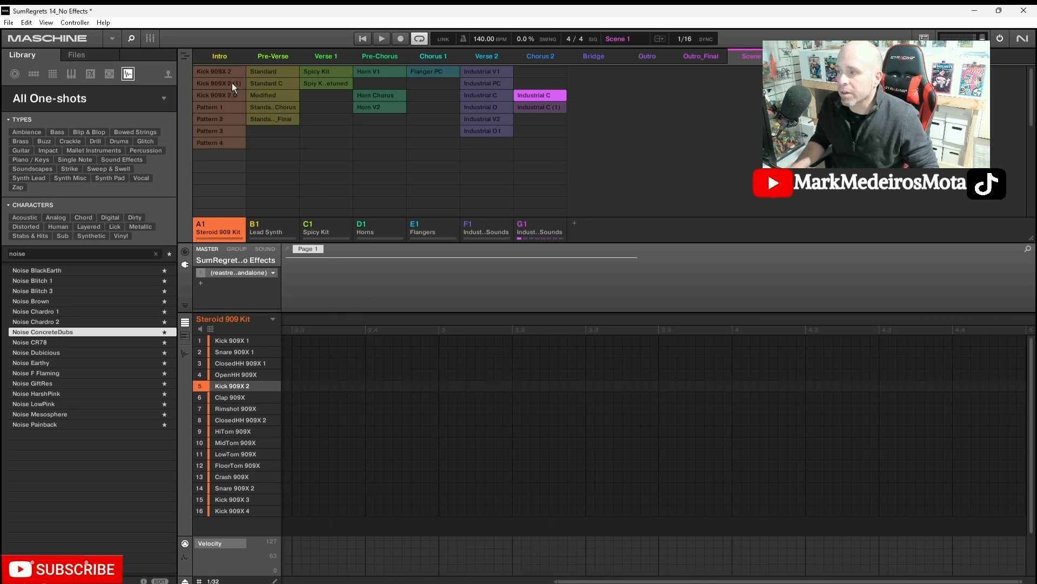
{"action": "left_click", "coordinate": [222, 82]}
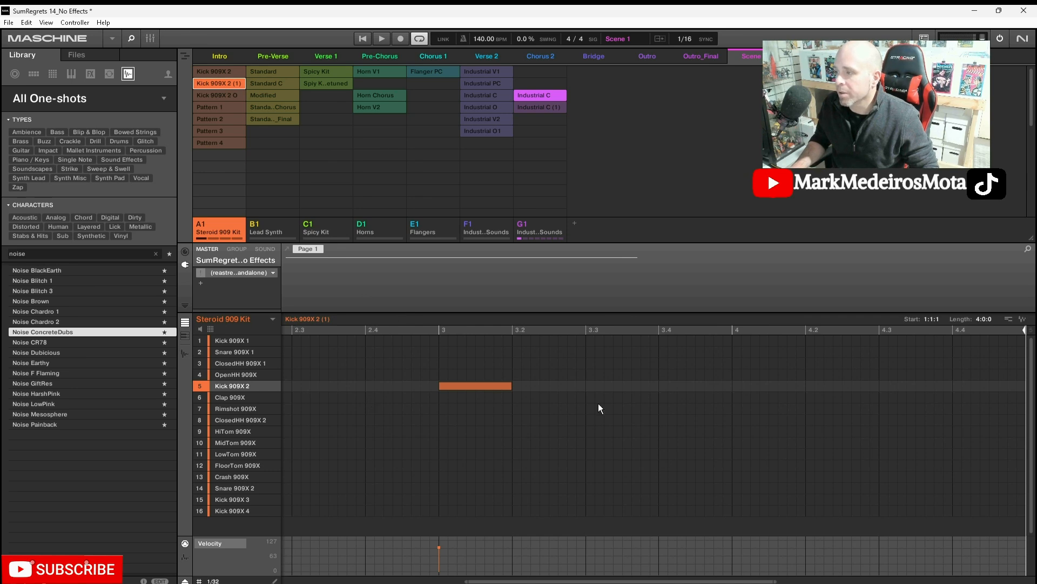
{"action": "left_click_drag", "start_coordinate": [588, 385], "coordinate": [659, 386]}
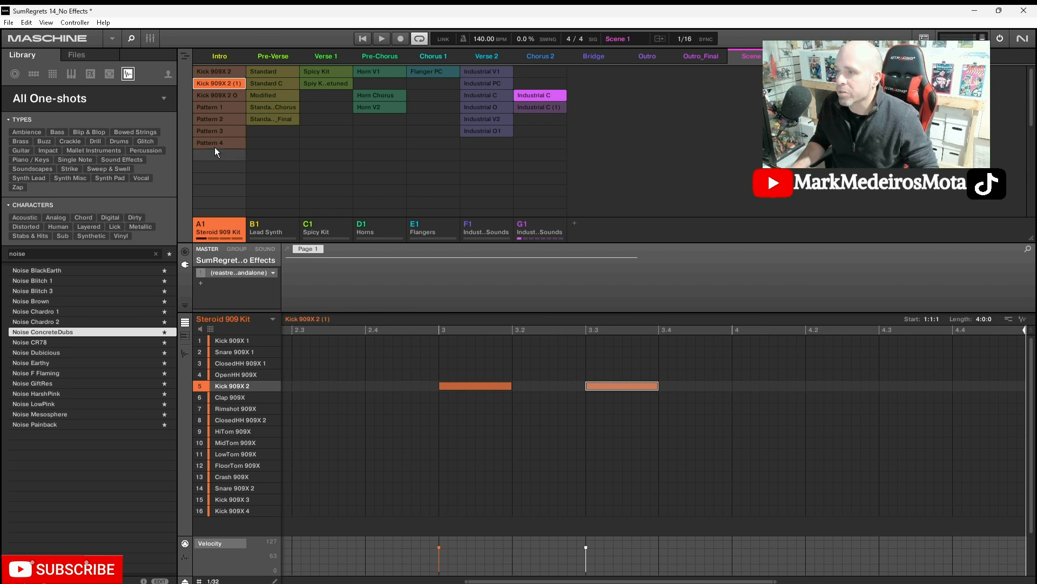
Rename the duplicated kick pattern as "Kick 909X 2 M"
{"action": "right_click", "coordinate": [229, 83]}
{"action": "left_click", "coordinate": [246, 101]}
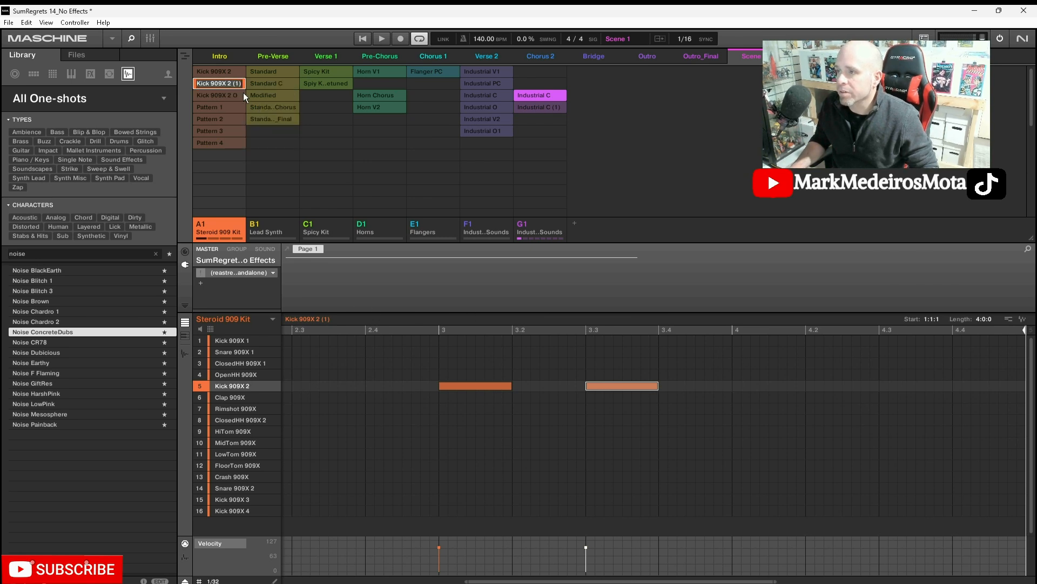
{"action": "key", "text": "BackSpace"}
{"action": "key", "text": "BackSpace"}
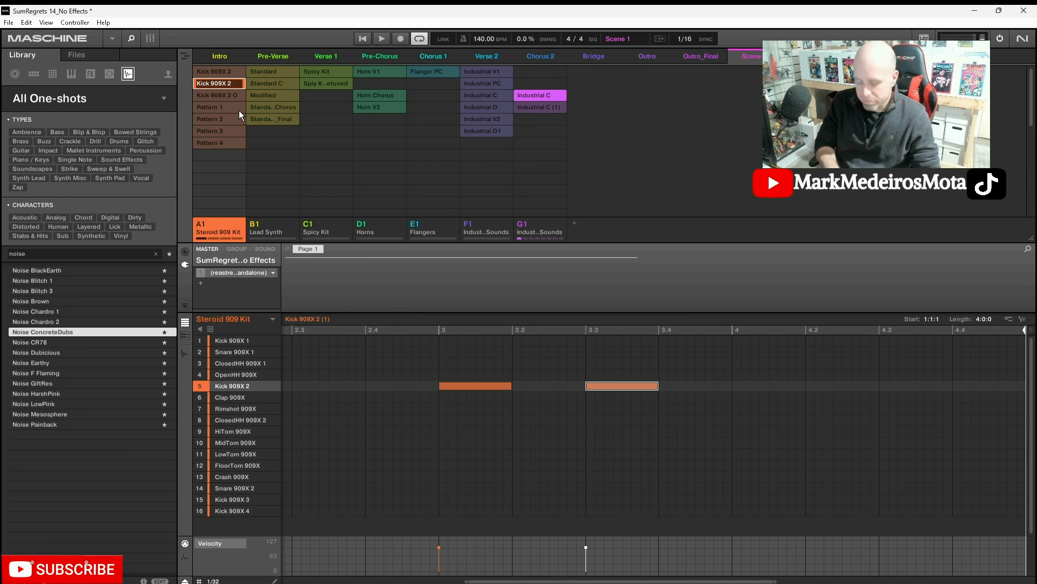
{"action": "type", "text": "M"}
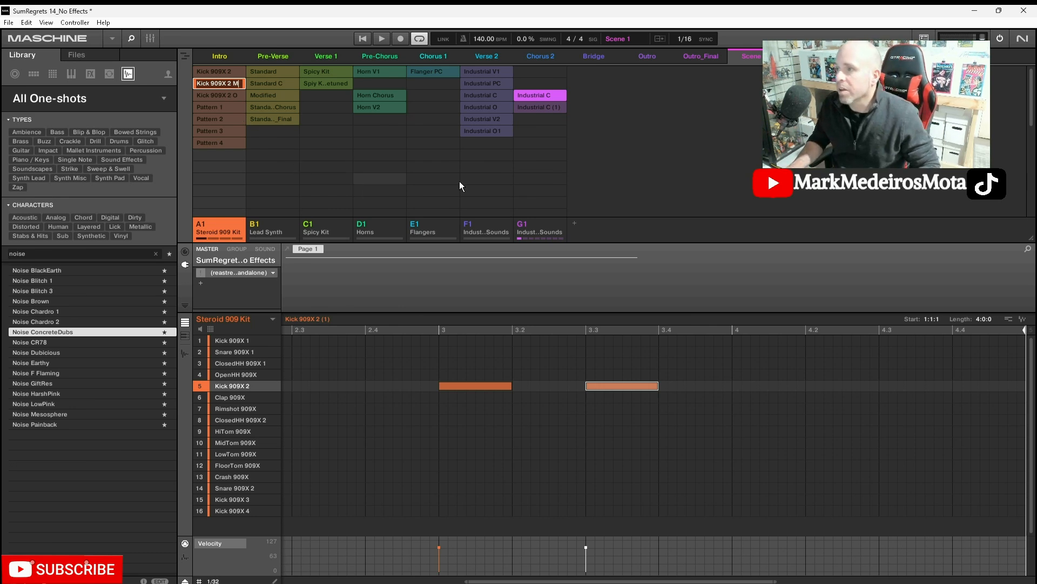
{"action": "key", "text": "Return"}
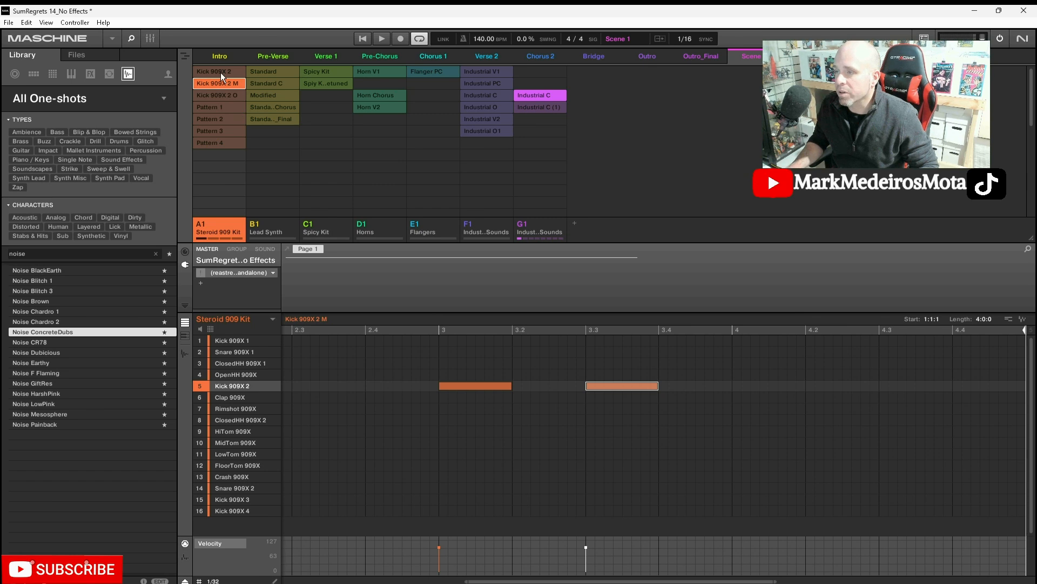
Compare the kick patterns assigned to the Intro scene and Scene 1
{"action": "left_click", "coordinate": [220, 56]}
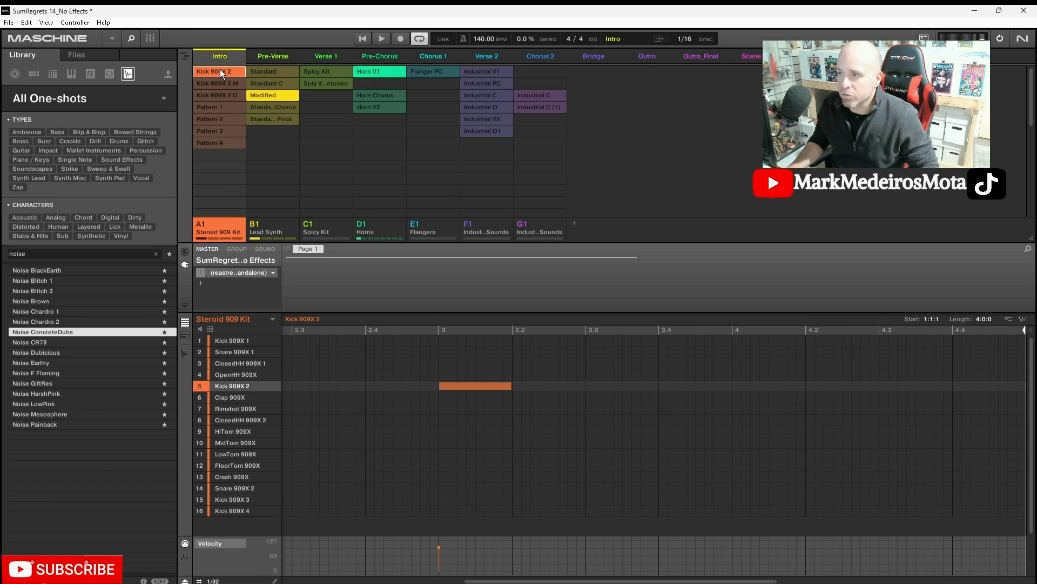
{"action": "left_click", "coordinate": [751, 56]}
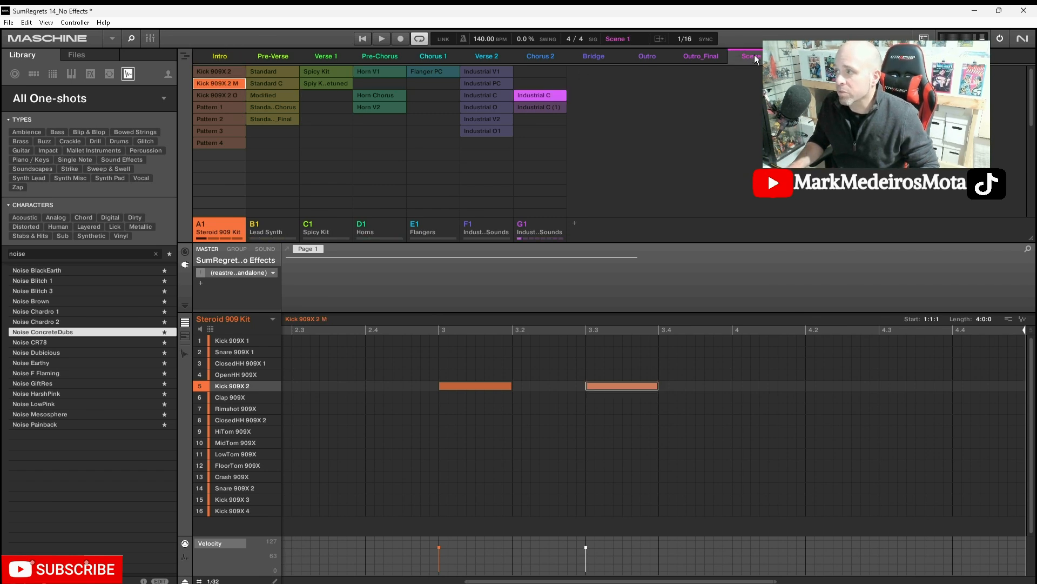
{"action": "left_click", "coordinate": [225, 93]}
{"action": "left_click", "coordinate": [229, 87]}
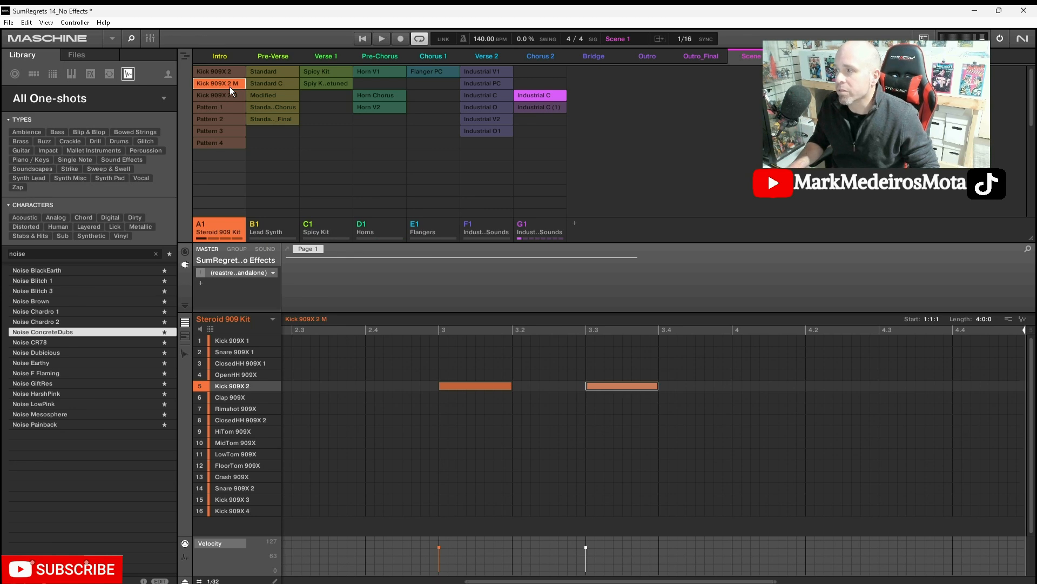
{"action": "right_click", "coordinate": [229, 84]}
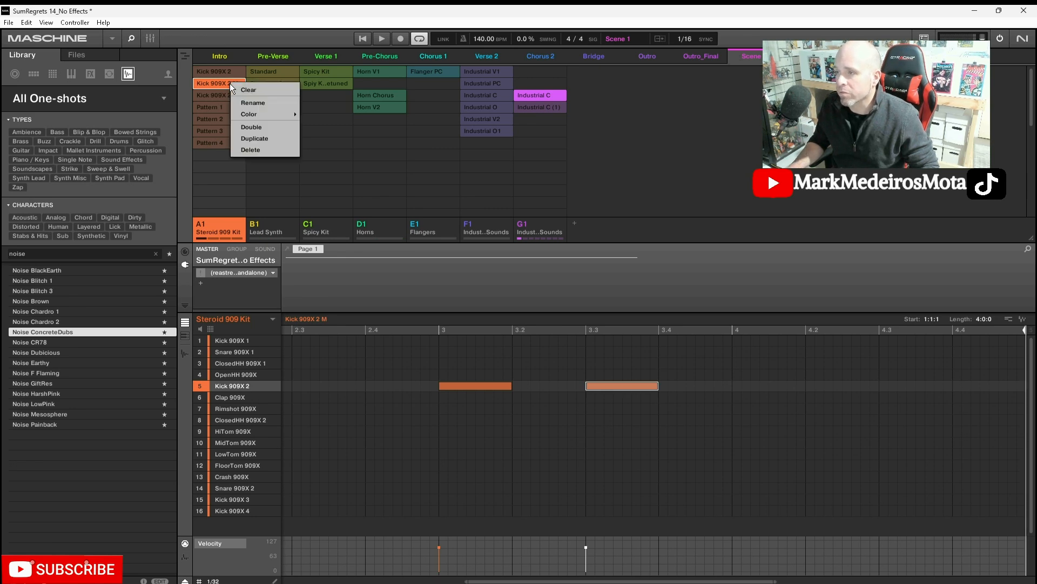
{"action": "left_click", "coordinate": [218, 104]}
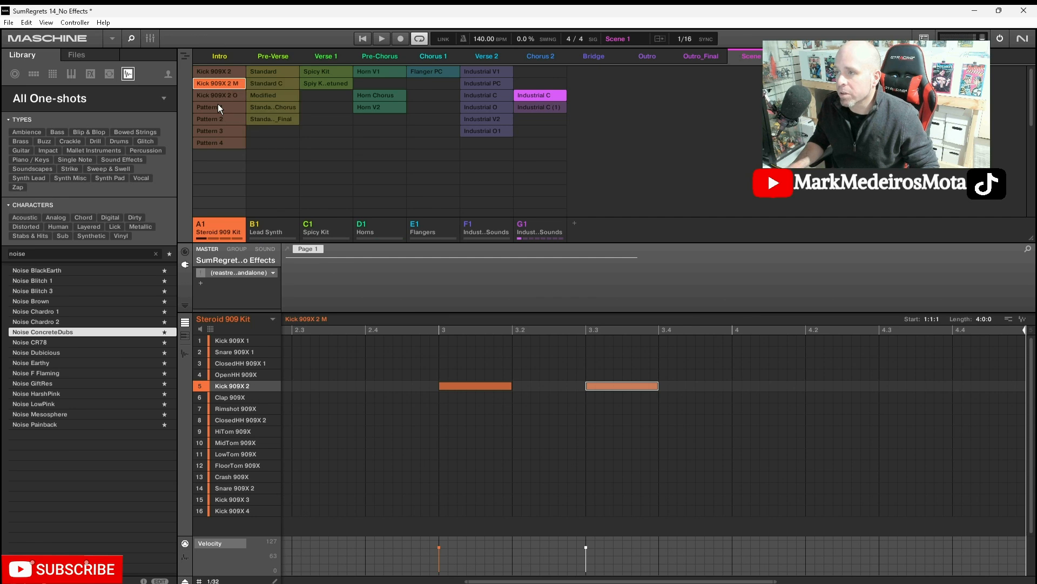
With the Pre-Verse scene selected, add two empty patterns to the Lead Synth group and five to the Spicy Kit group
{"action": "left_click", "coordinate": [266, 54]}
{"action": "left_click", "coordinate": [271, 133]}
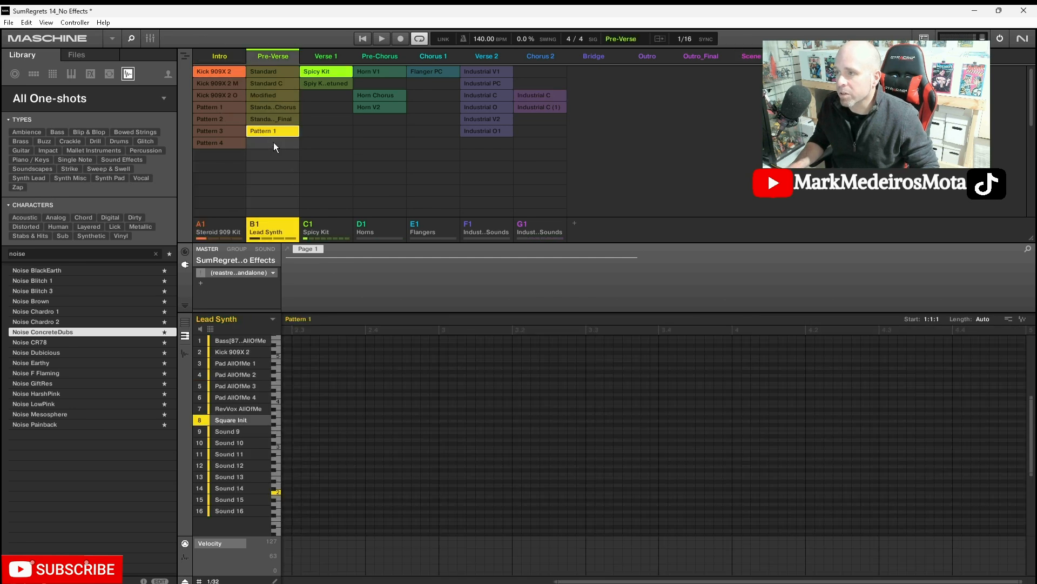
{"action": "left_click", "coordinate": [273, 142]}
{"action": "left_click", "coordinate": [326, 94]}
{"action": "left_click", "coordinate": [326, 103]}
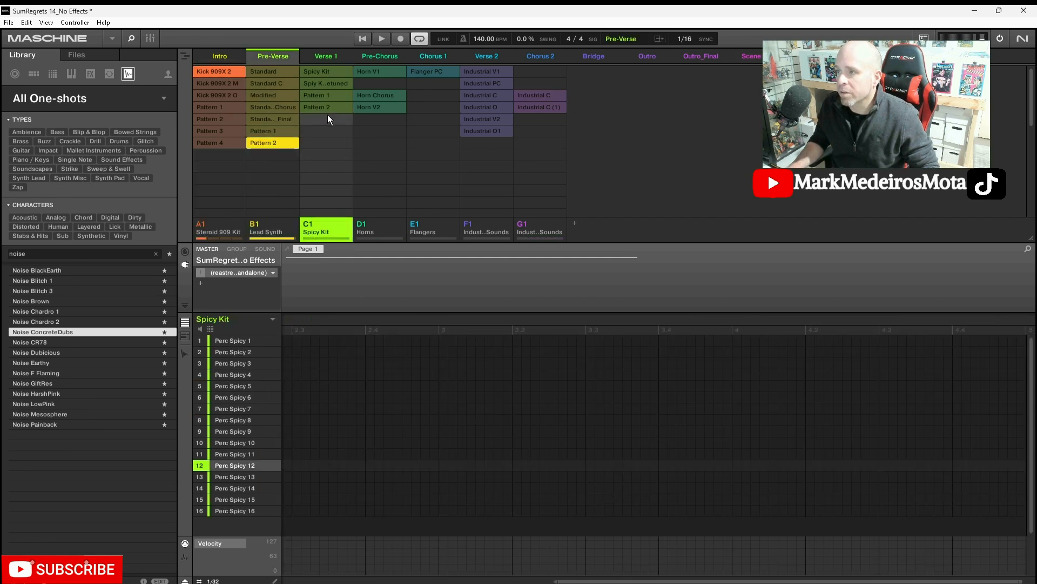
{"action": "left_click", "coordinate": [329, 119]}
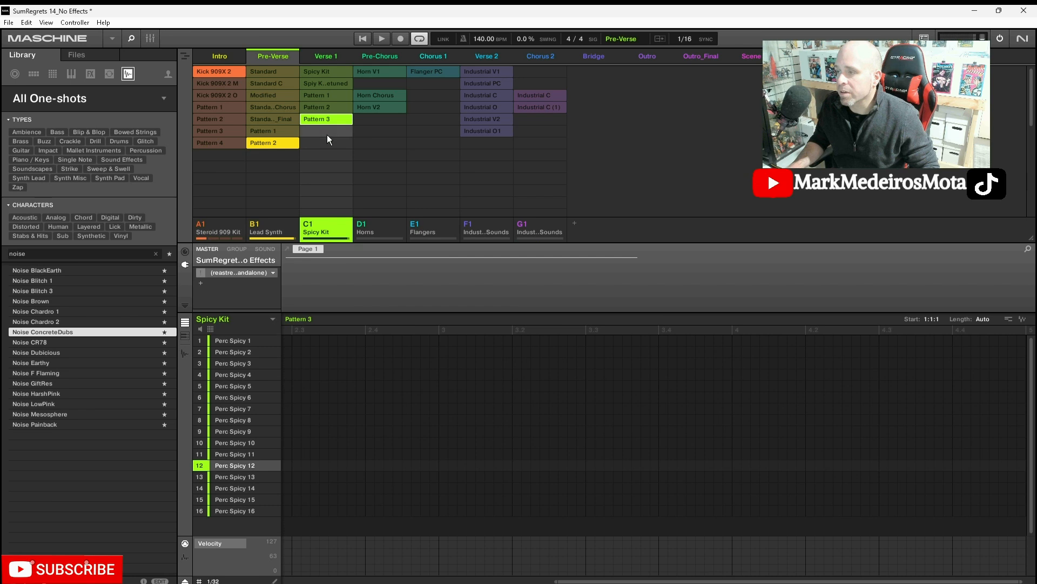
Check the newly assigned Lead Synth and Spicy Kit patterns in the Pre-Verse section of the song timeline
{"action": "left_click", "coordinate": [188, 56]}
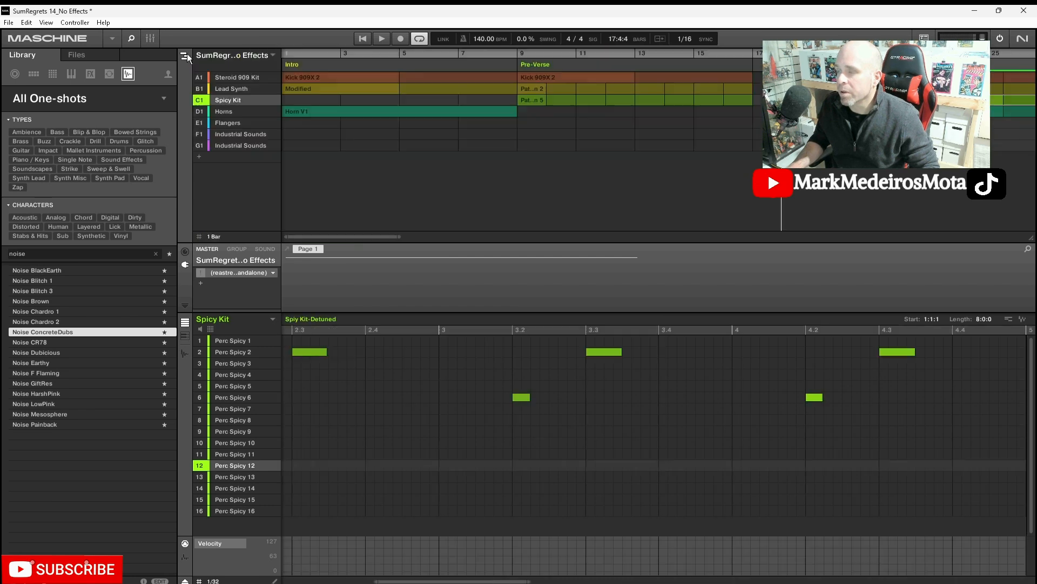
{"action": "left_click_drag", "start_coordinate": [389, 236], "coordinate": [408, 237]}
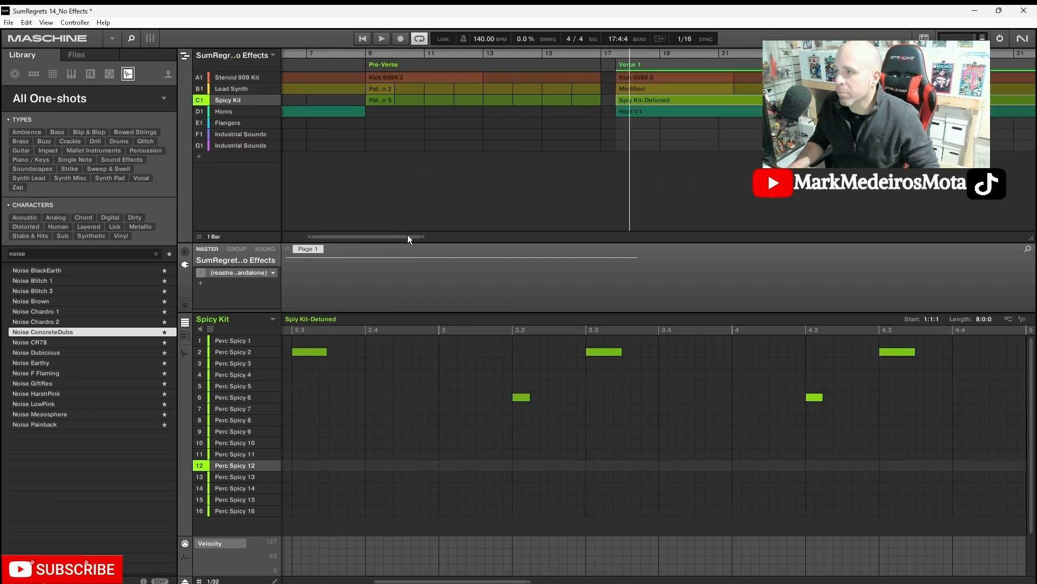
{"action": "left_click", "coordinate": [387, 64]}
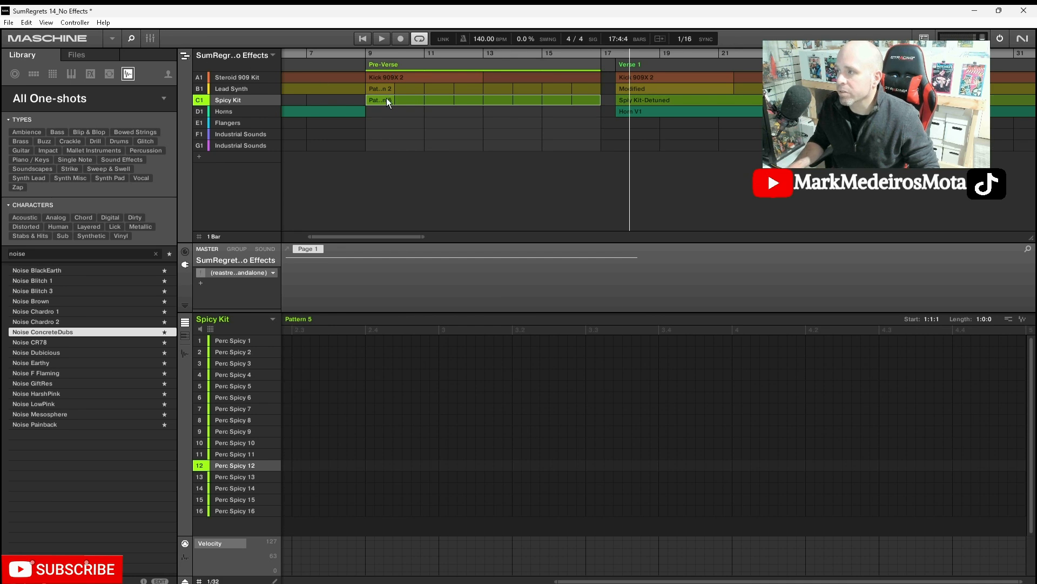
Compare the Spicy Kit group's two original patterns and assign Spiy Kit-Detuned to the Pre-Verse scene
{"action": "left_click", "coordinate": [184, 56]}
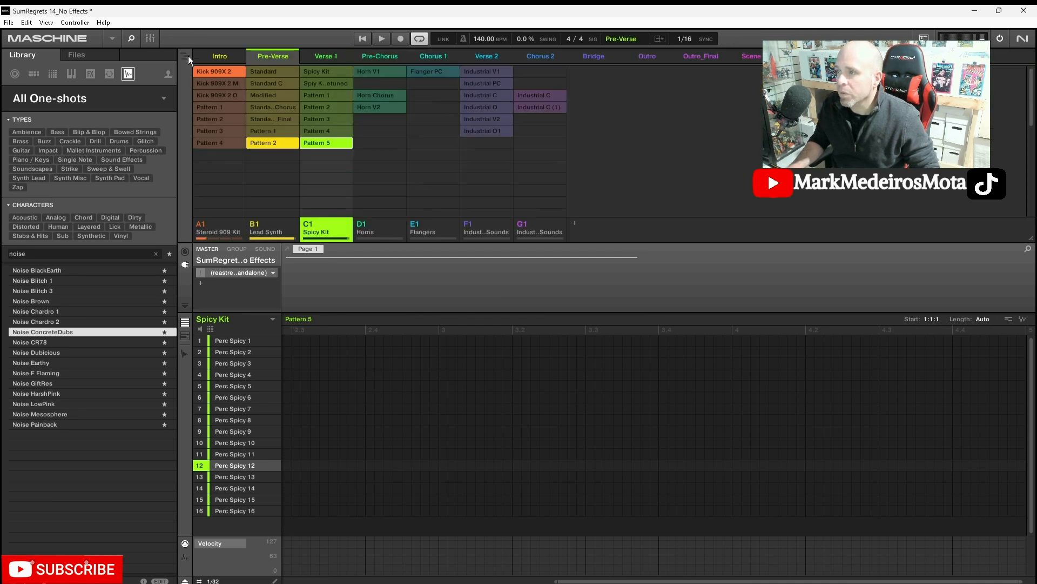
{"action": "left_click", "coordinate": [333, 73]}
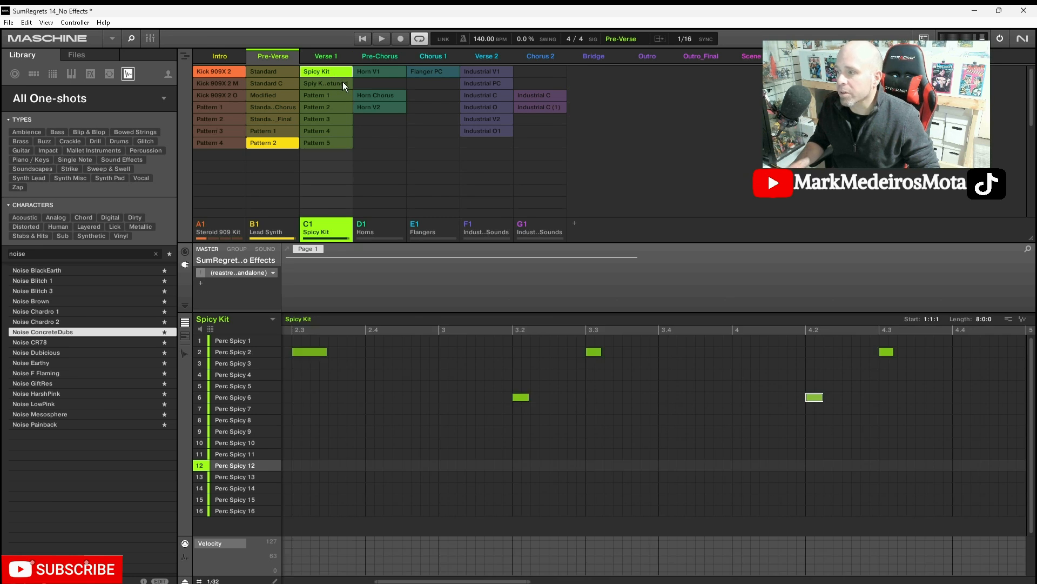
{"action": "left_click", "coordinate": [343, 82]}
{"action": "left_click", "coordinate": [342, 71]}
{"action": "left_click", "coordinate": [342, 82]}
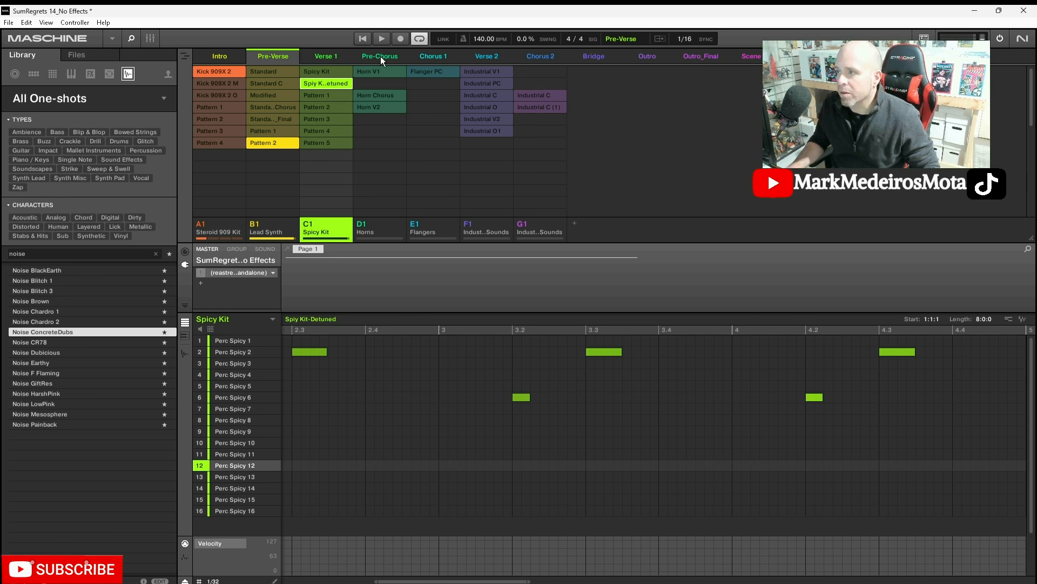
Review the pattern assignments of the Verse 1, Pre-Chorus, Chorus 1 and Verse 2 scenes and return to the song timeline
{"action": "left_click", "coordinate": [329, 53]}
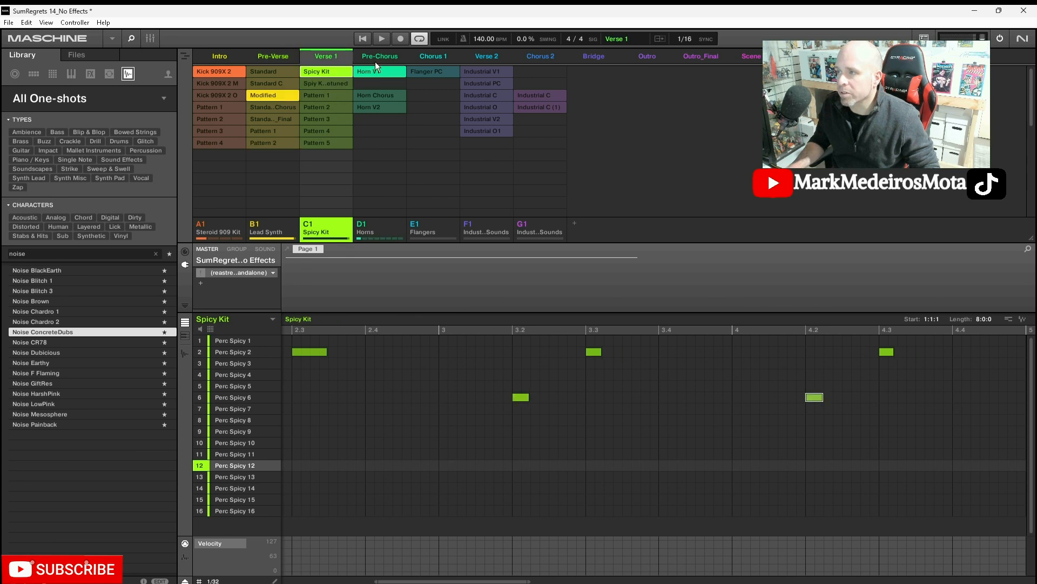
{"action": "left_click", "coordinate": [388, 56]}
{"action": "left_click", "coordinate": [327, 72]}
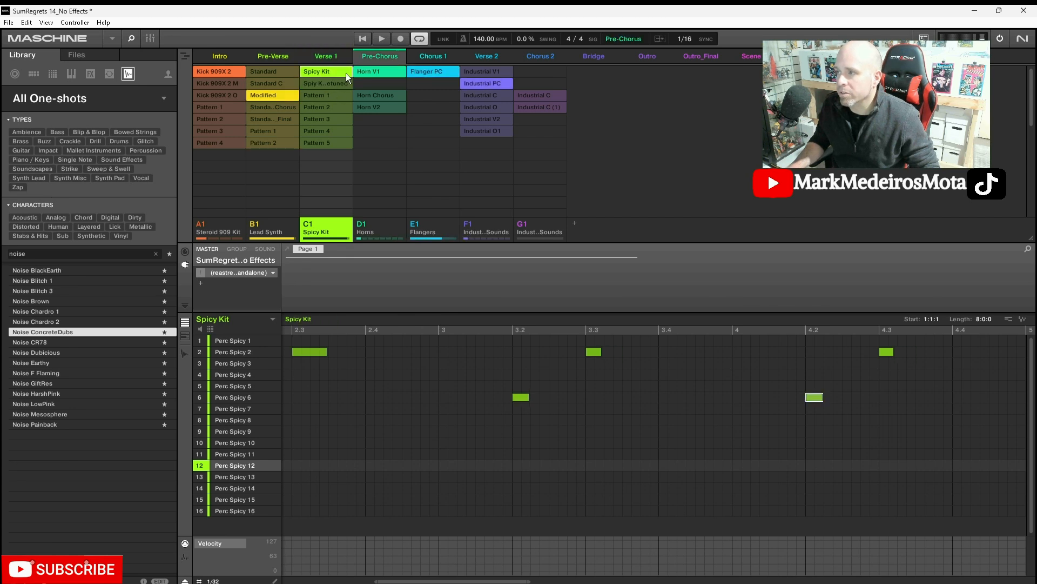
{"action": "left_click", "coordinate": [432, 53]}
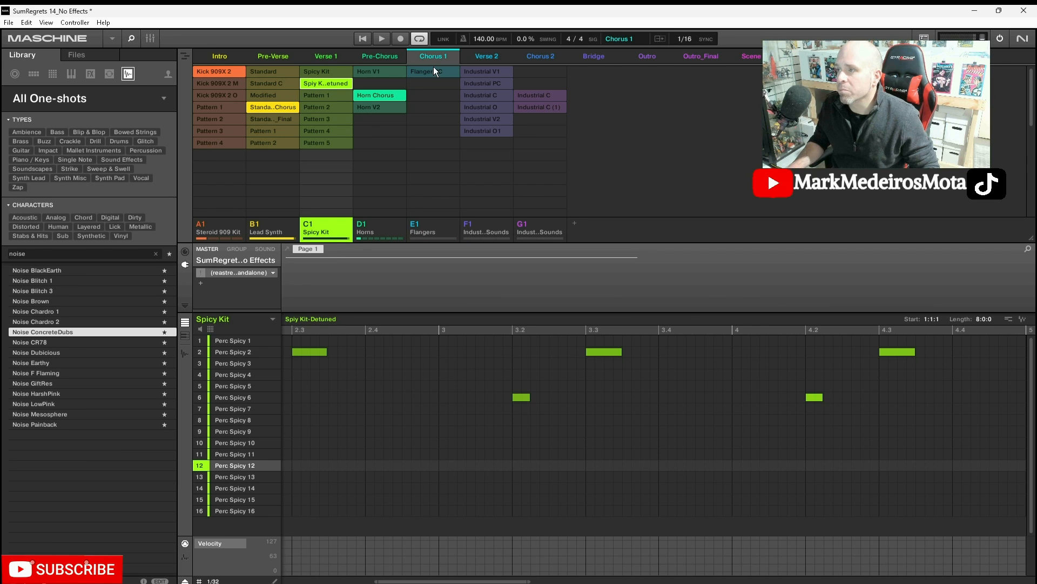
{"action": "left_click", "coordinate": [485, 58]}
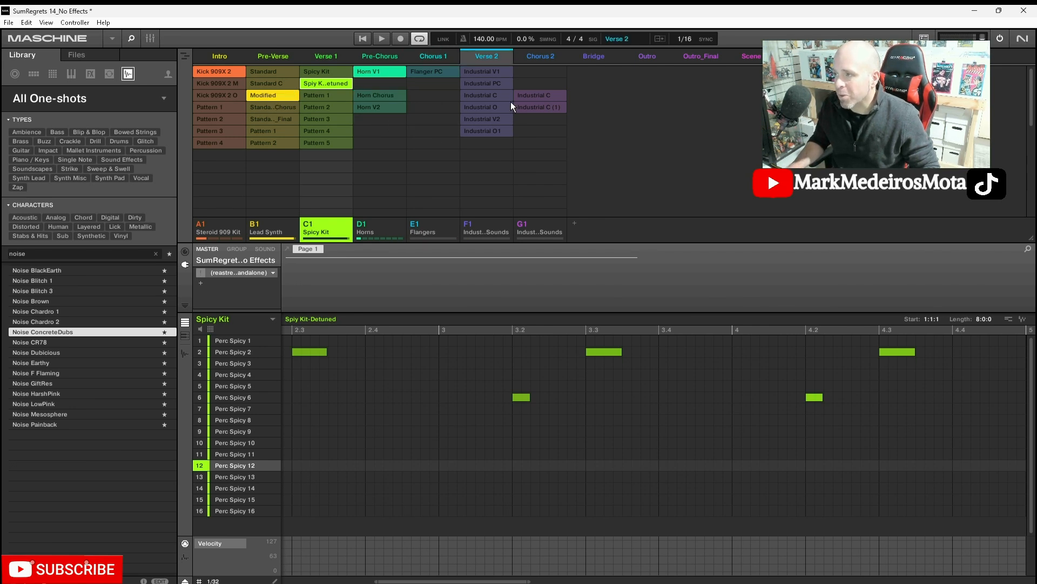
{"action": "left_click", "coordinate": [189, 56]}
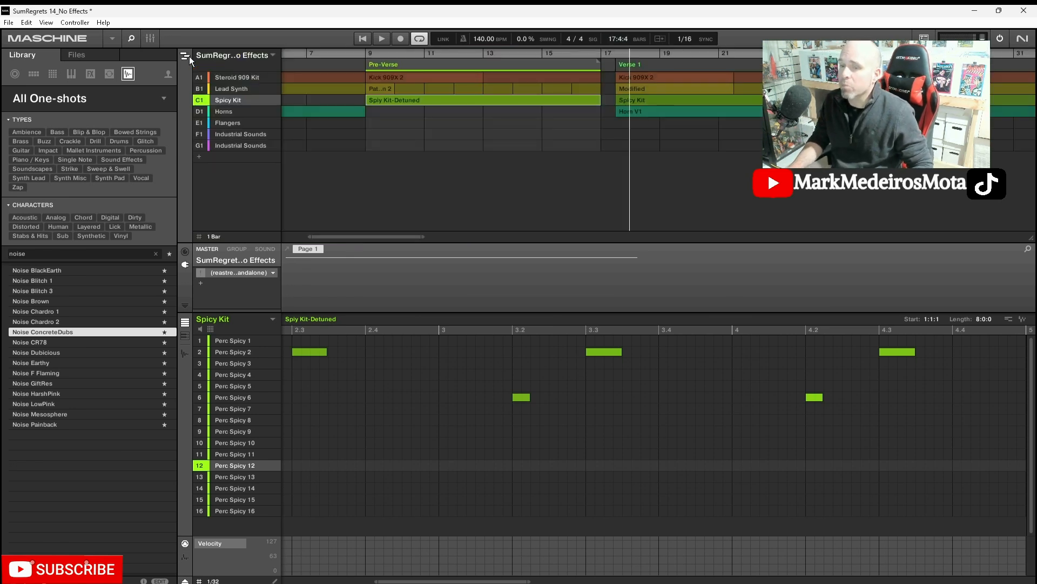